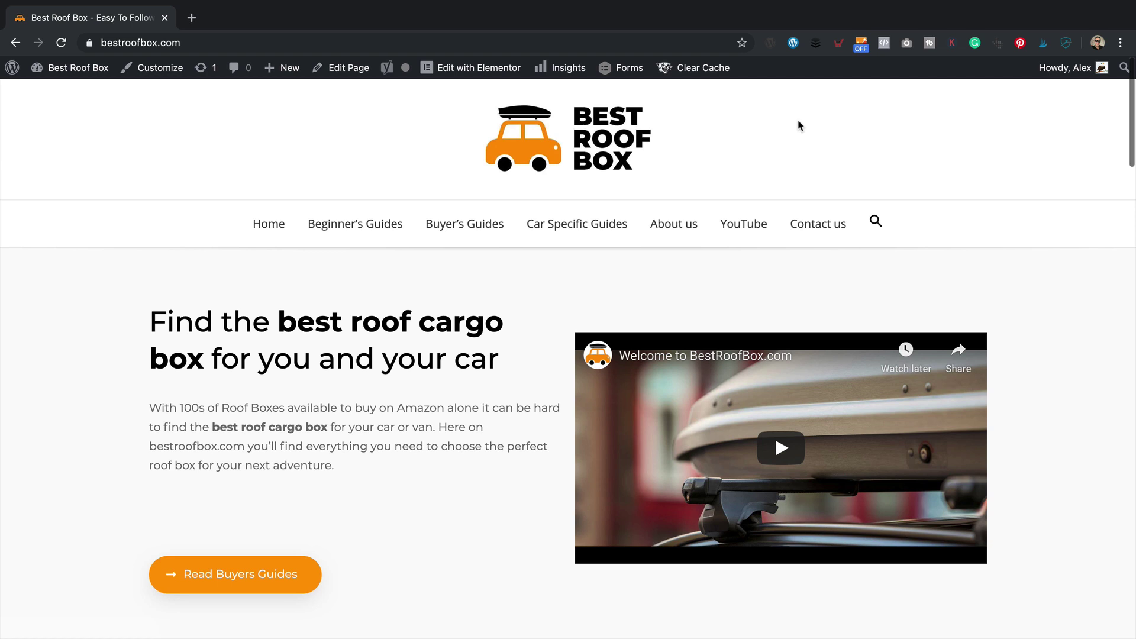
# - Go to the Add New Plugins page from the site's admin dashboard
pyautogui.moveTo(68, 70)
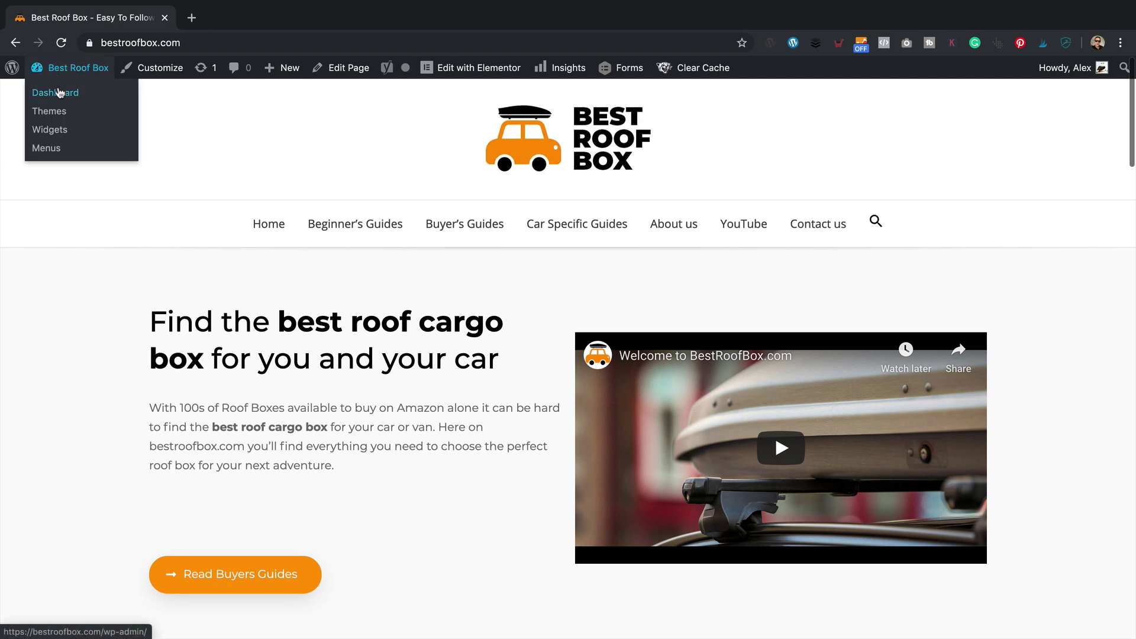
pyautogui.click(61, 94)
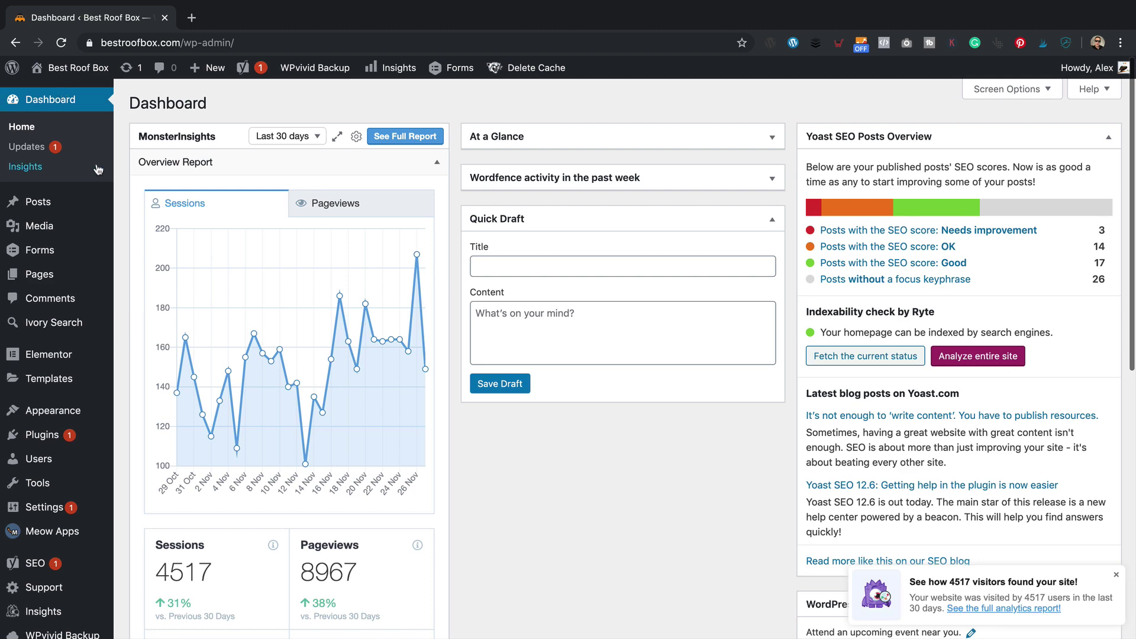
pyautogui.scroll(-3, 97, 169)
pyautogui.moveTo(89, 264)
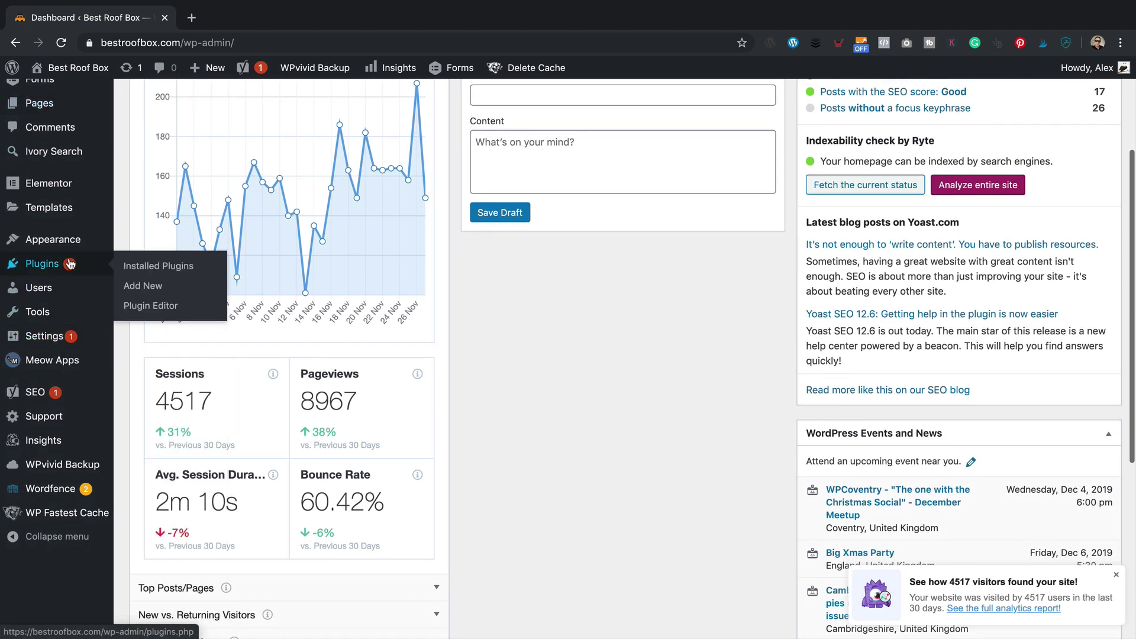
pyautogui.click(199, 286)
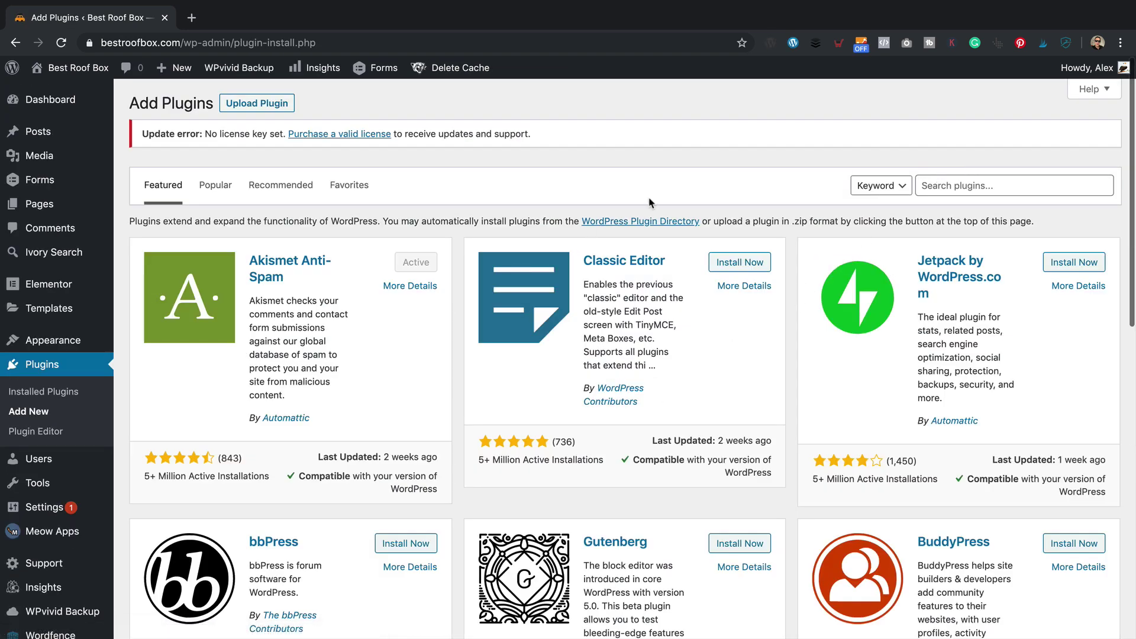
# - Search the plugin directory for Rank Math, then install and activate Rank Math SEO
pyautogui.click(999, 186)
pyautogui.write('rank math')
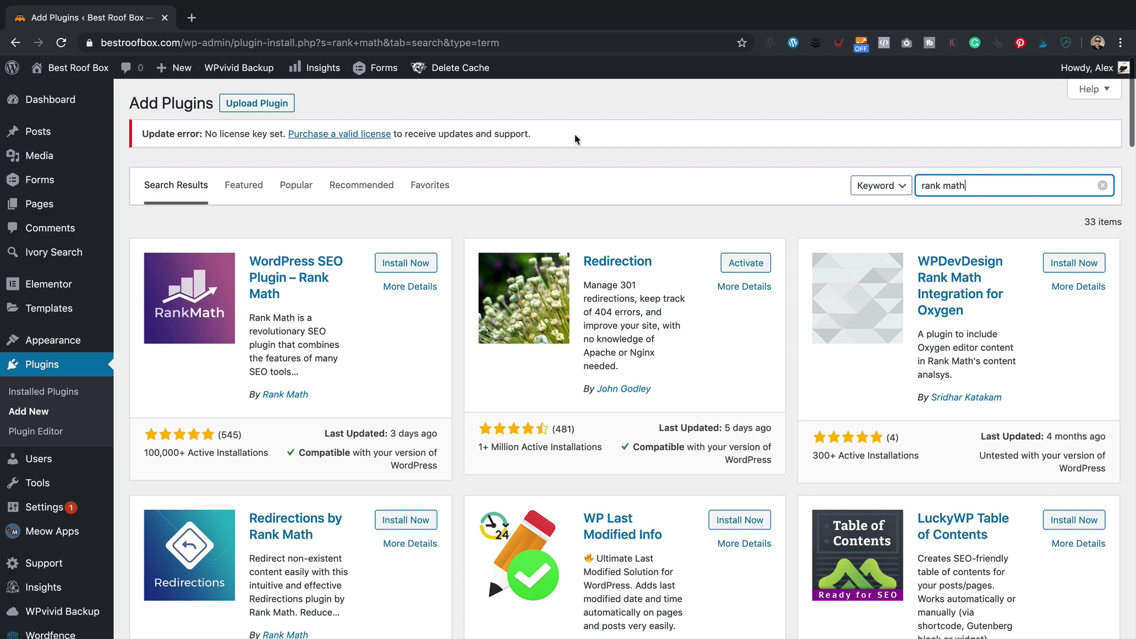
pyautogui.click(388, 260)
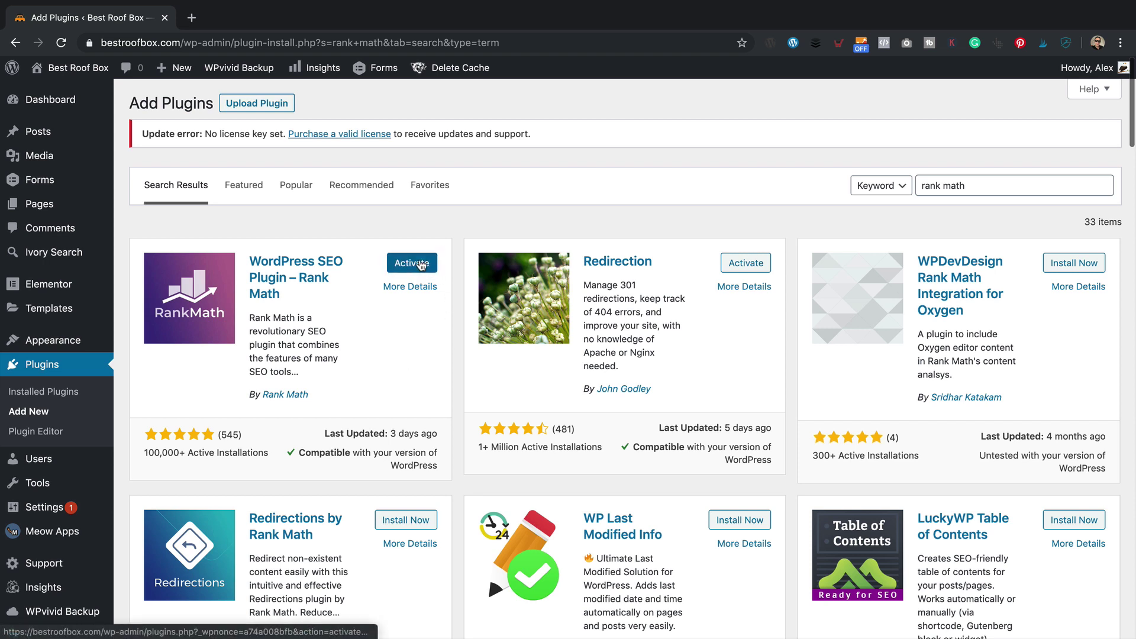
pyautogui.click(421, 266)
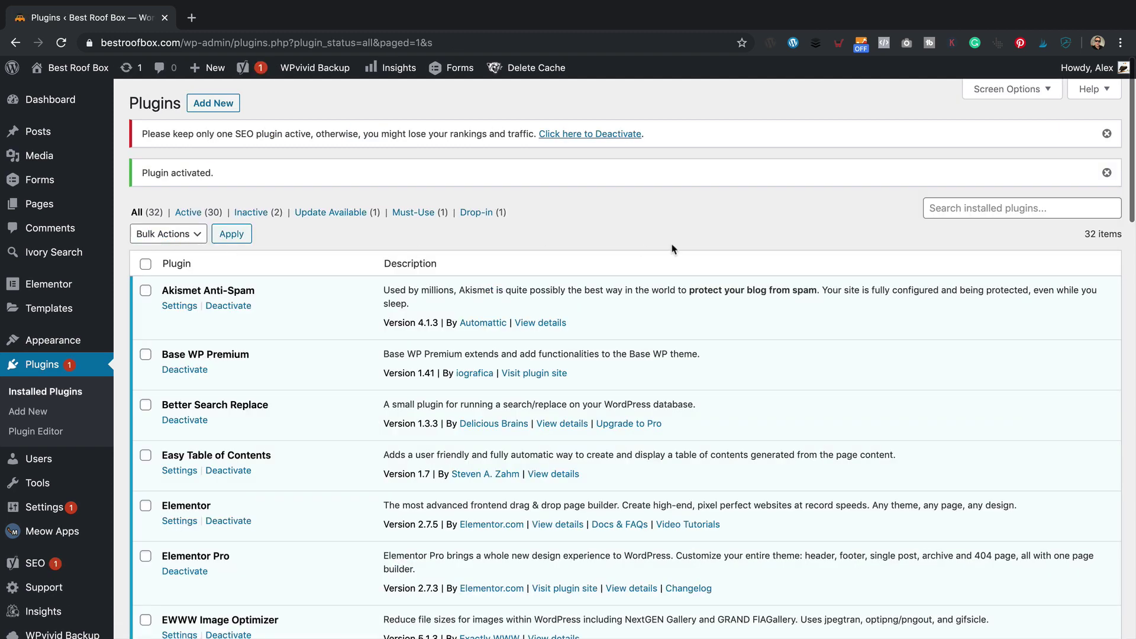
pyautogui.scroll(-5, 568, 227)
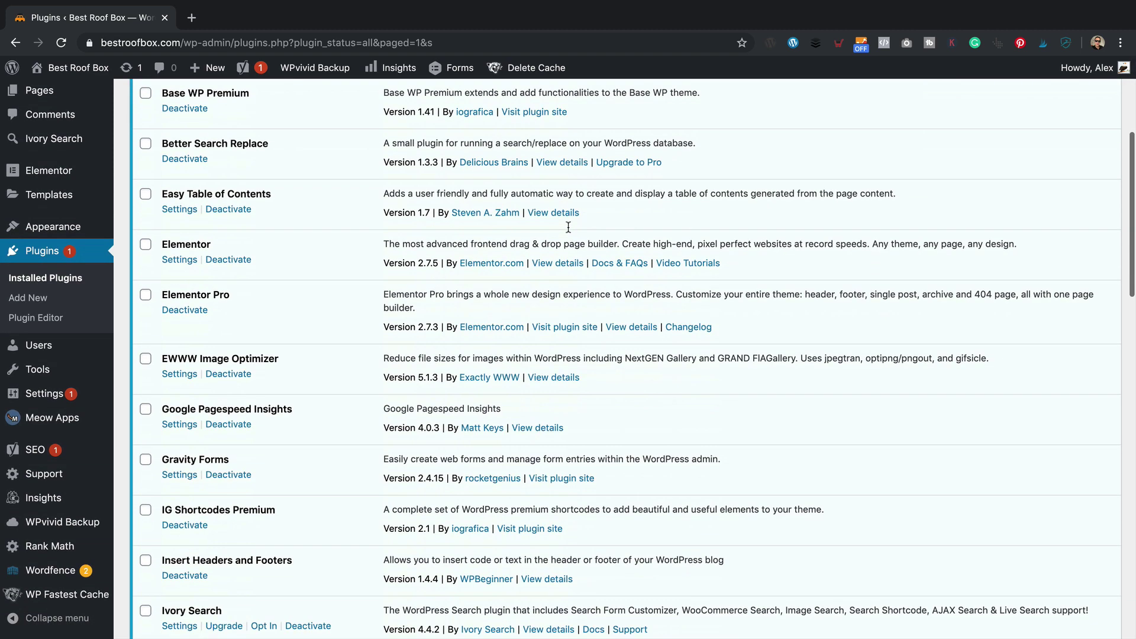
# - Open Rank Math's setup and enter the account e-mail and password
pyautogui.click(66, 551)
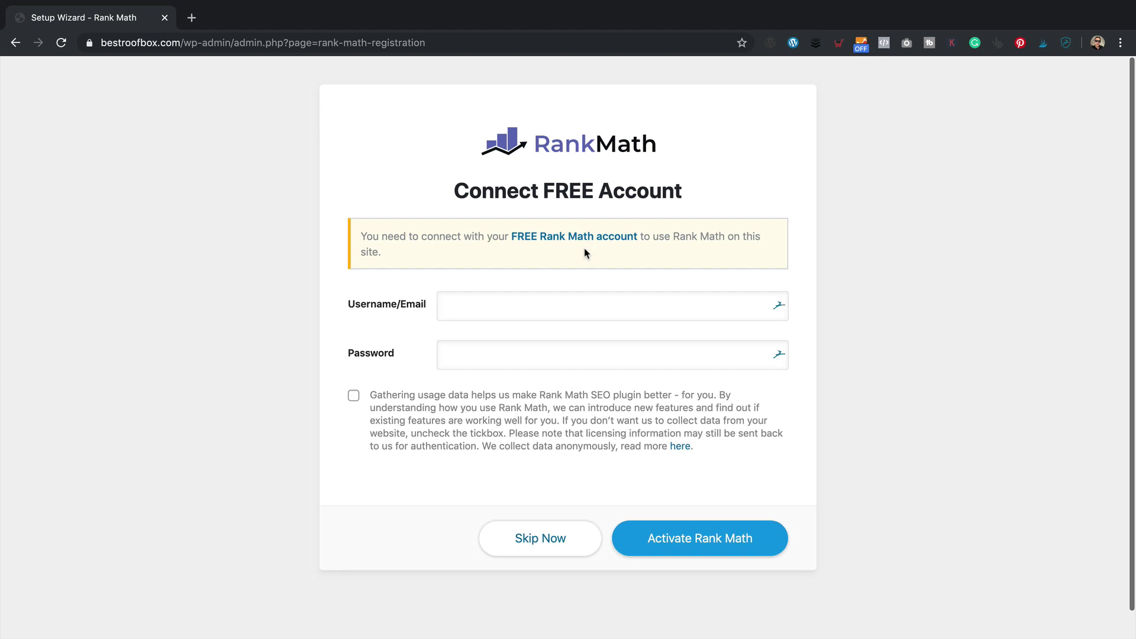
pyautogui.scroll(-1, 554, 257)
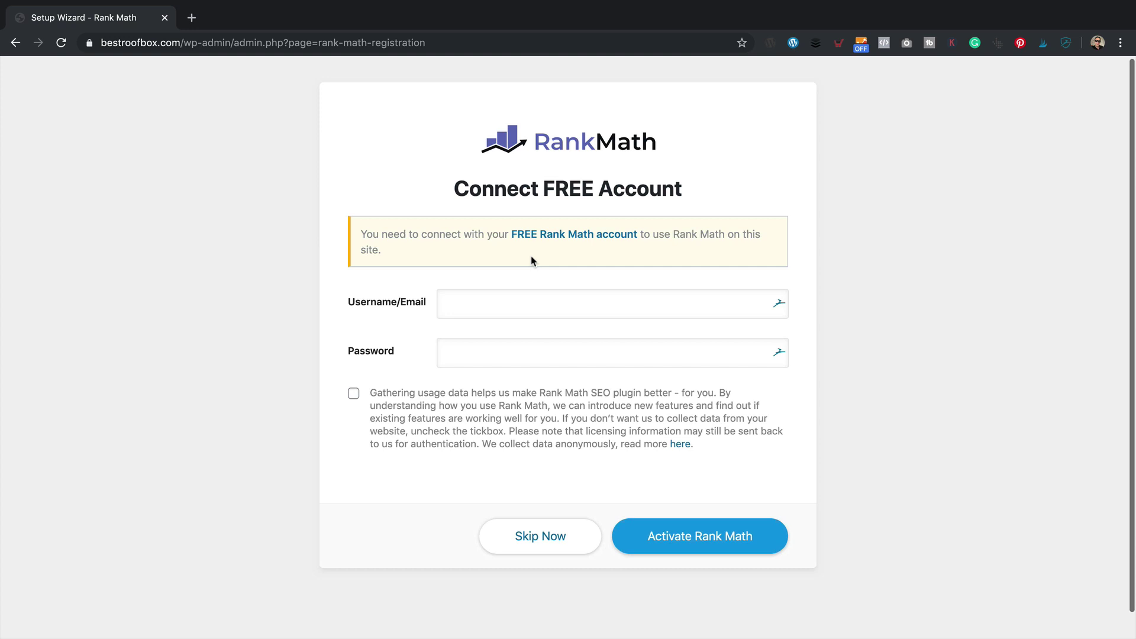
pyautogui.click(591, 304)
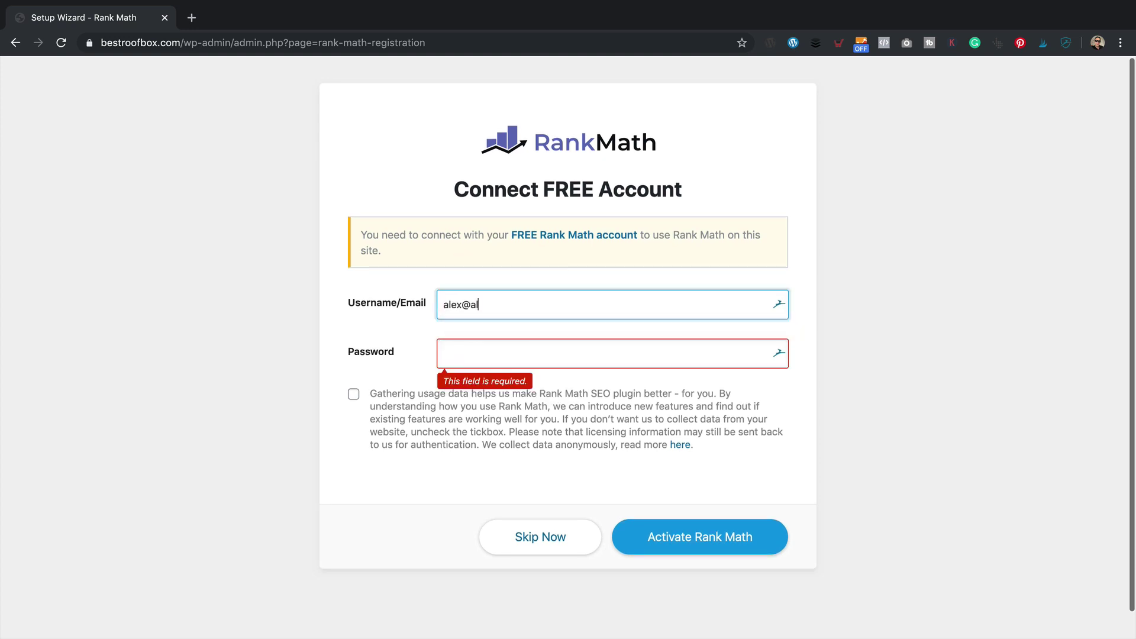
pyautogui.press('Tab')
pyautogui.hotkey('ctrl', 'v')
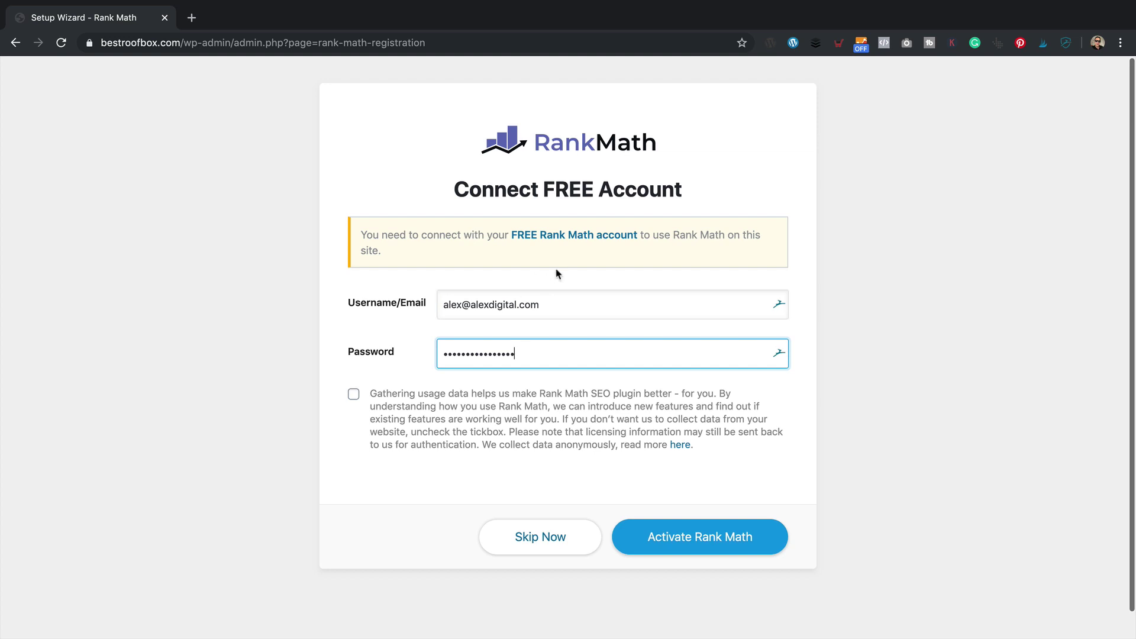
# - Activate Rank Math with the free account and dismiss the save-password offer
pyautogui.click(539, 237)
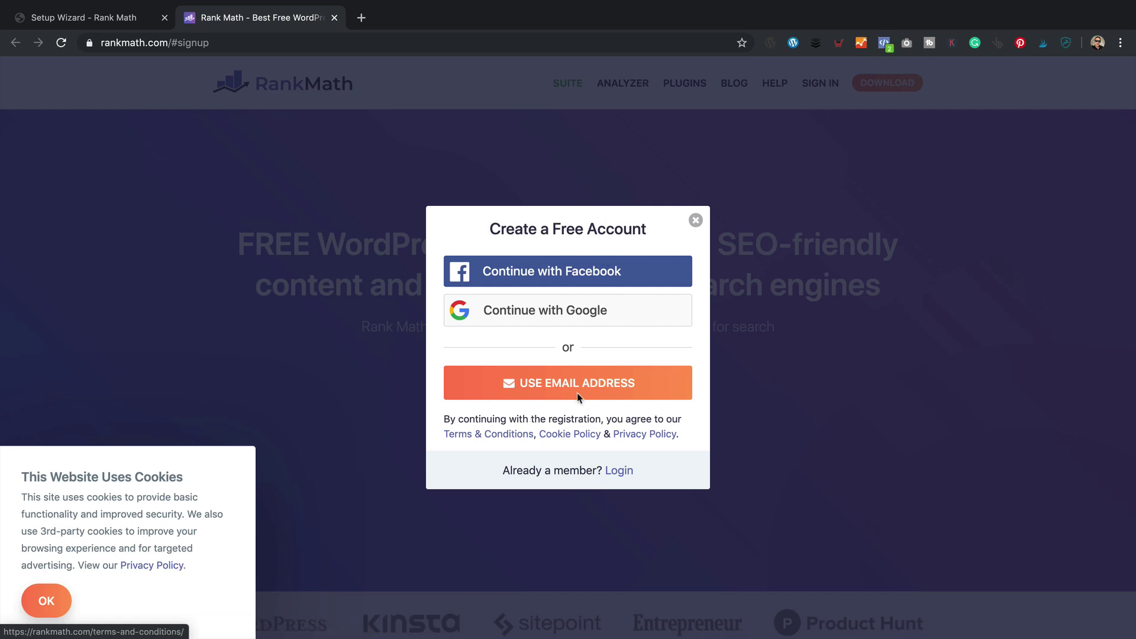
pyautogui.click(120, 17)
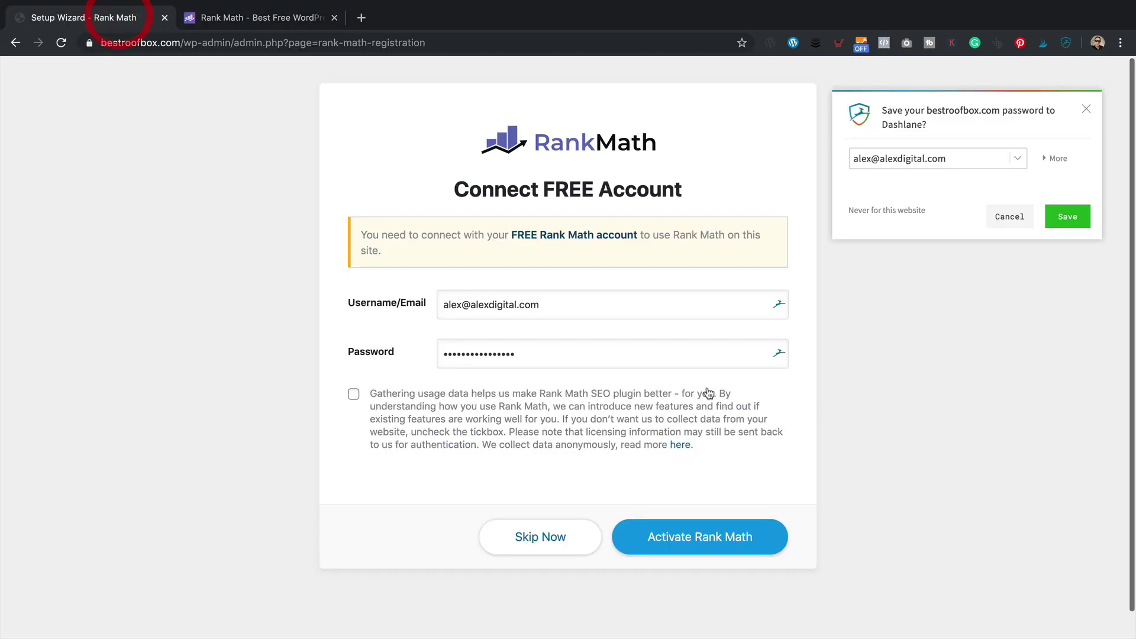
pyautogui.click(718, 538)
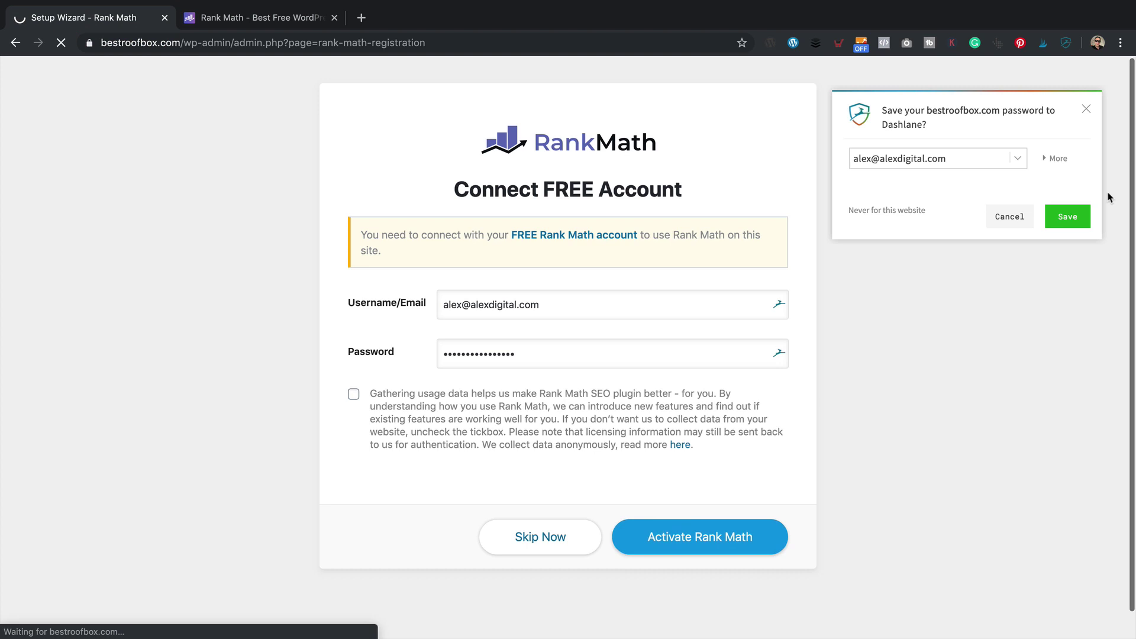
pyautogui.click(1005, 218)
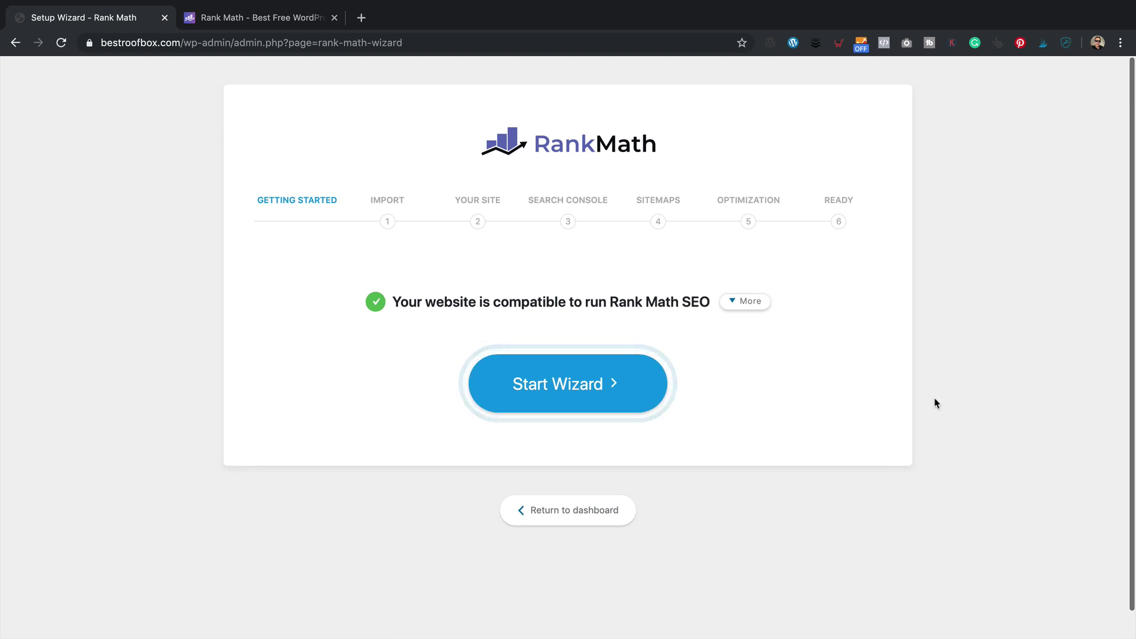
# - Start the setup wizard and expand the Yoast SEO and Redirections import options
pyautogui.scroll(-1, 933, 401)
pyautogui.click(533, 391)
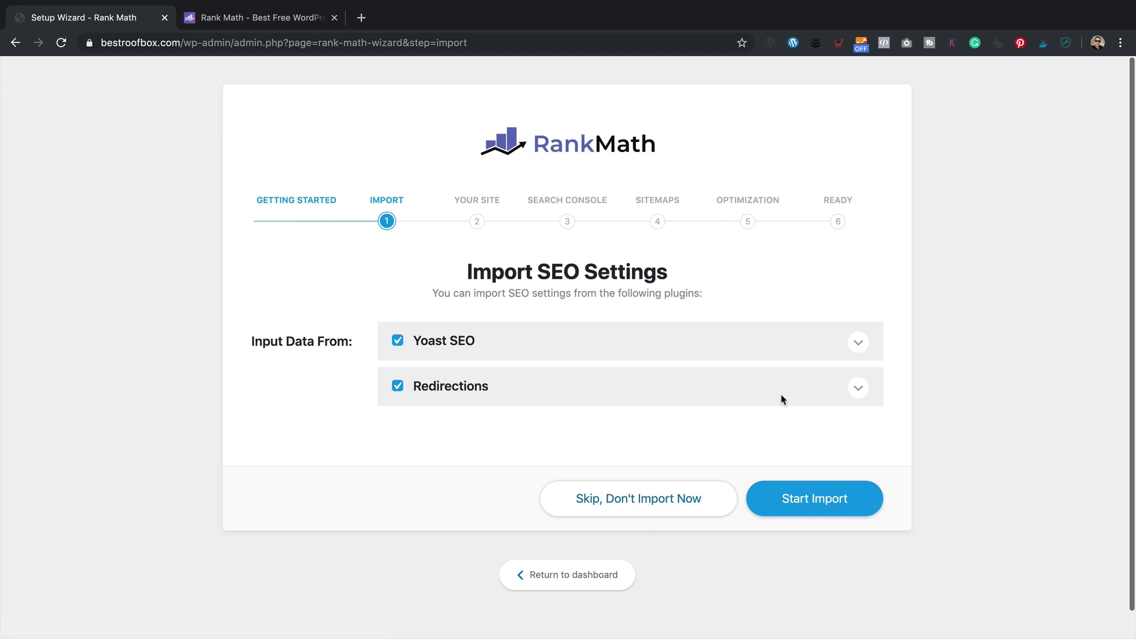
pyautogui.scroll(-1, 782, 400)
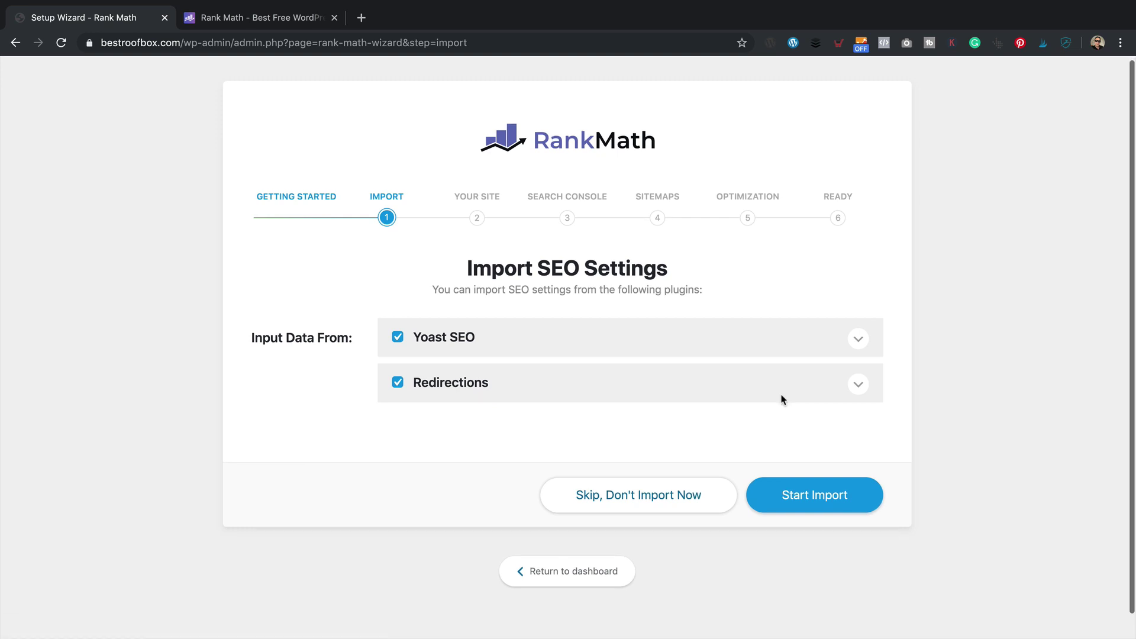
pyautogui.scroll(1, 782, 400)
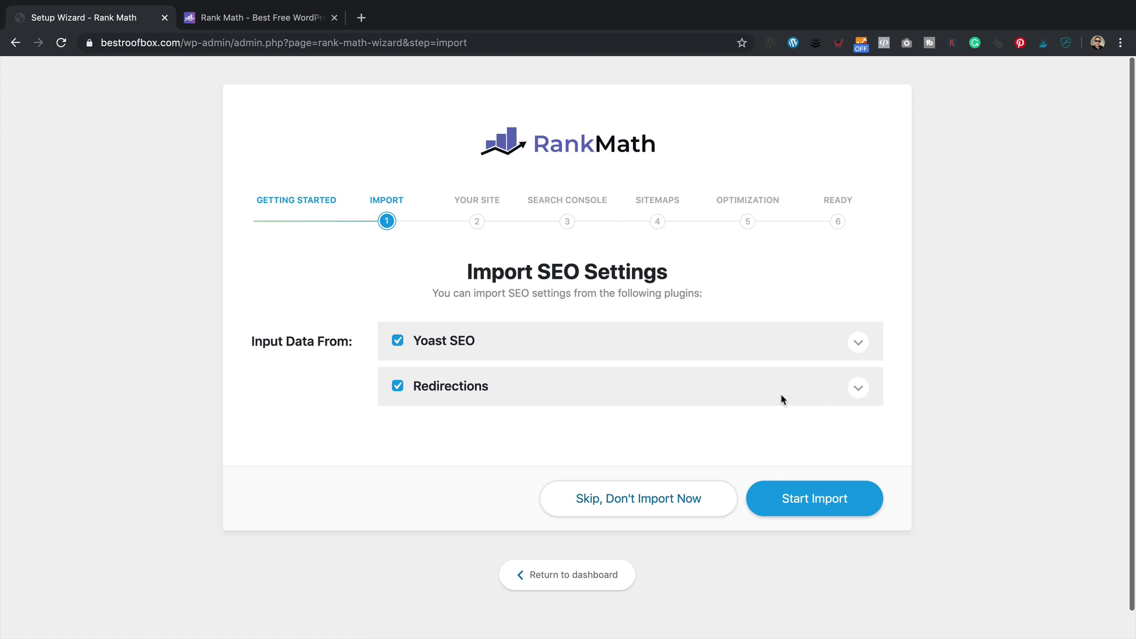
pyautogui.click(859, 341)
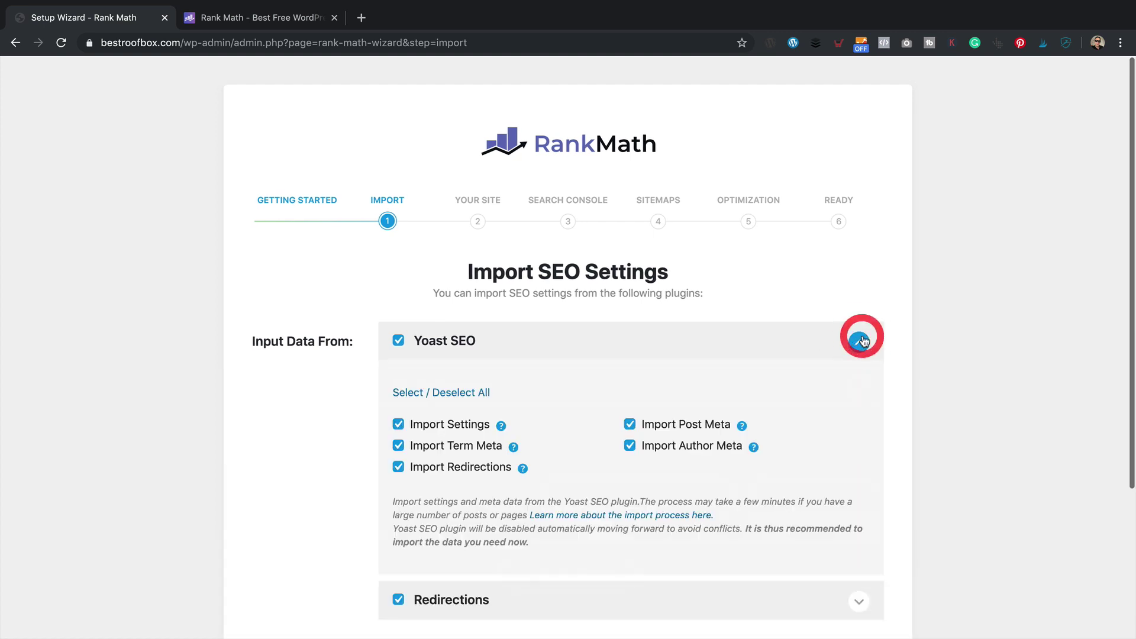
pyautogui.scroll(-3, 819, 350)
pyautogui.scroll(-2, 821, 352)
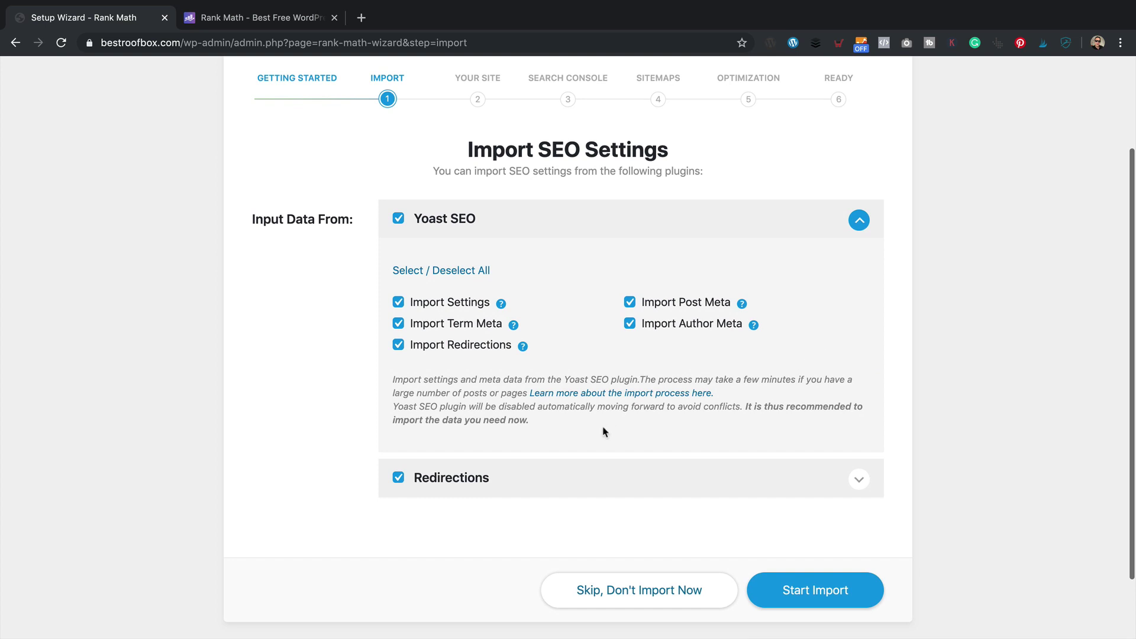
pyautogui.click(858, 478)
# - Run the import for both plugins and continue once it reaches 100%
pyautogui.scroll(-5, 848, 456)
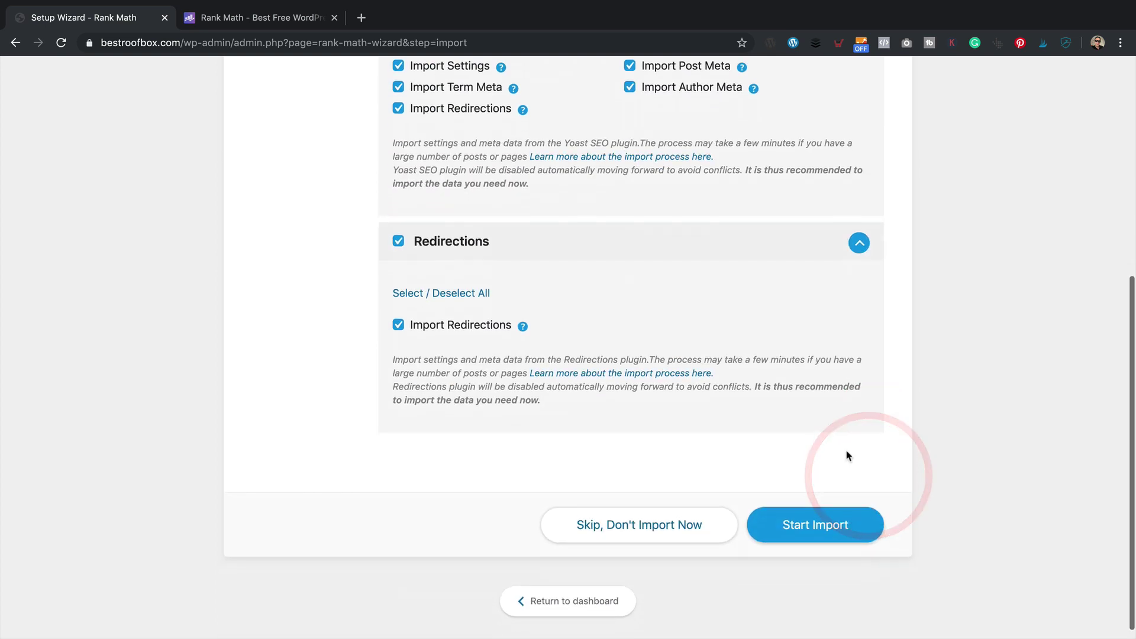
pyautogui.scroll(5, 848, 456)
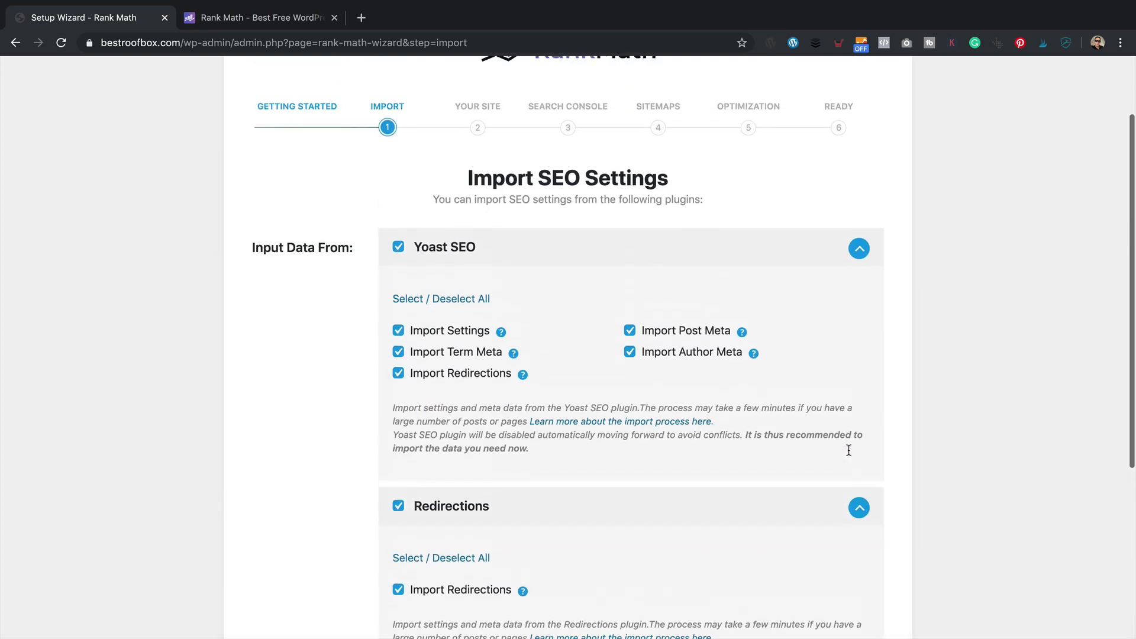
pyautogui.scroll(-2, 850, 455)
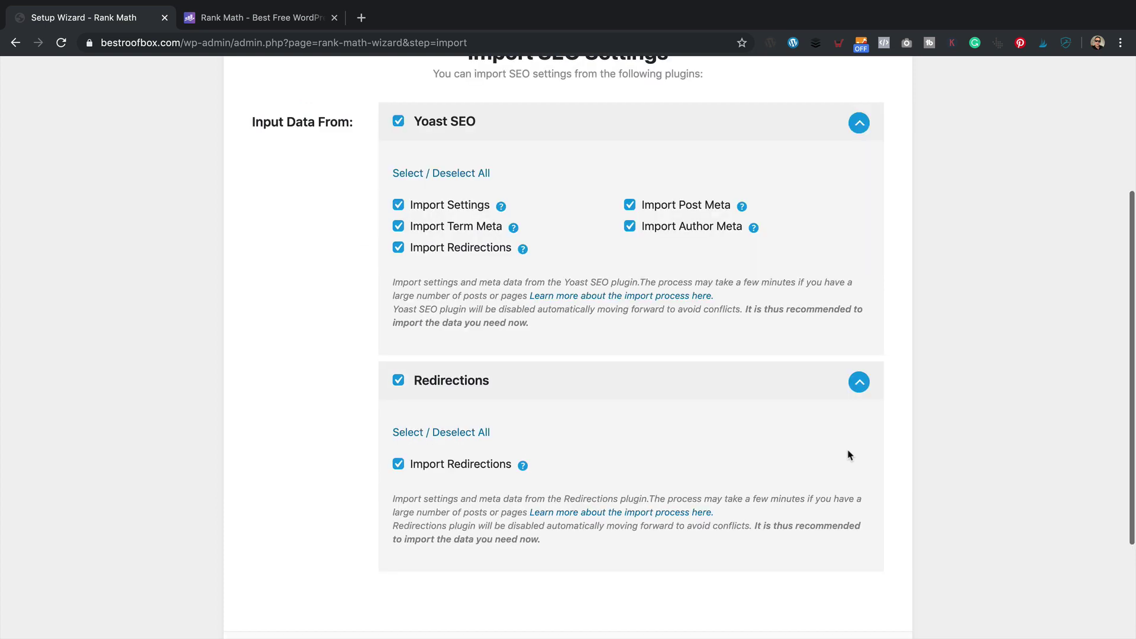
pyautogui.scroll(2, 849, 455)
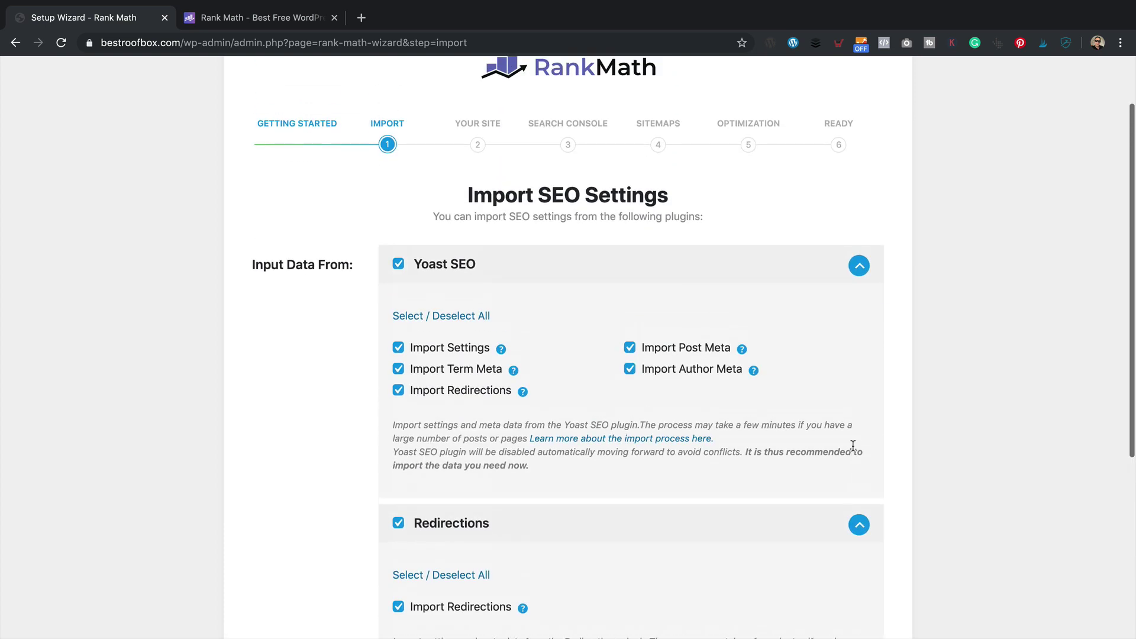
pyautogui.scroll(-4, 852, 453)
pyautogui.scroll(-1, 853, 451)
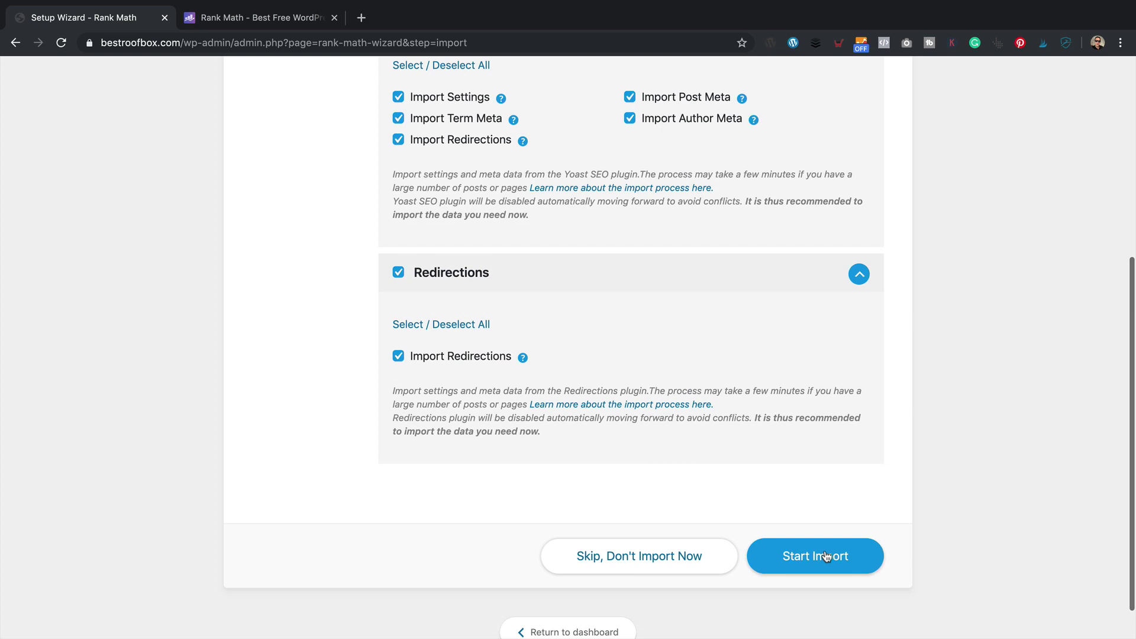
pyautogui.click(824, 571)
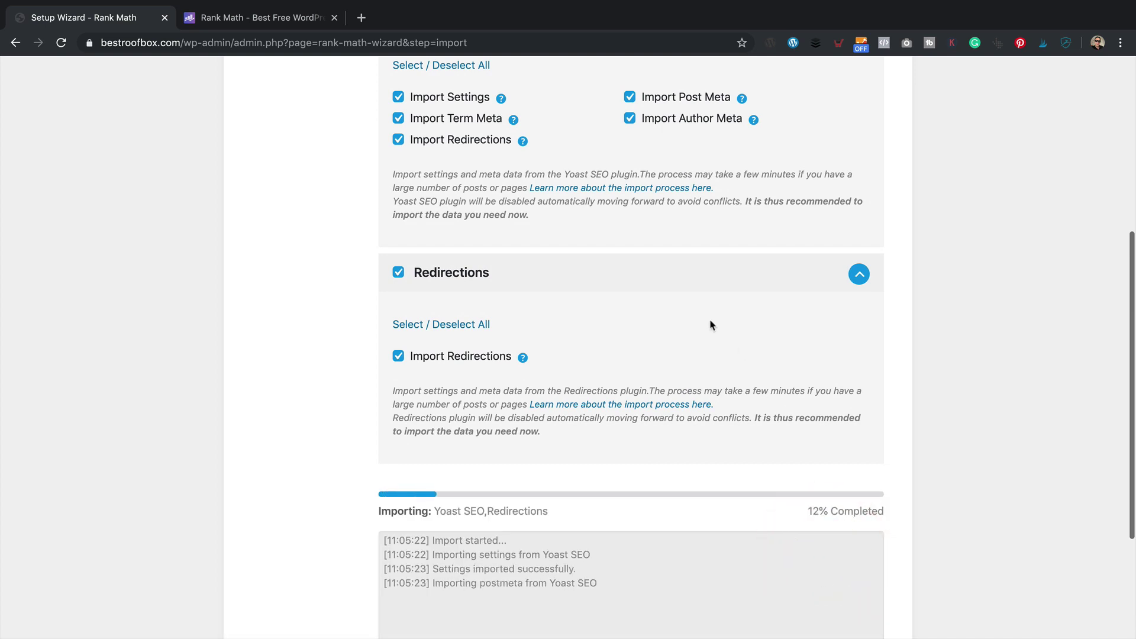
pyautogui.scroll(-3, 710, 325)
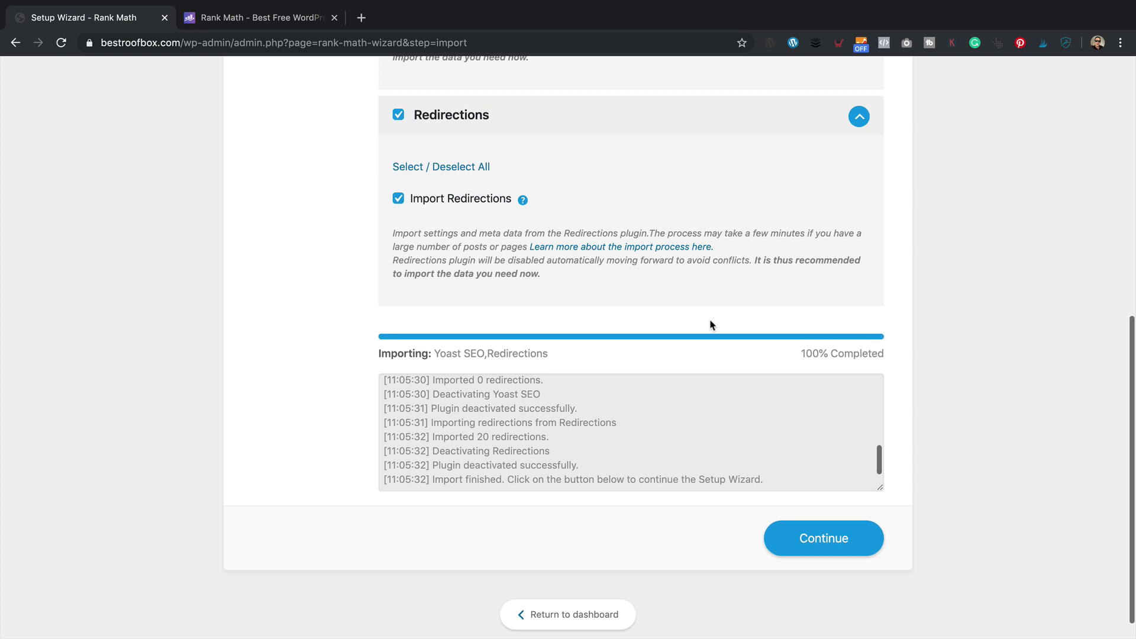
pyautogui.click(835, 541)
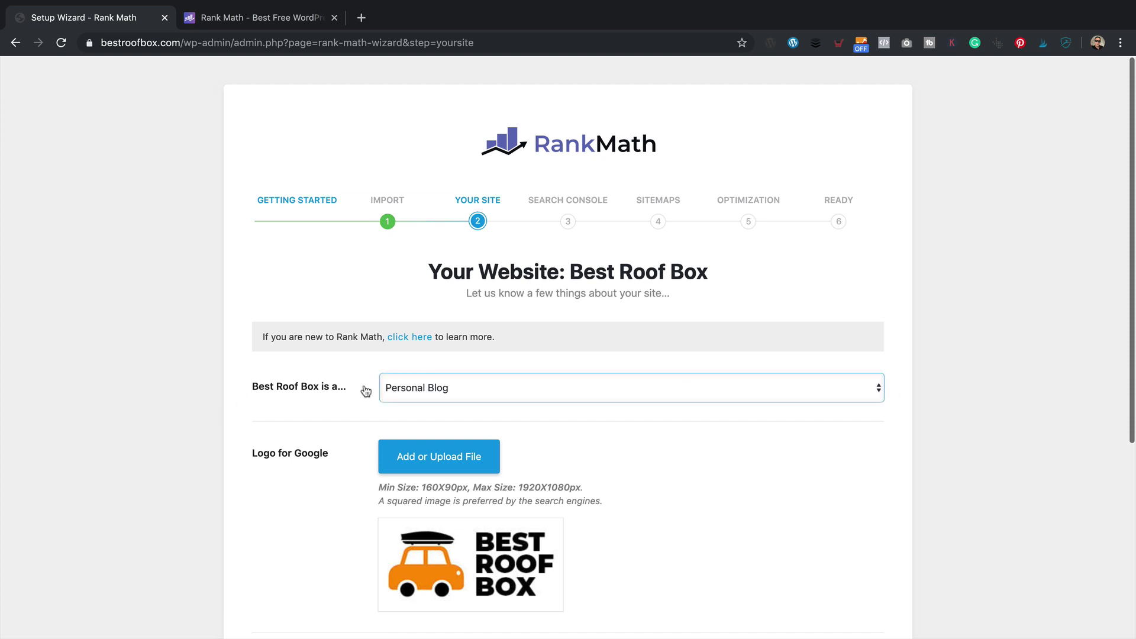
# - Set the site type to Other Business Website and keep Organization as business type
pyautogui.click(686, 392)
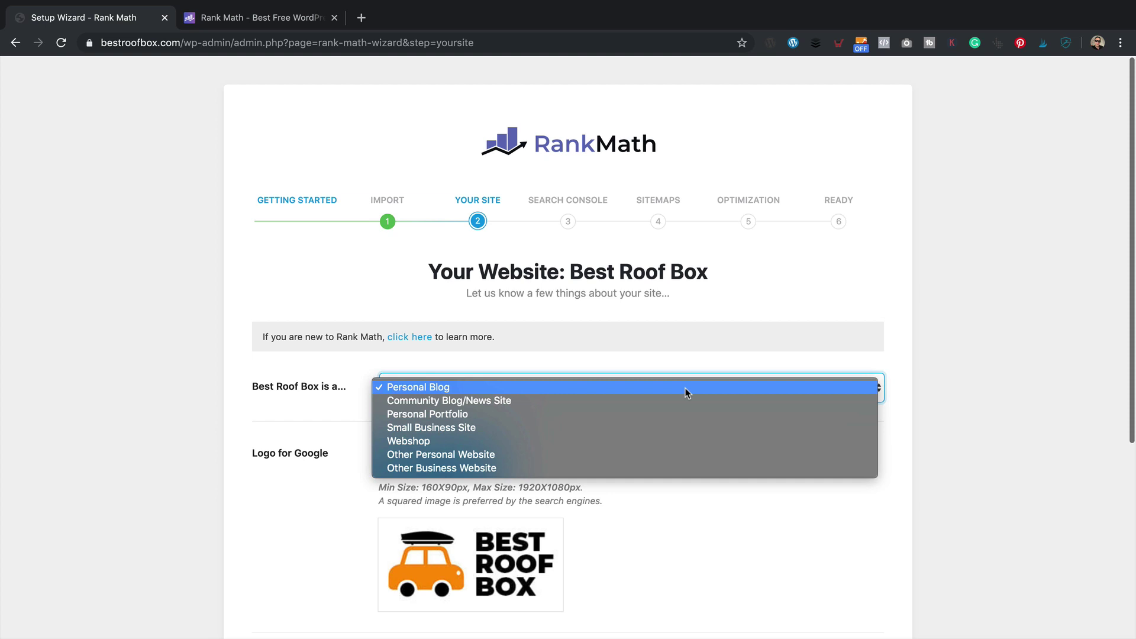
pyautogui.click(601, 471)
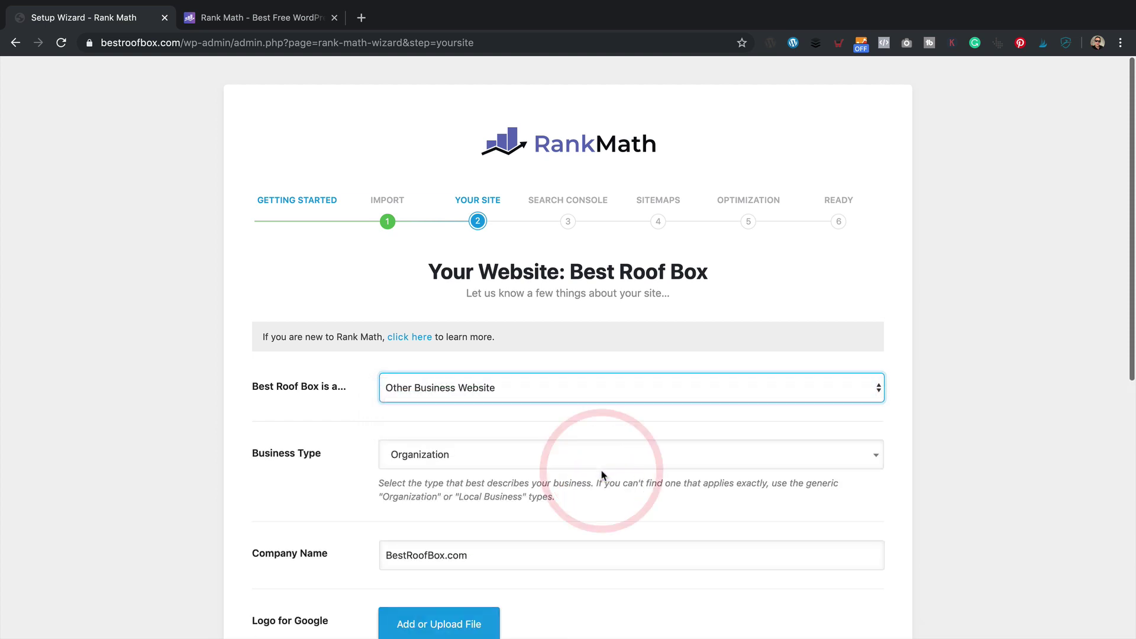
pyautogui.scroll(-3, 601, 475)
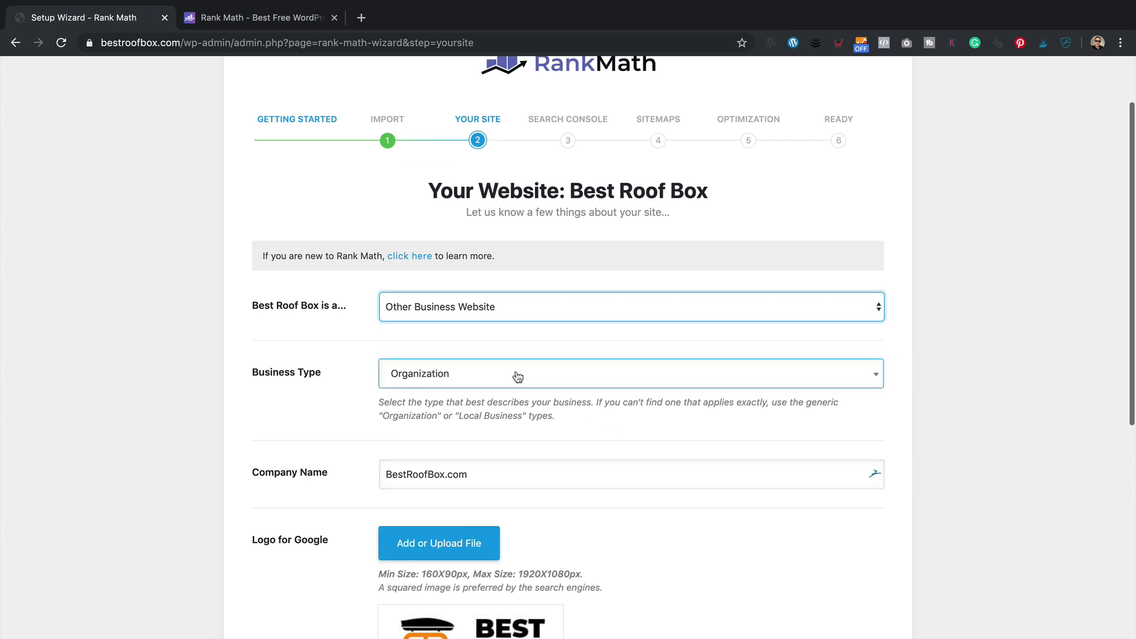
pyautogui.click(517, 376)
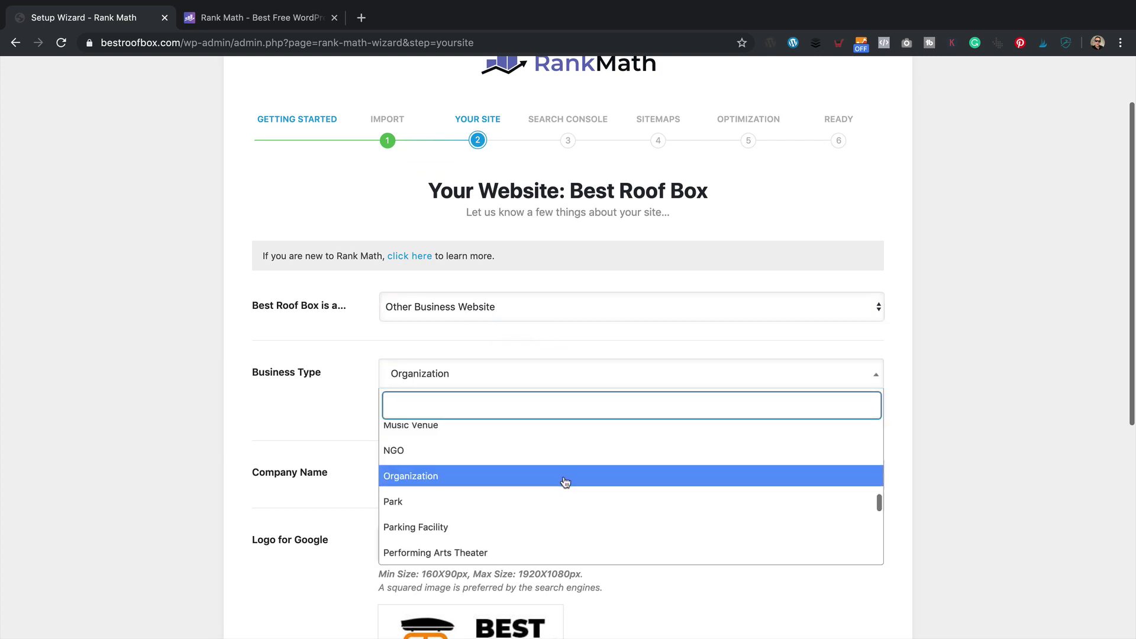
pyautogui.scroll(-3, 564, 477)
pyautogui.scroll(3, 565, 477)
pyautogui.scroll(2, 568, 467)
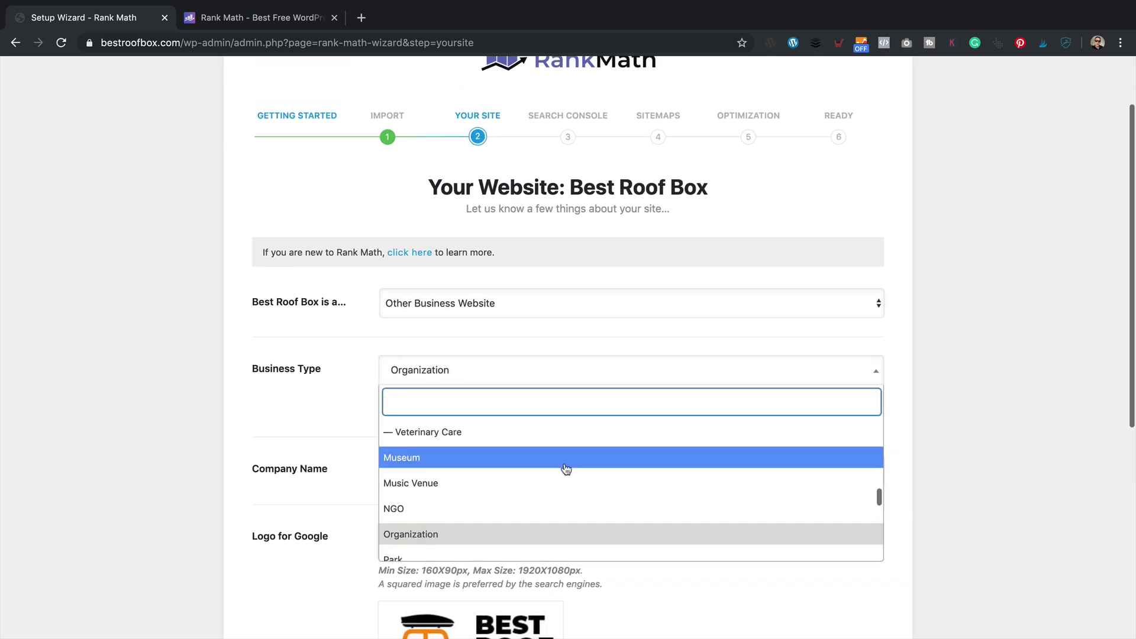
pyautogui.scroll(5, 567, 469)
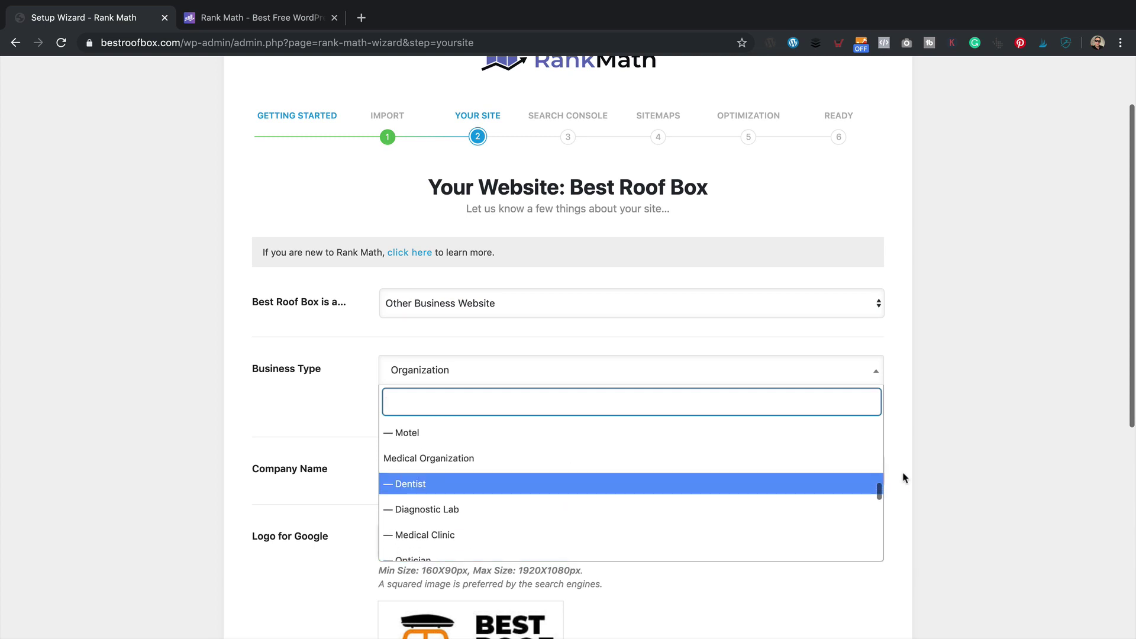
pyautogui.moveTo(880, 492); pyautogui.dragTo(872, 450)
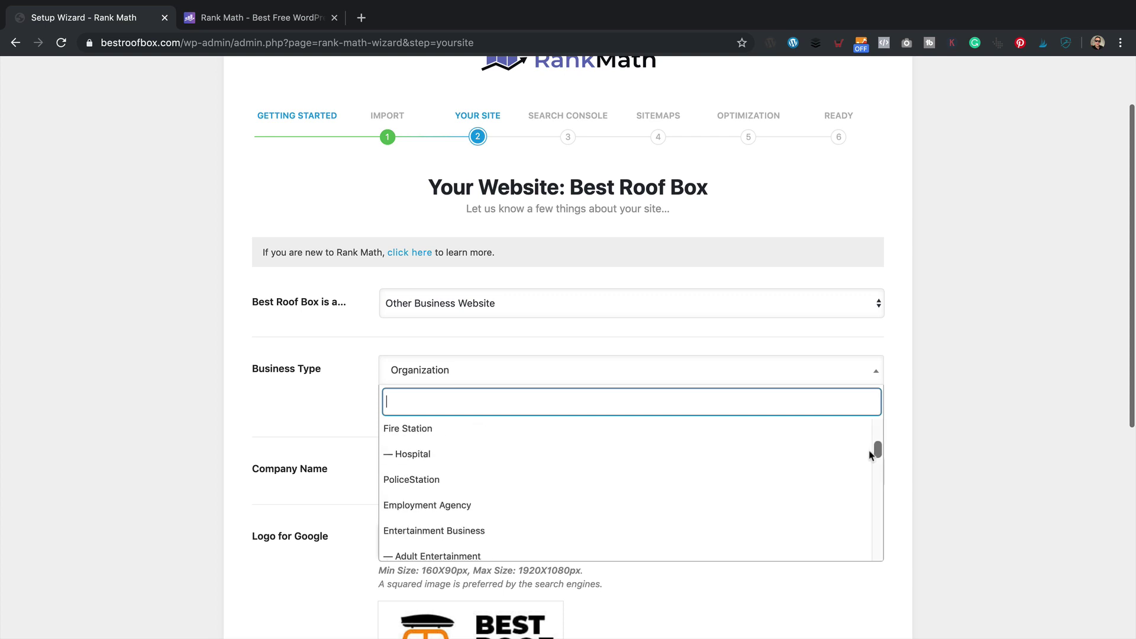
pyautogui.moveTo(869, 457); pyautogui.dragTo(869, 500)
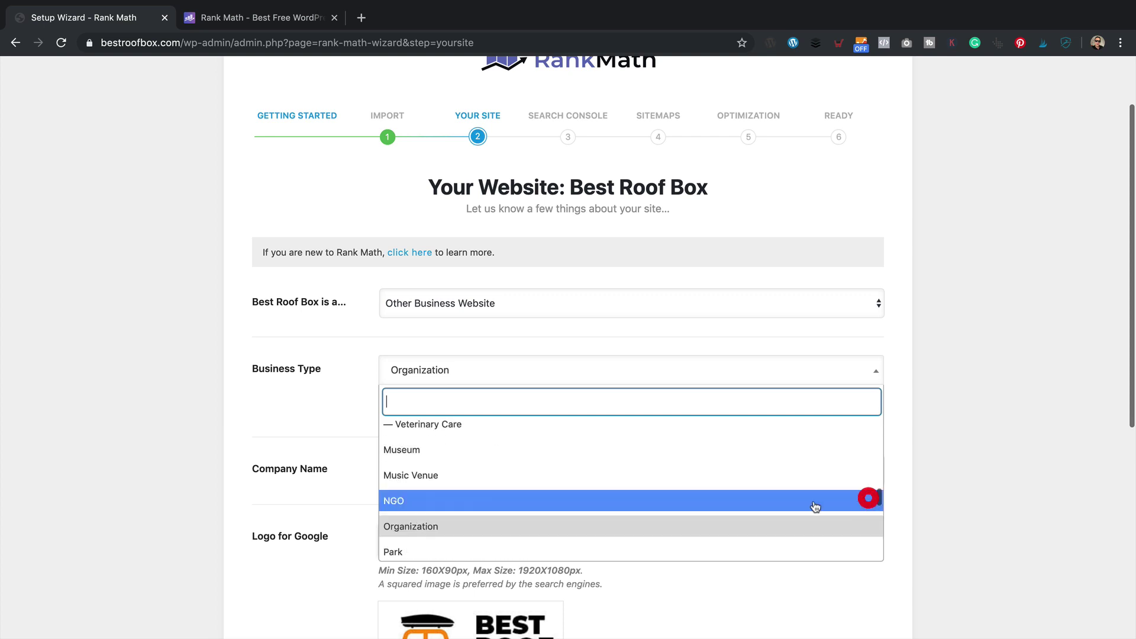
pyautogui.click(542, 526)
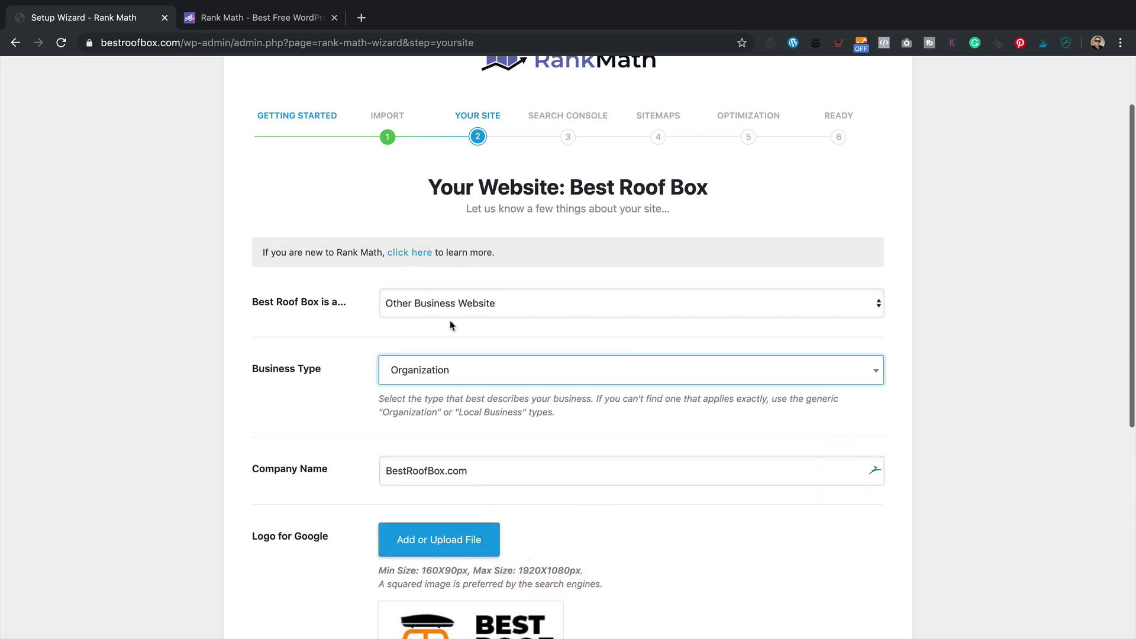
# - Check the logo field's 160X90px minimum size requirement
pyautogui.scroll(-2, 409, 414)
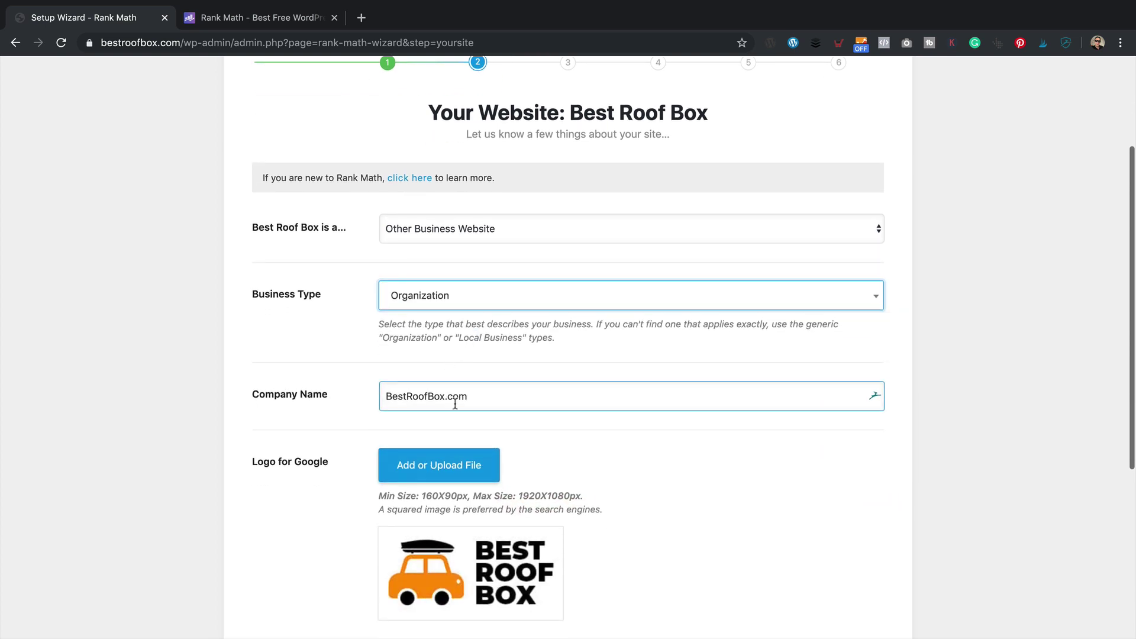
pyautogui.scroll(-1, 732, 439)
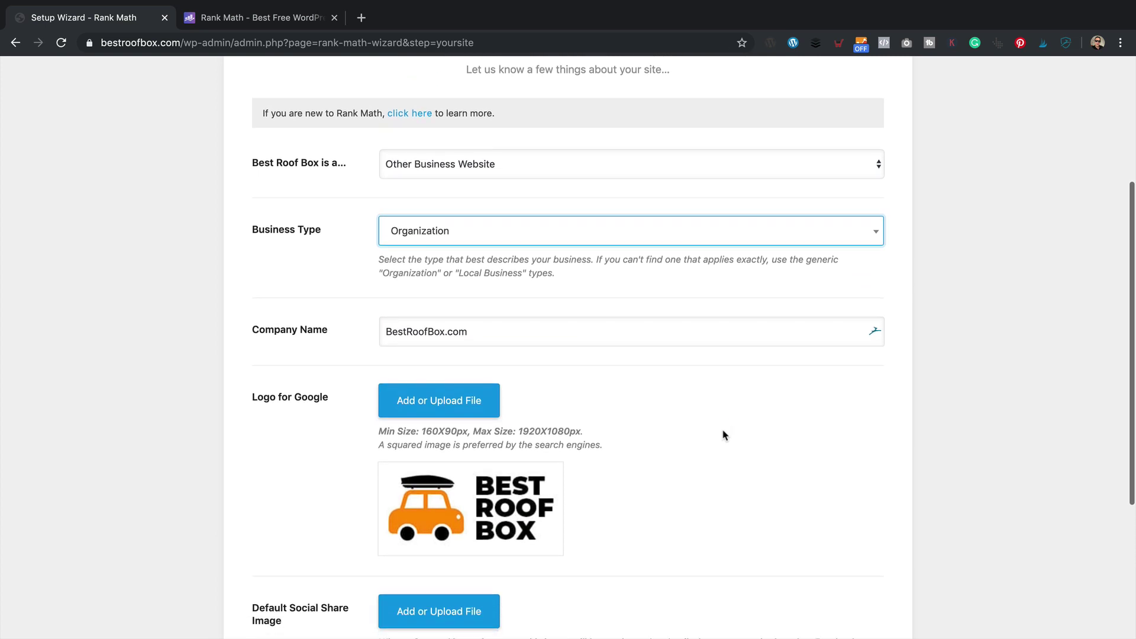
pyautogui.scroll(-4, 677, 489)
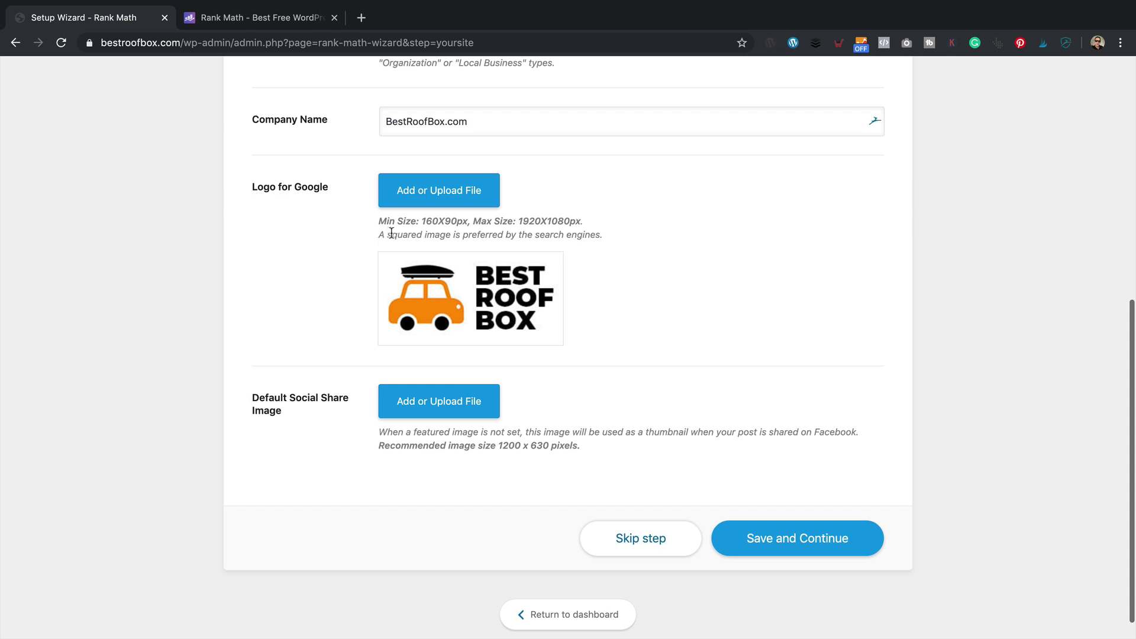
pyautogui.moveTo(426, 220); pyautogui.dragTo(465, 221)
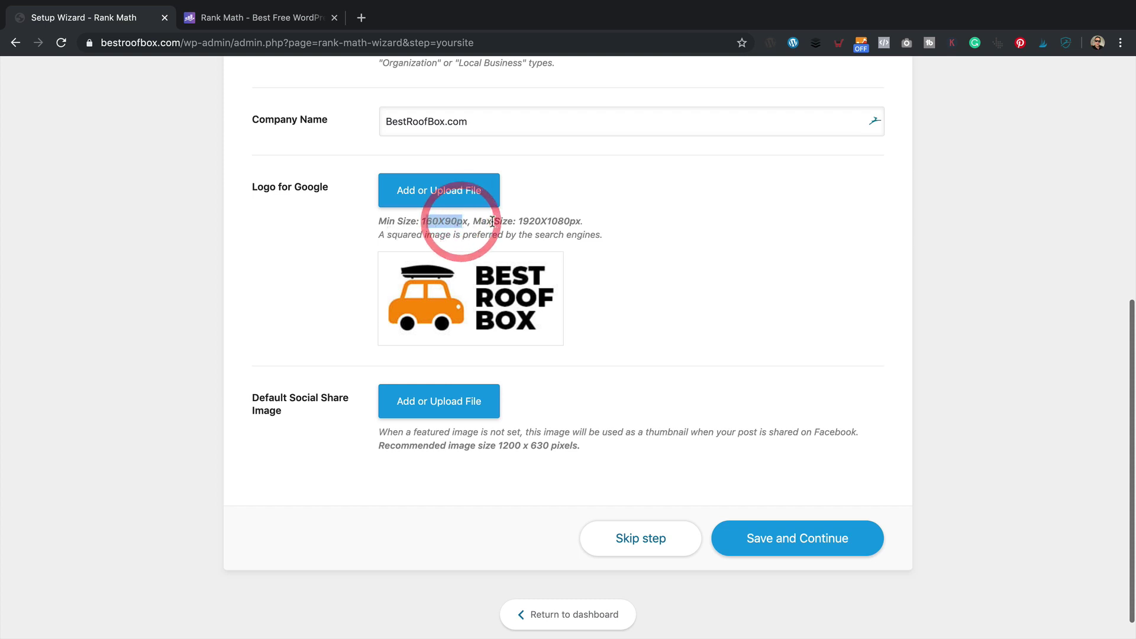
pyautogui.click(707, 249)
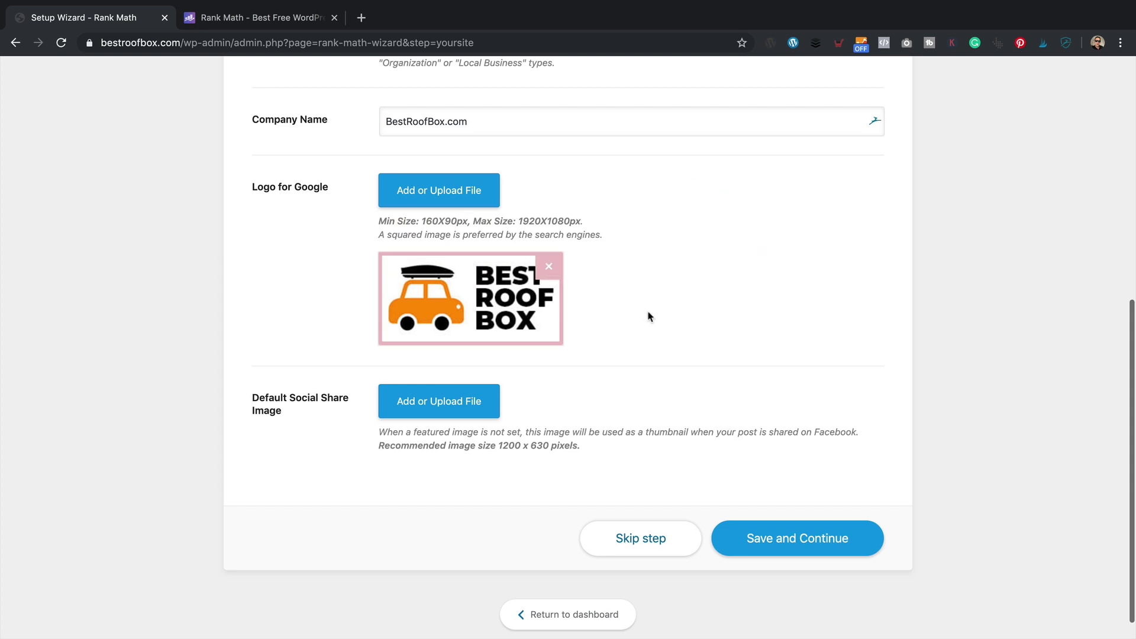
pyautogui.scroll(-1, 645, 317)
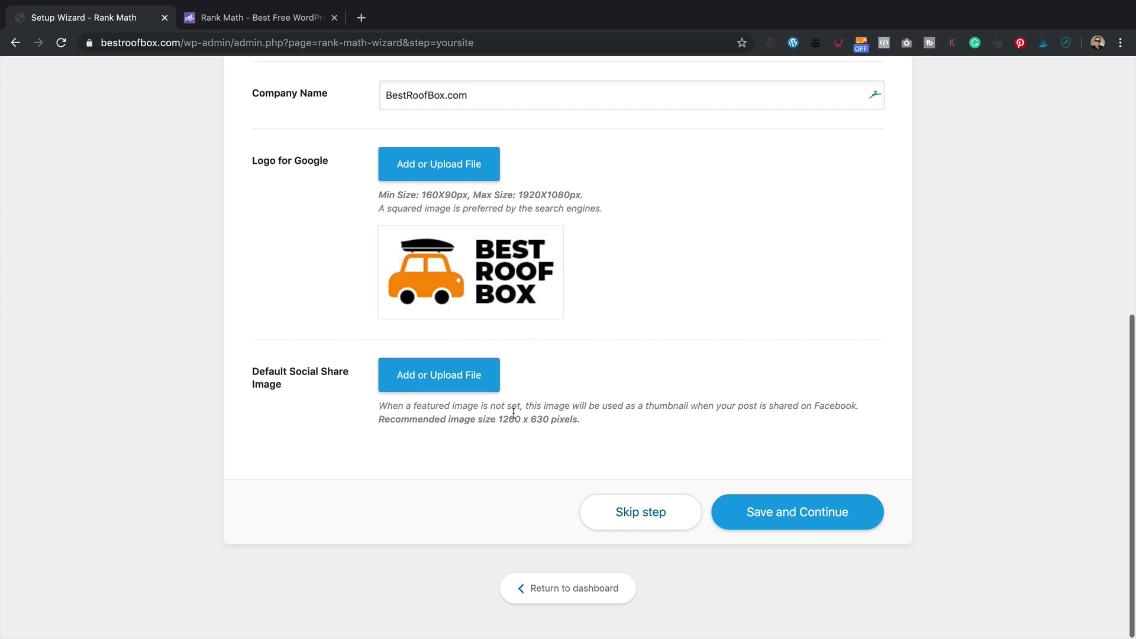
# - Choose the roof rack bars and roof box photo as the default social share image
pyautogui.click(455, 383)
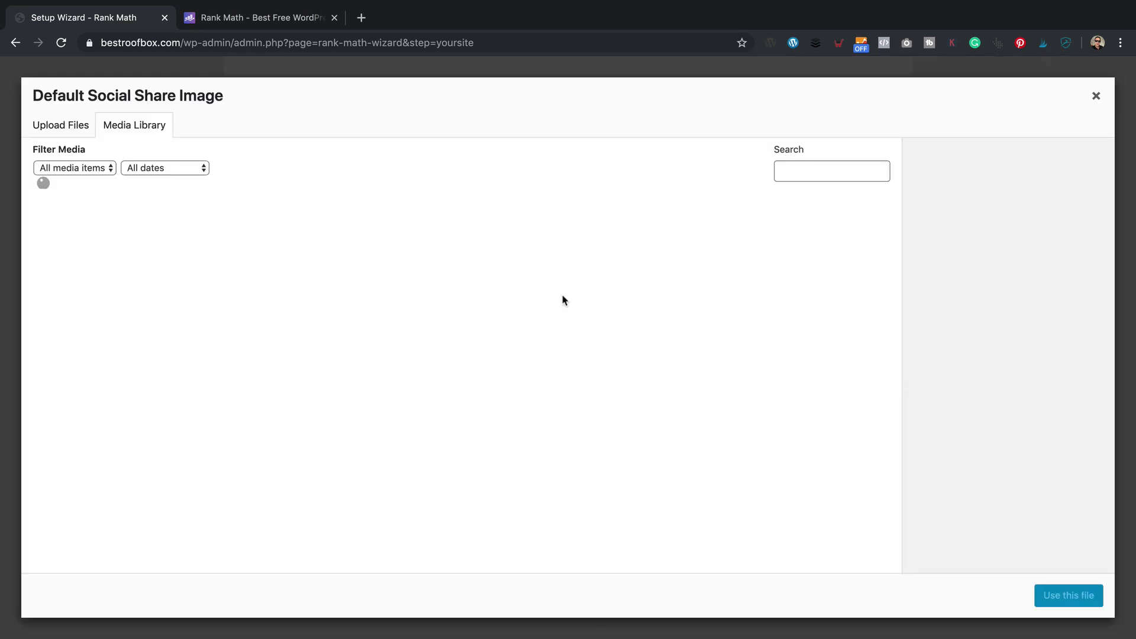
pyautogui.scroll(-10, 422, 303)
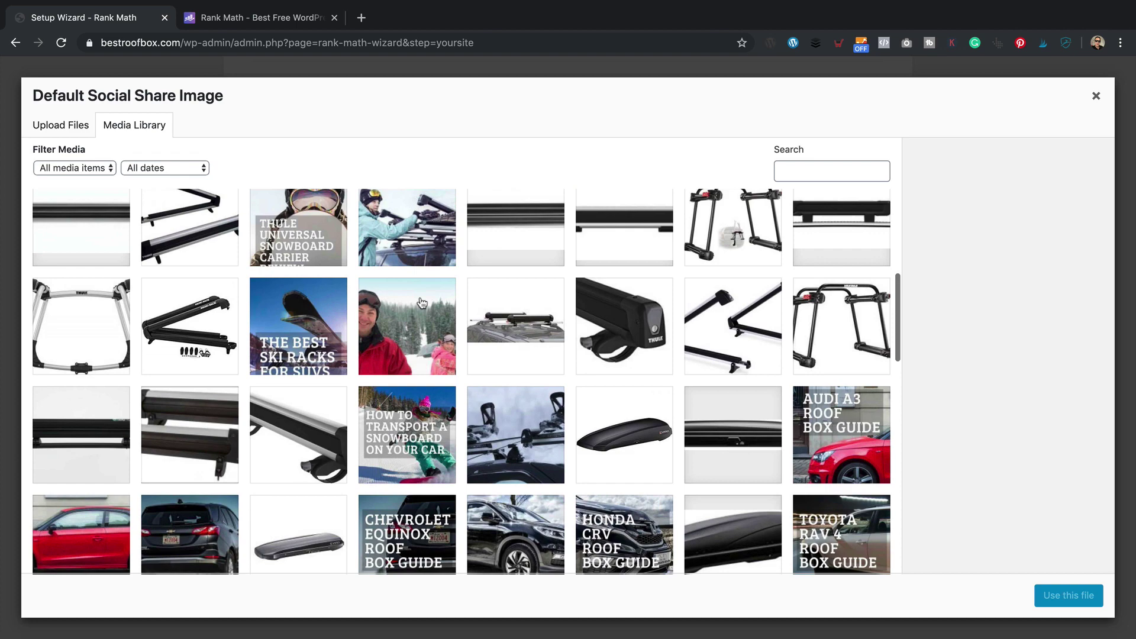
pyautogui.scroll(-5, 422, 303)
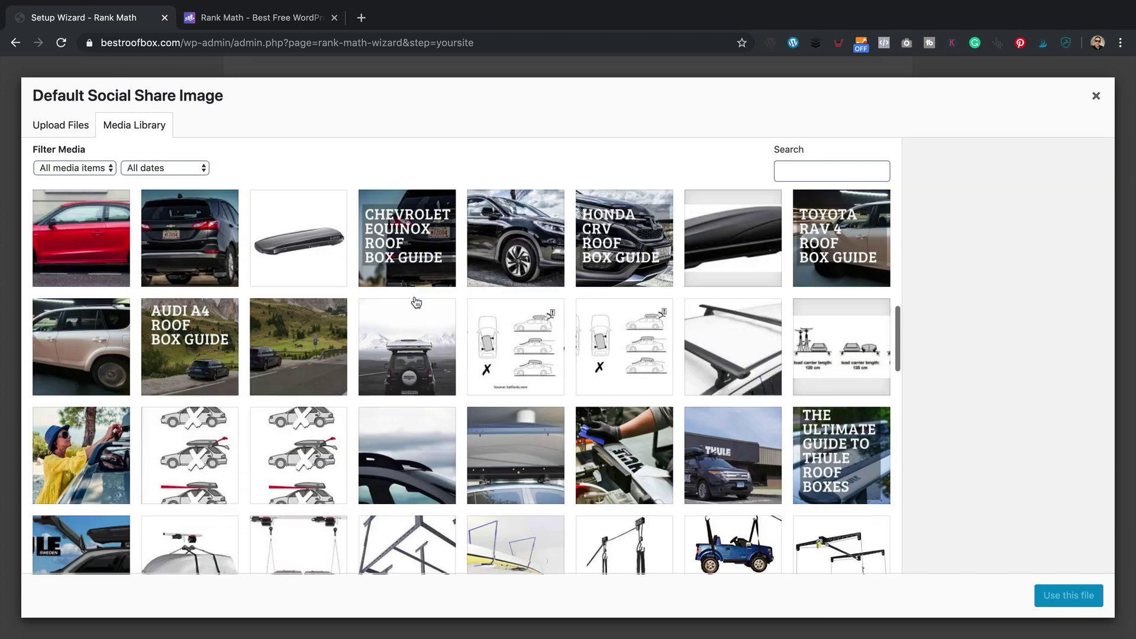
pyautogui.scroll(-4, 416, 302)
pyautogui.scroll(-8, 417, 302)
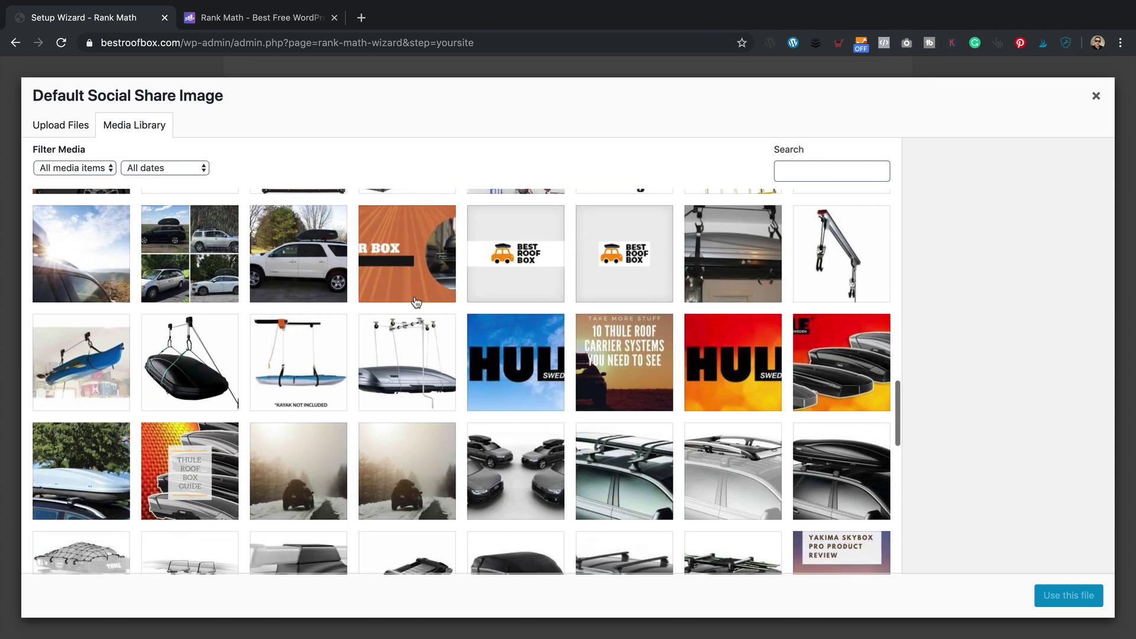
pyautogui.scroll(-4, 417, 303)
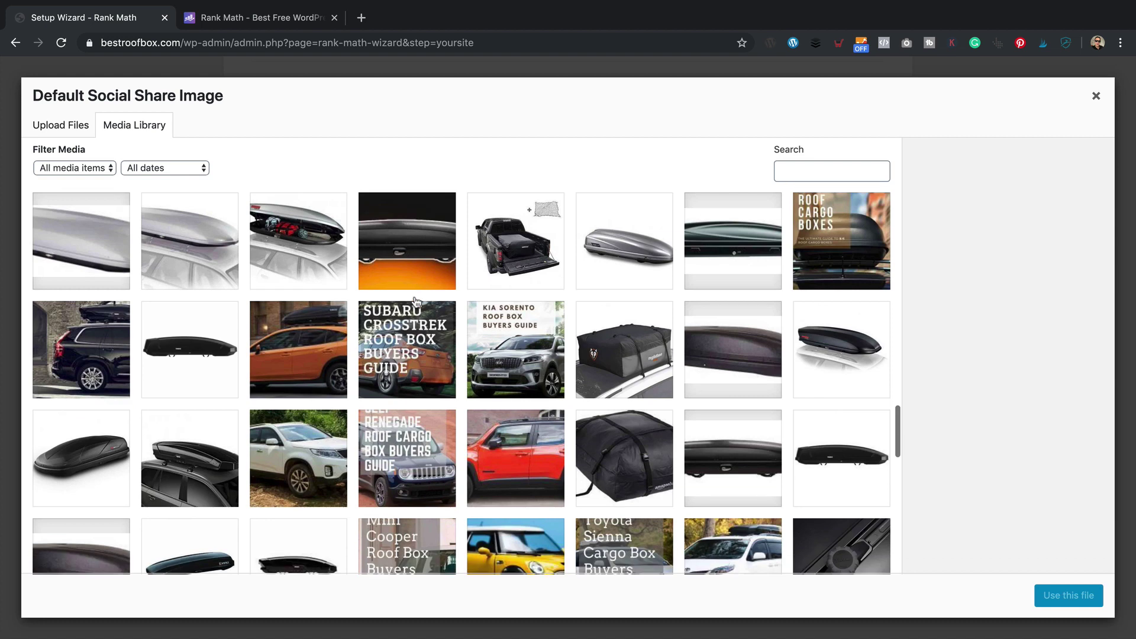
pyautogui.scroll(-6, 417, 303)
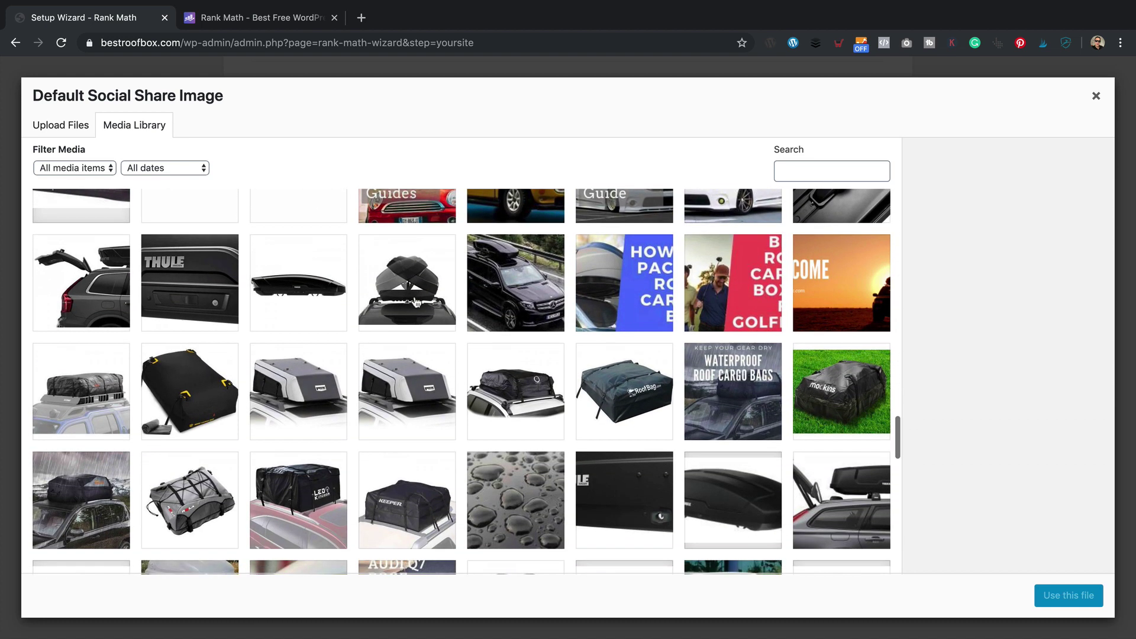
pyautogui.scroll(-7, 416, 303)
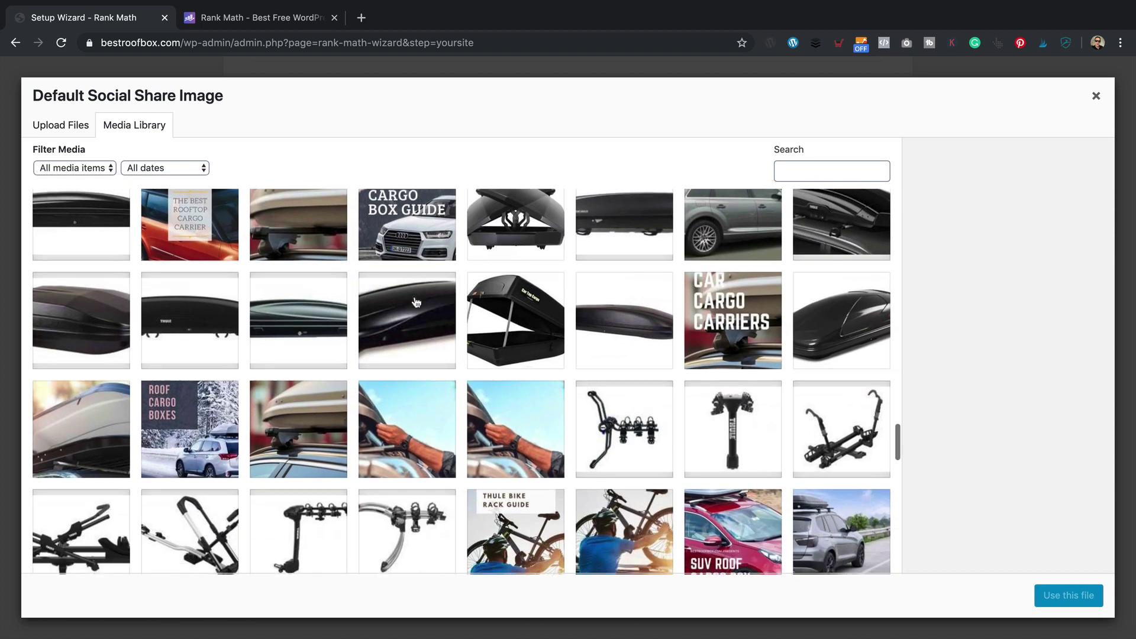
pyautogui.click(268, 450)
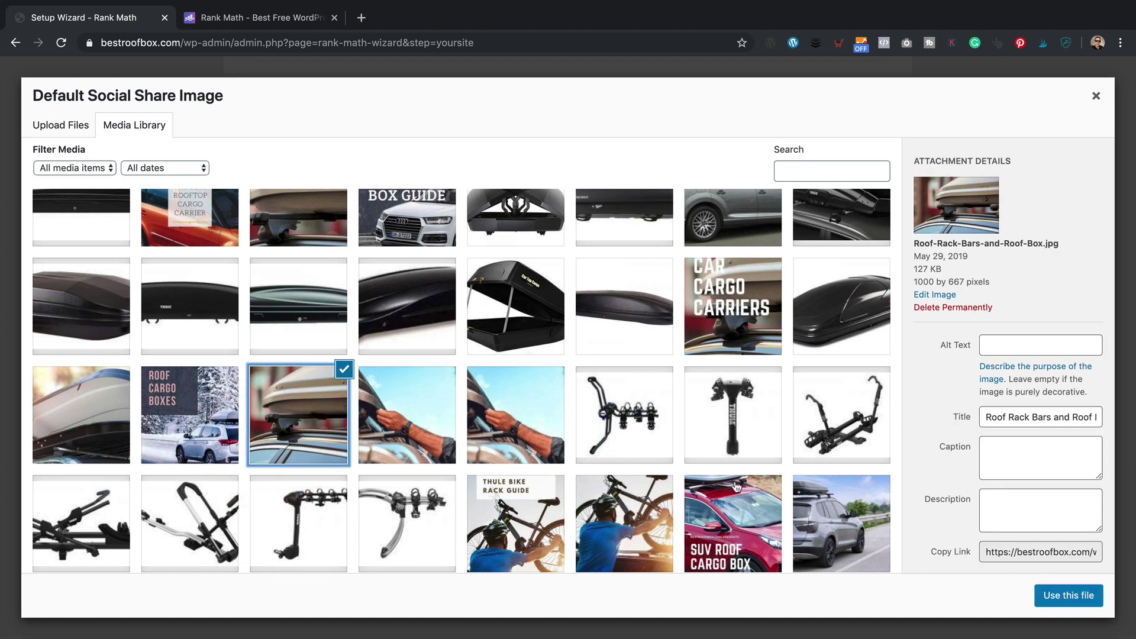
pyautogui.click(1092, 599)
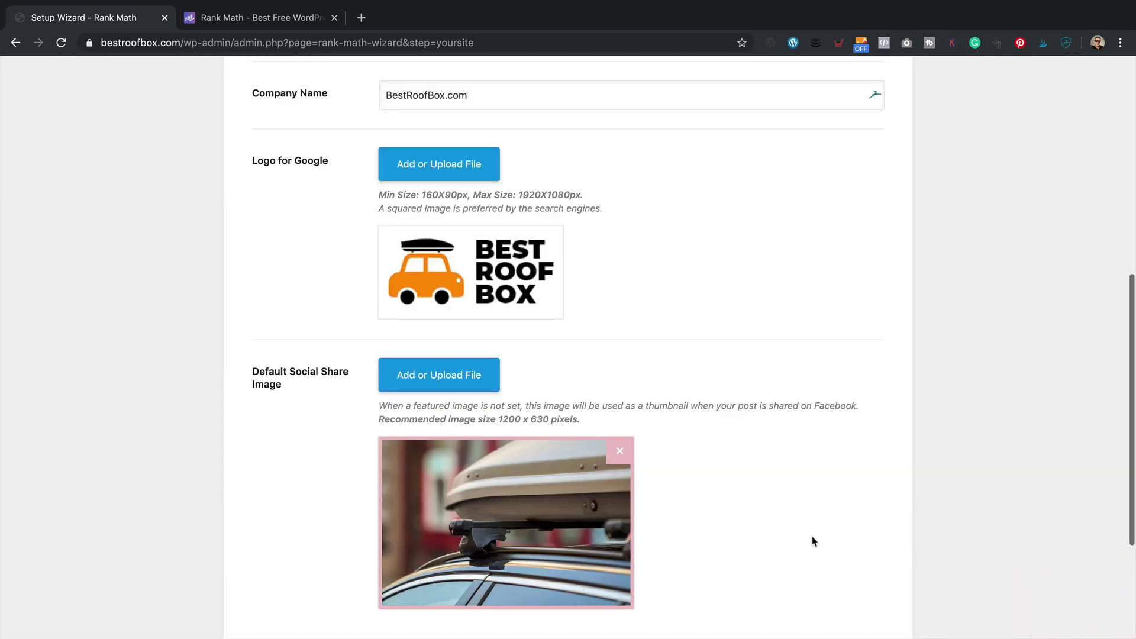
pyautogui.scroll(-2, 814, 542)
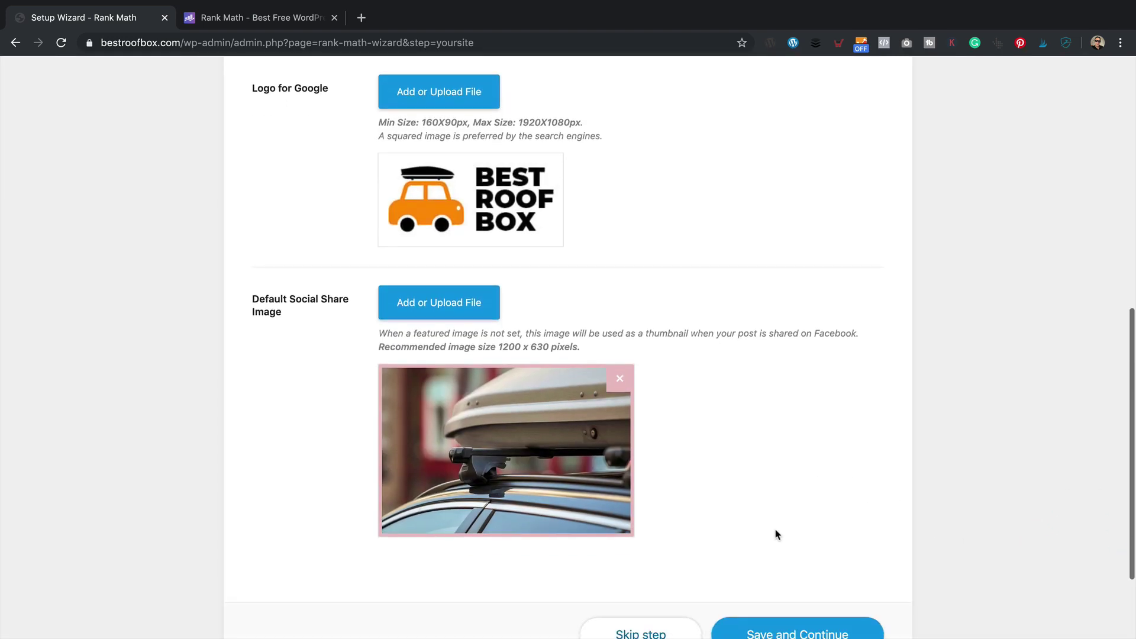
pyautogui.scroll(-3, 777, 535)
# - Save the site details and get a Google authorization code by granting Rank Math SEO access
pyautogui.click(775, 530)
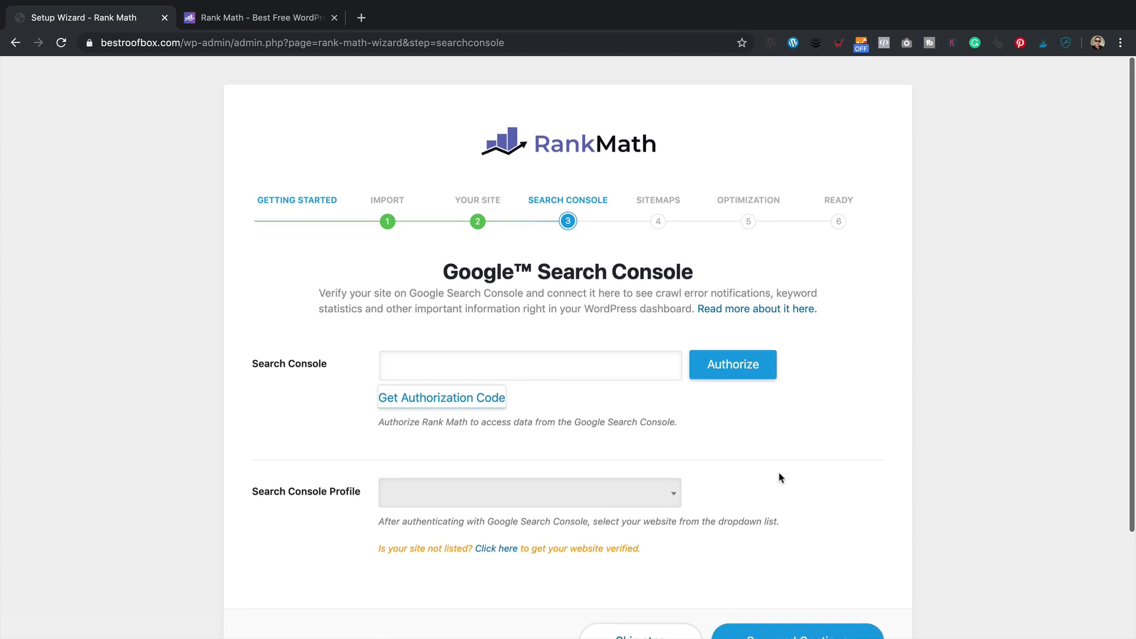
pyautogui.scroll(-1, 779, 474)
pyautogui.click(478, 373)
pyautogui.click(485, 396)
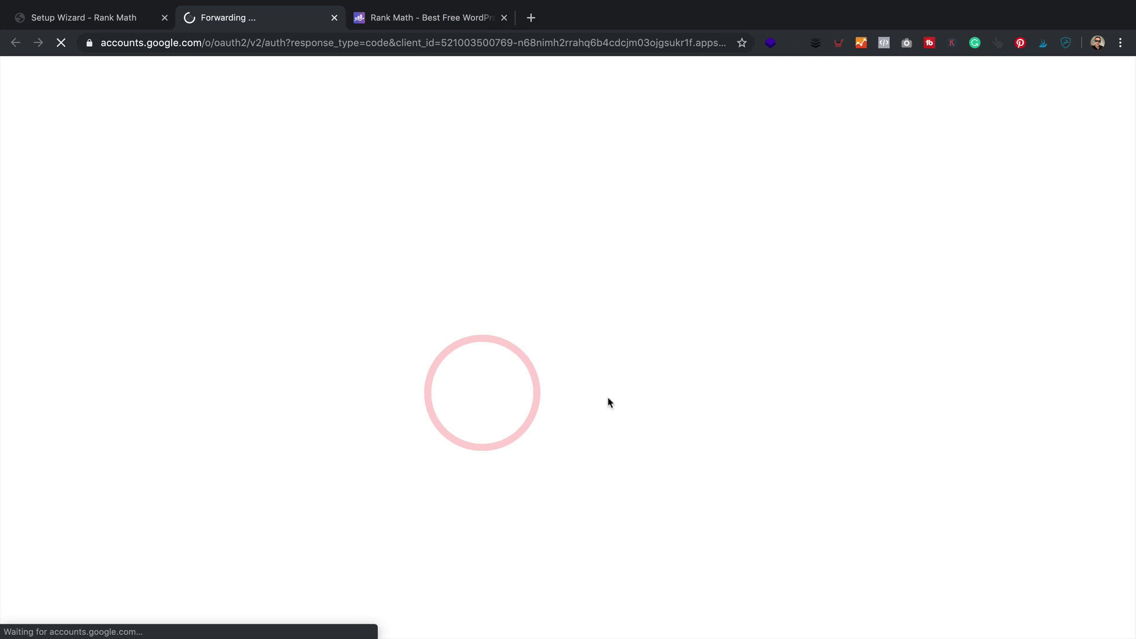
pyautogui.click(559, 349)
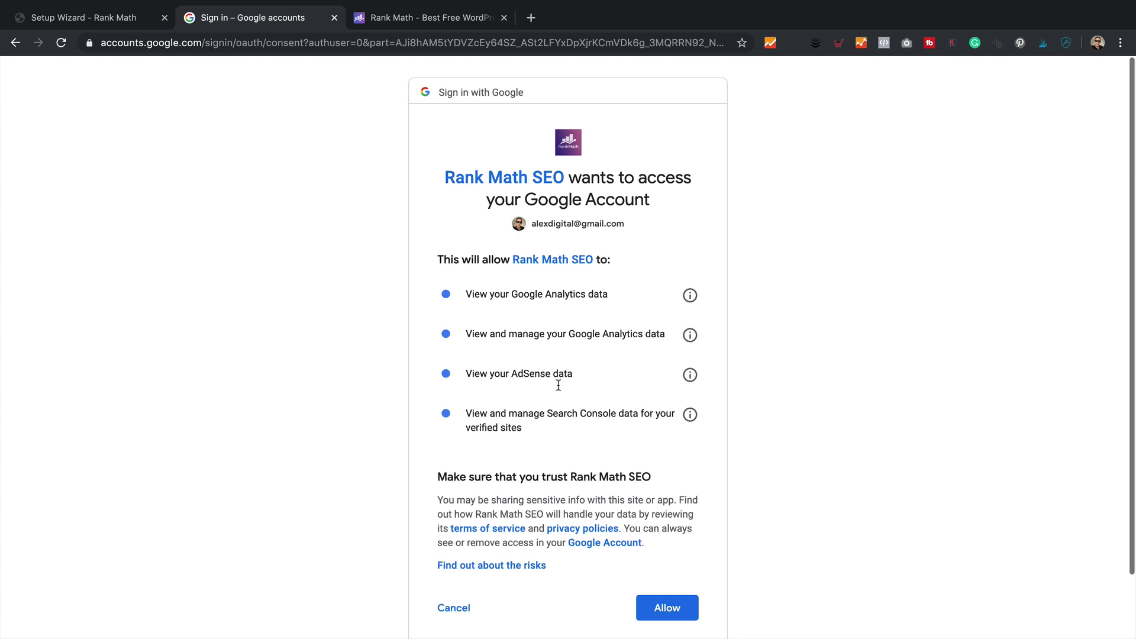
pyautogui.scroll(-1, 677, 625)
pyautogui.click(675, 595)
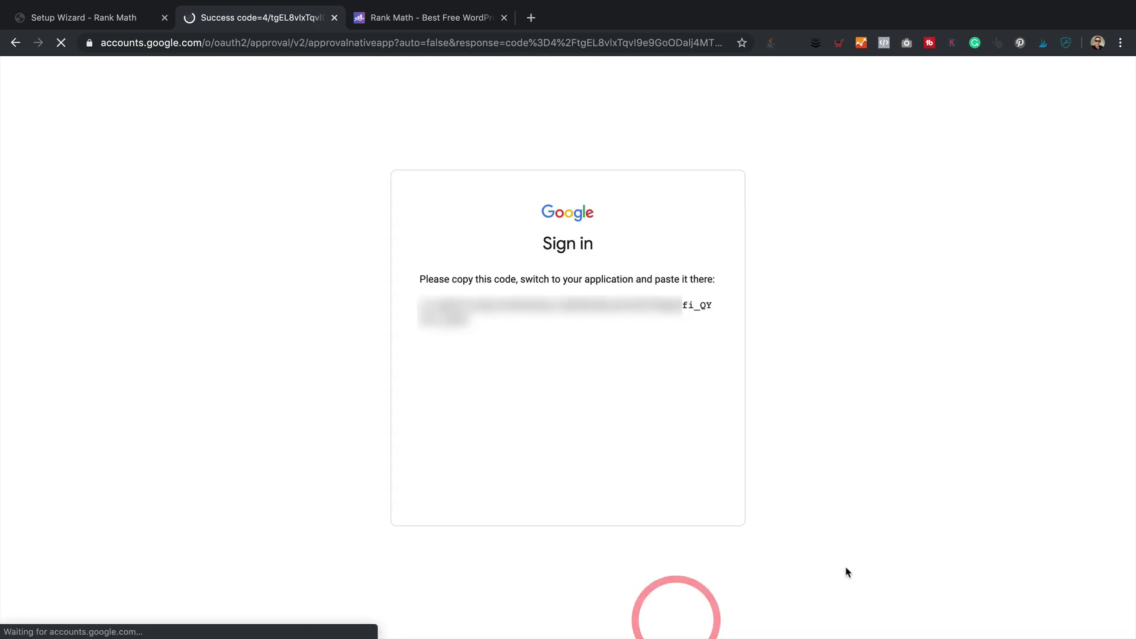
pyautogui.click(708, 307)
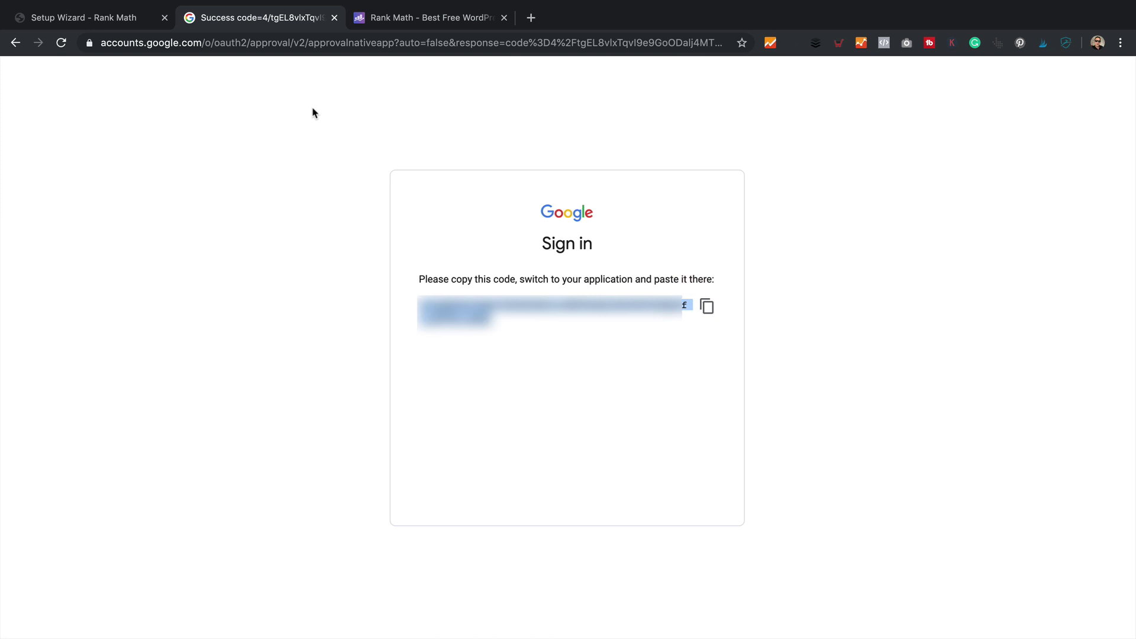
# - Paste the code to authorize Search Console, pick the bestroofbox.com profile and save
pyautogui.click(116, 18)
pyautogui.click(531, 367)
pyautogui.rightClick(530, 367)
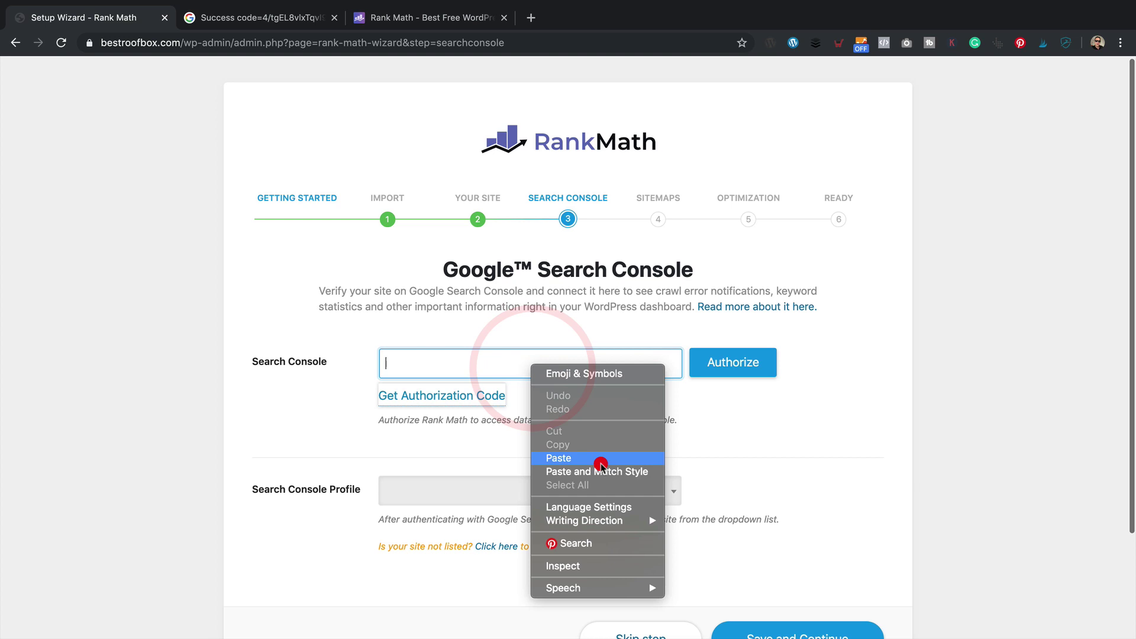
pyautogui.click(600, 463)
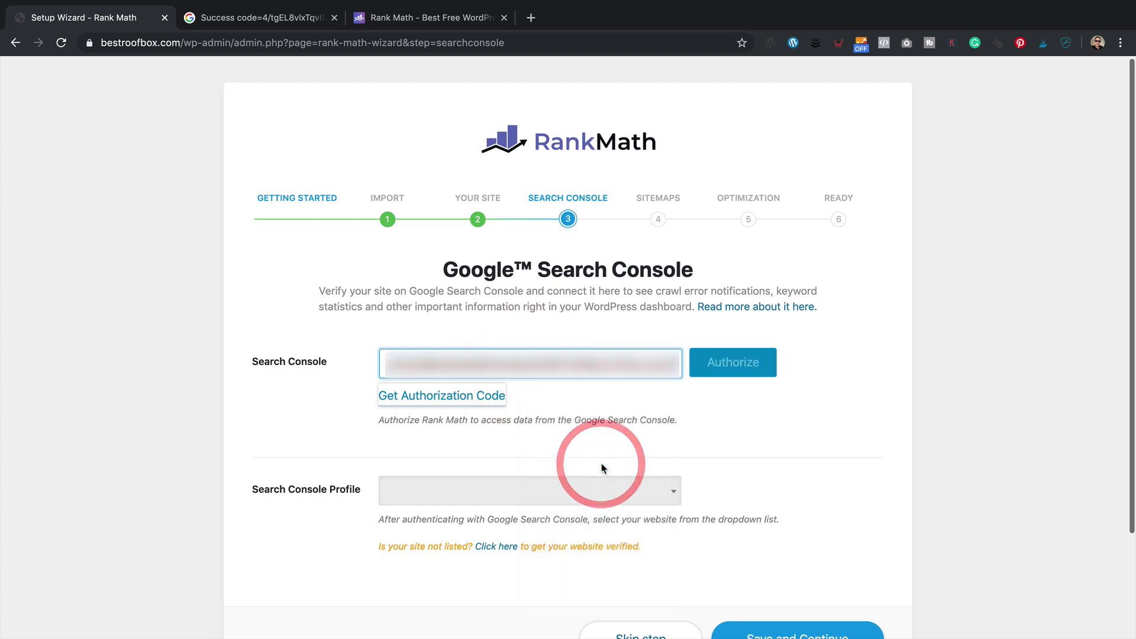
pyautogui.click(738, 369)
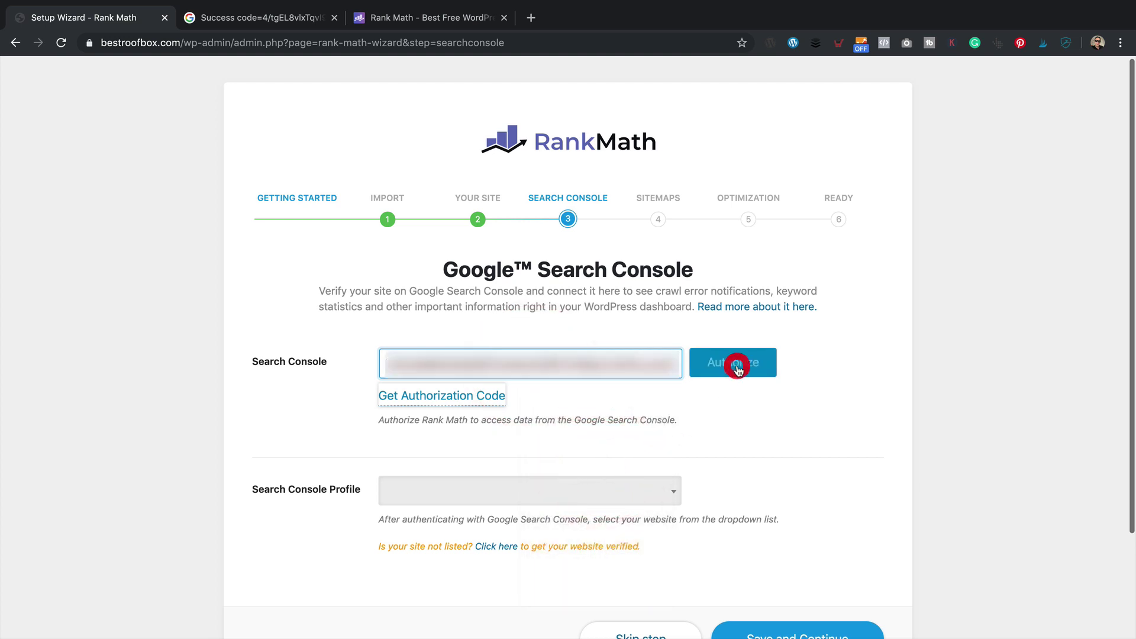
pyautogui.click(505, 374)
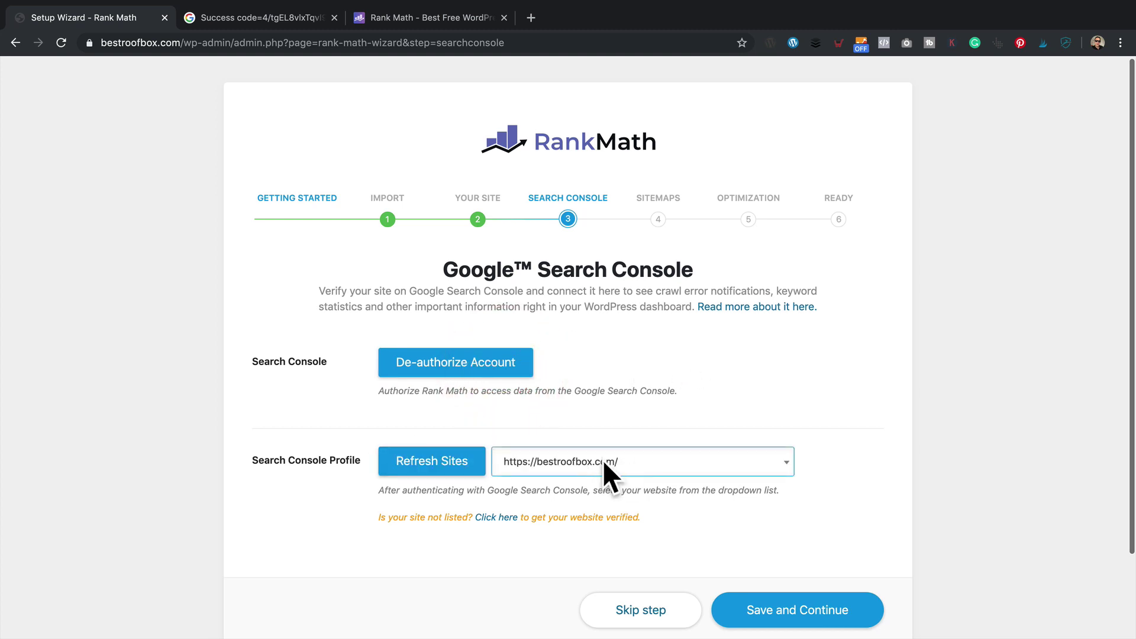
pyautogui.click(793, 610)
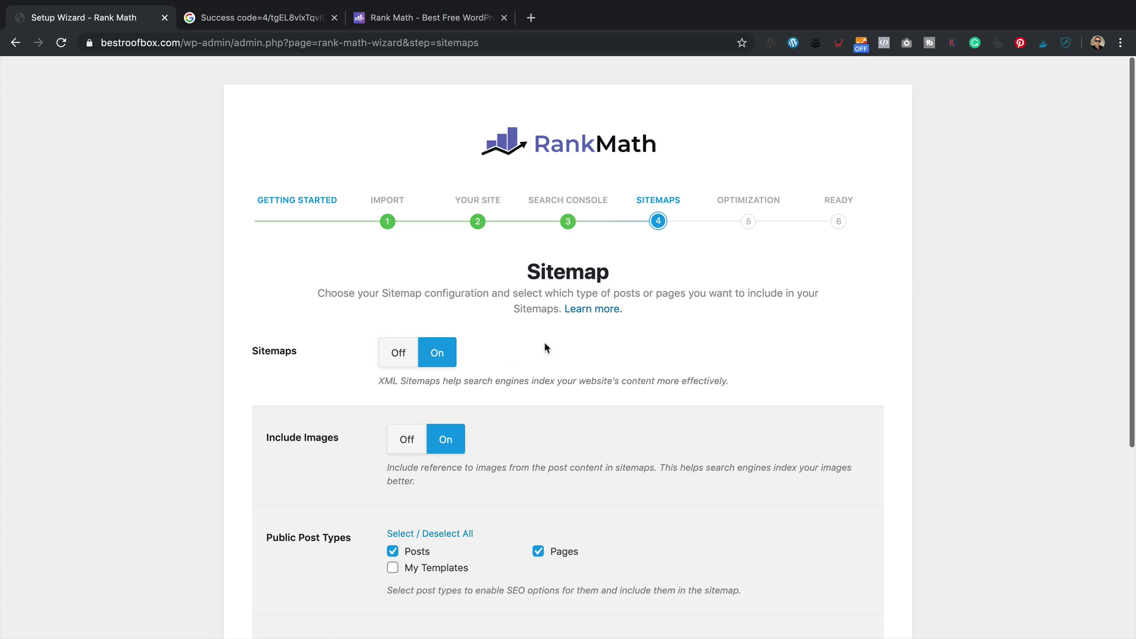
# - Keep sitemaps and images on with Posts, Pages and Categories included, and save
pyautogui.scroll(-1, 546, 347)
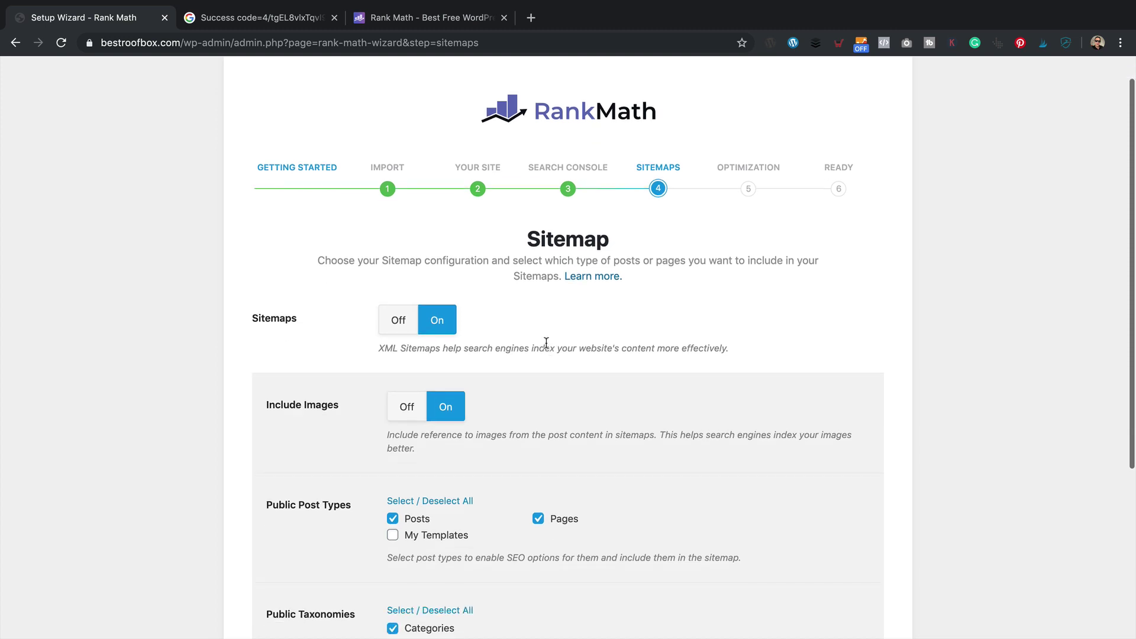
pyautogui.scroll(-1, 546, 343)
pyautogui.scroll(-3, 512, 395)
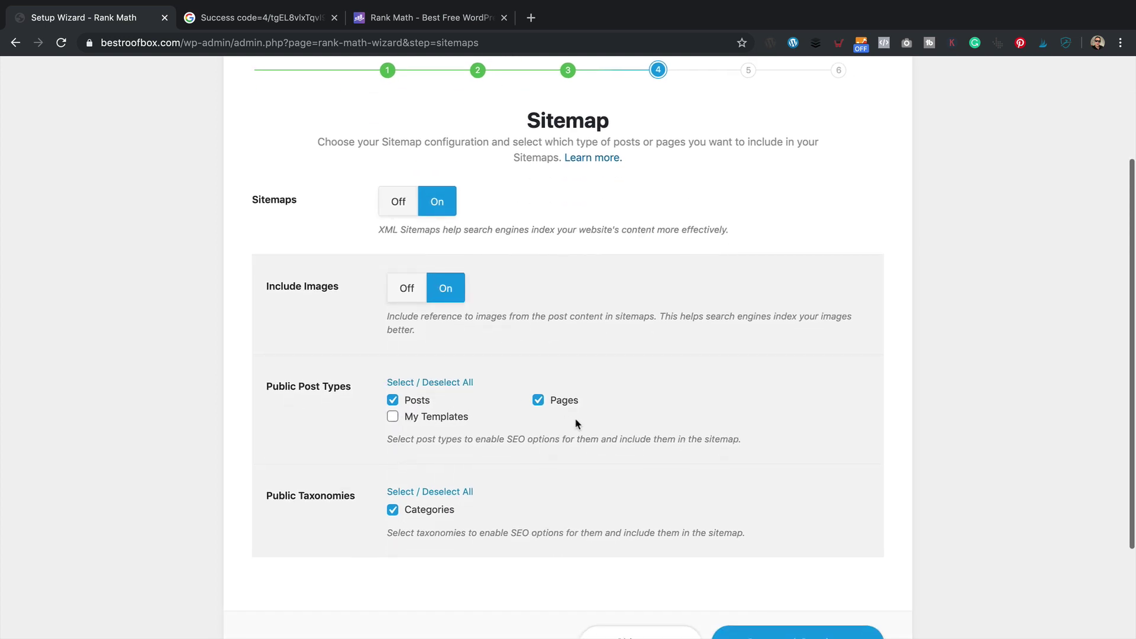
pyautogui.scroll(-2, 586, 421)
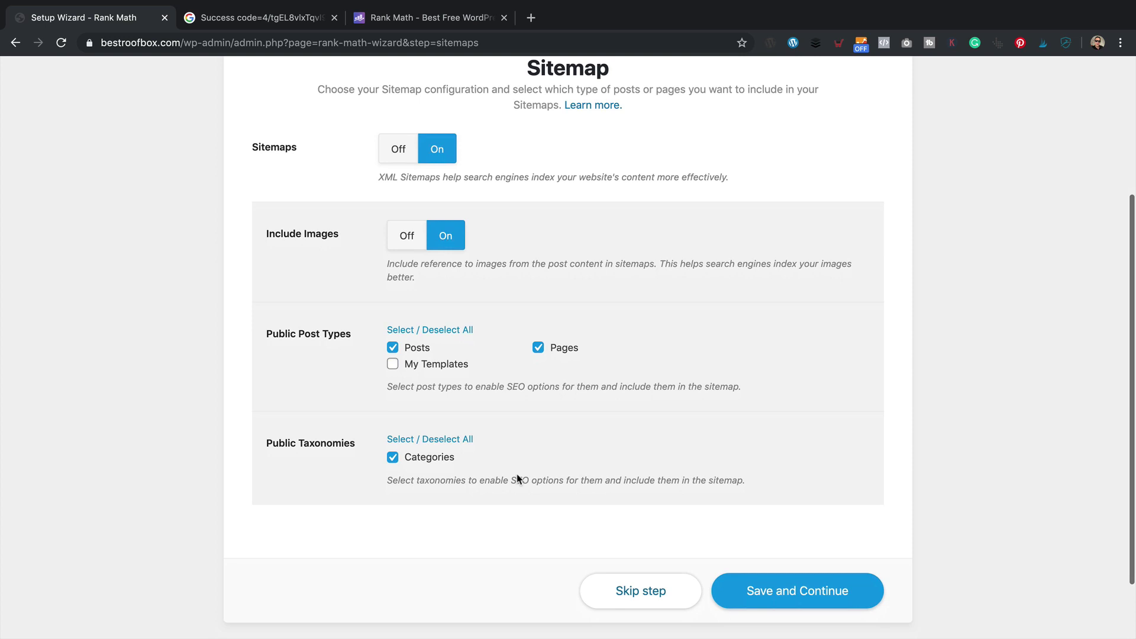
pyautogui.scroll(-3, 521, 474)
pyautogui.scroll(3, 527, 471)
pyautogui.click(820, 577)
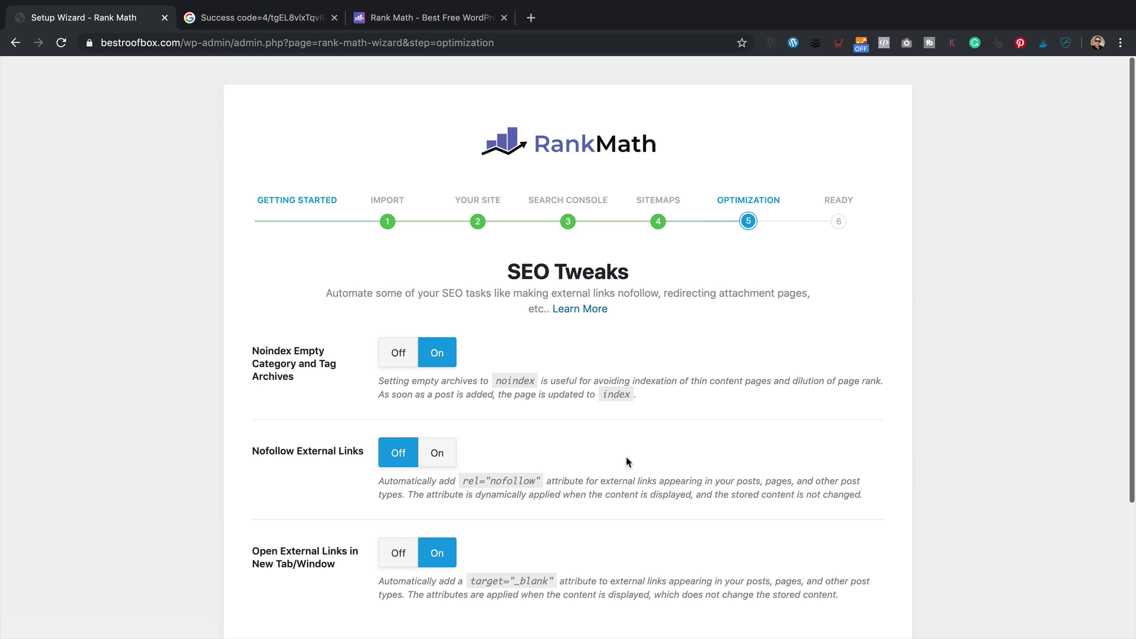
# - Turn Nofollow External Links on and save the SEO Tweaks step
pyautogui.scroll(-2, 654, 365)
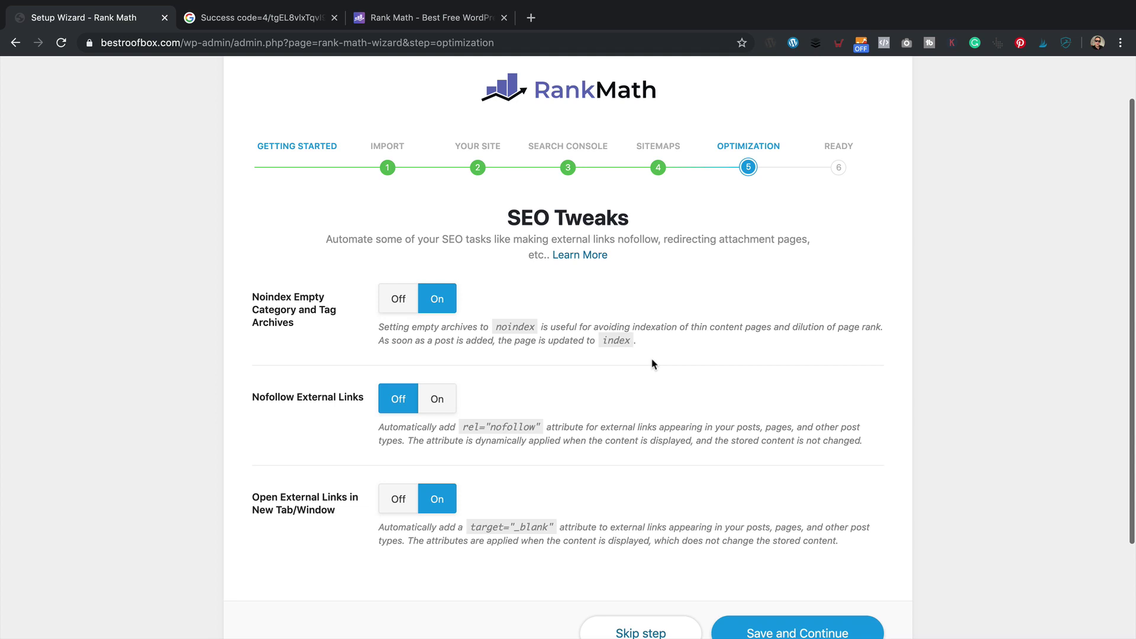
pyautogui.click(447, 400)
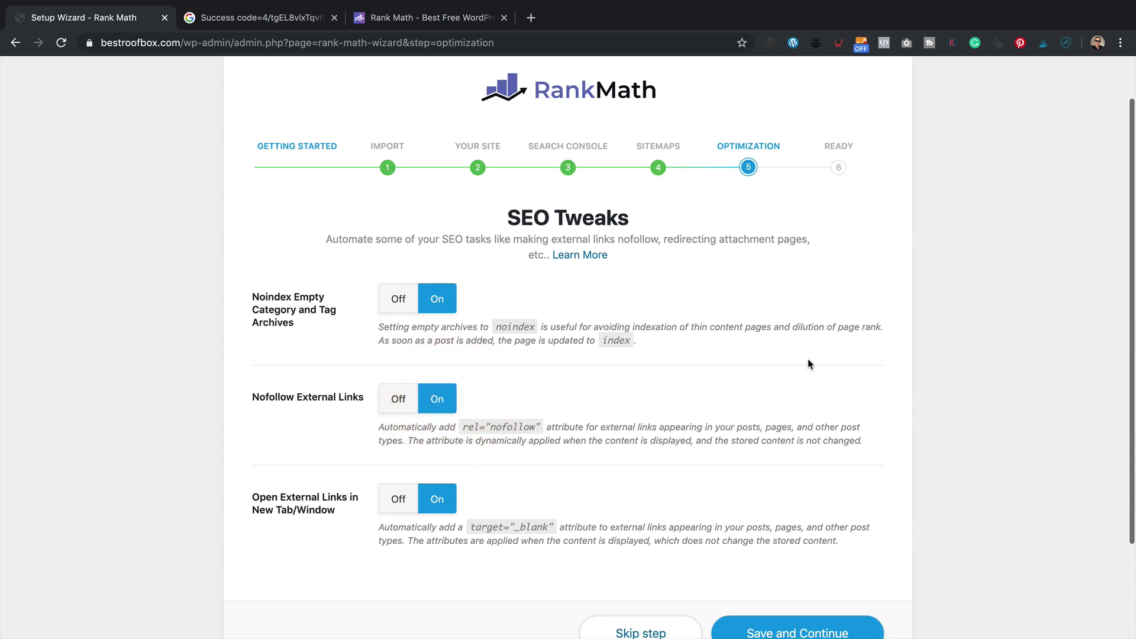
pyautogui.scroll(-3, 801, 365)
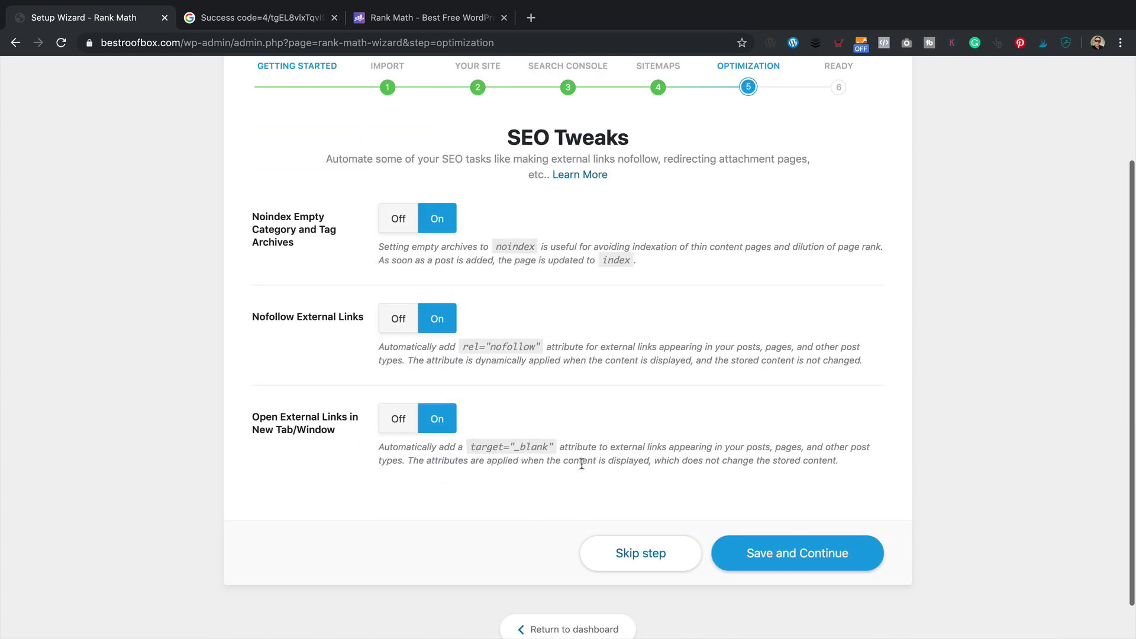
pyautogui.click(798, 544)
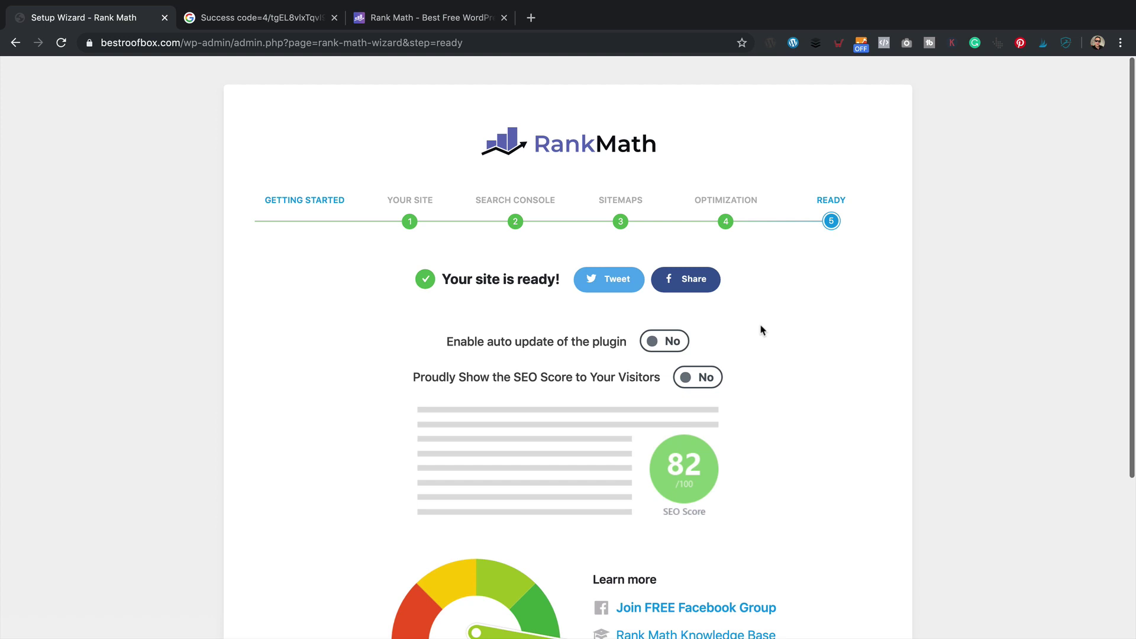
# - Turn on Rank Math plugin auto-update and start the advanced options setup
pyautogui.click(651, 345)
pyautogui.scroll(-2, 802, 351)
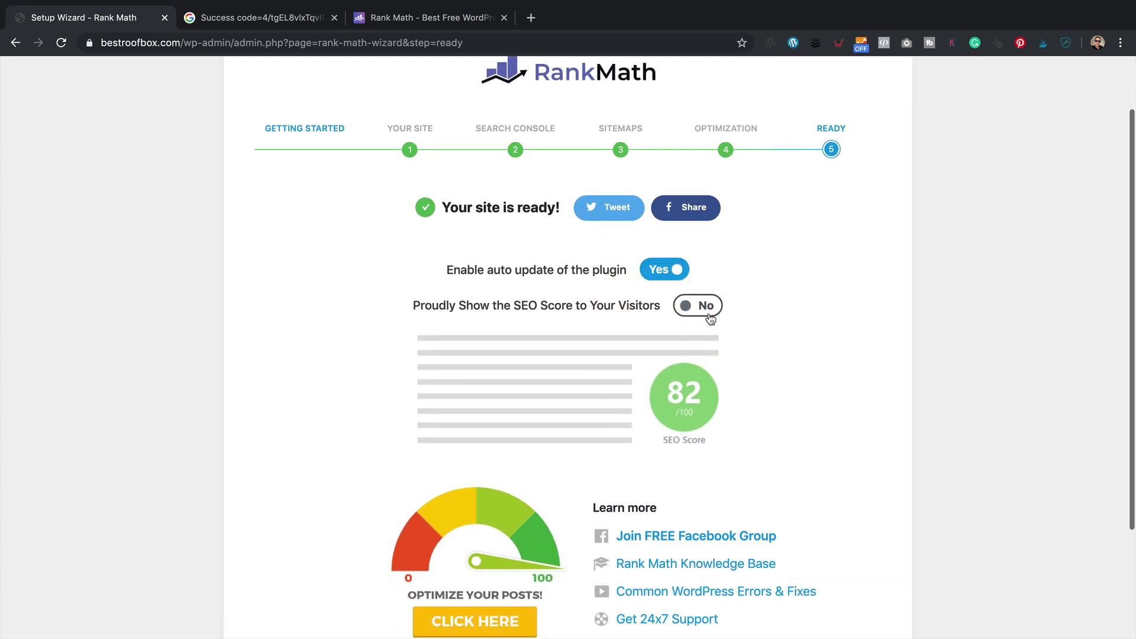
pyautogui.scroll(-3, 779, 322)
pyautogui.scroll(-1, 779, 322)
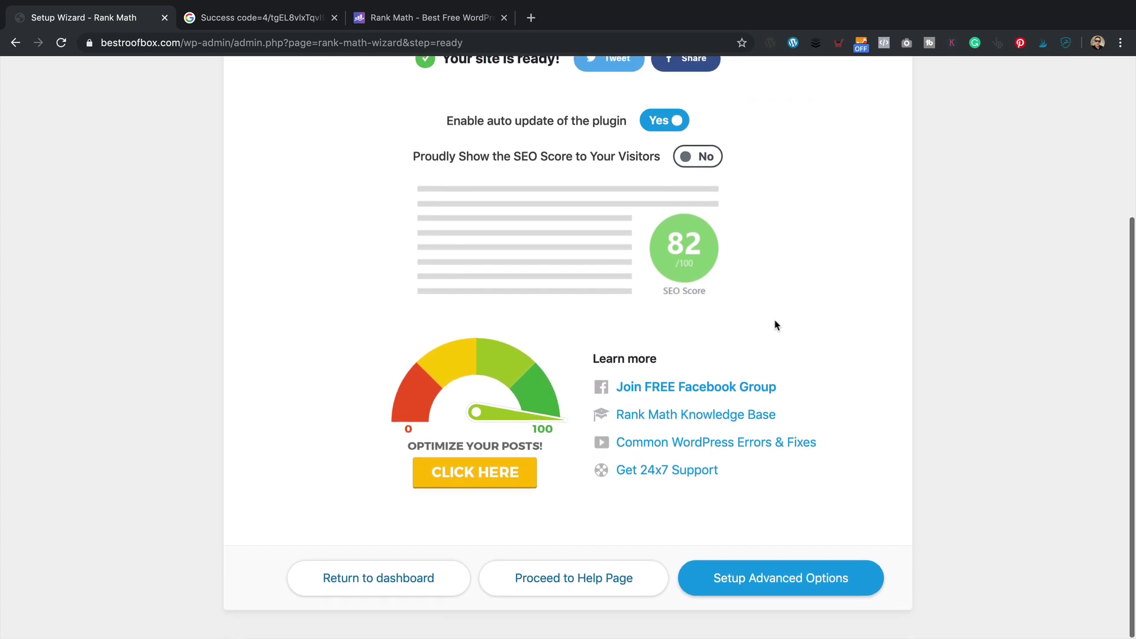
pyautogui.click(749, 586)
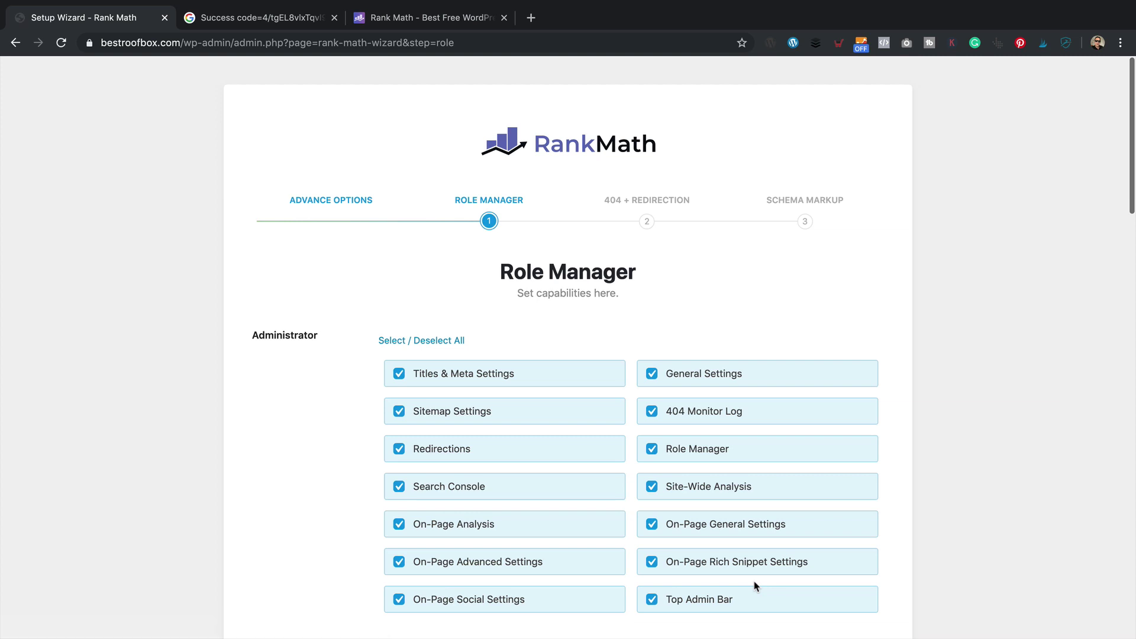
# - Give Editors Titles & Meta Settings and On-Page Advanced Settings, then save the roles
pyautogui.scroll(-5, 751, 467)
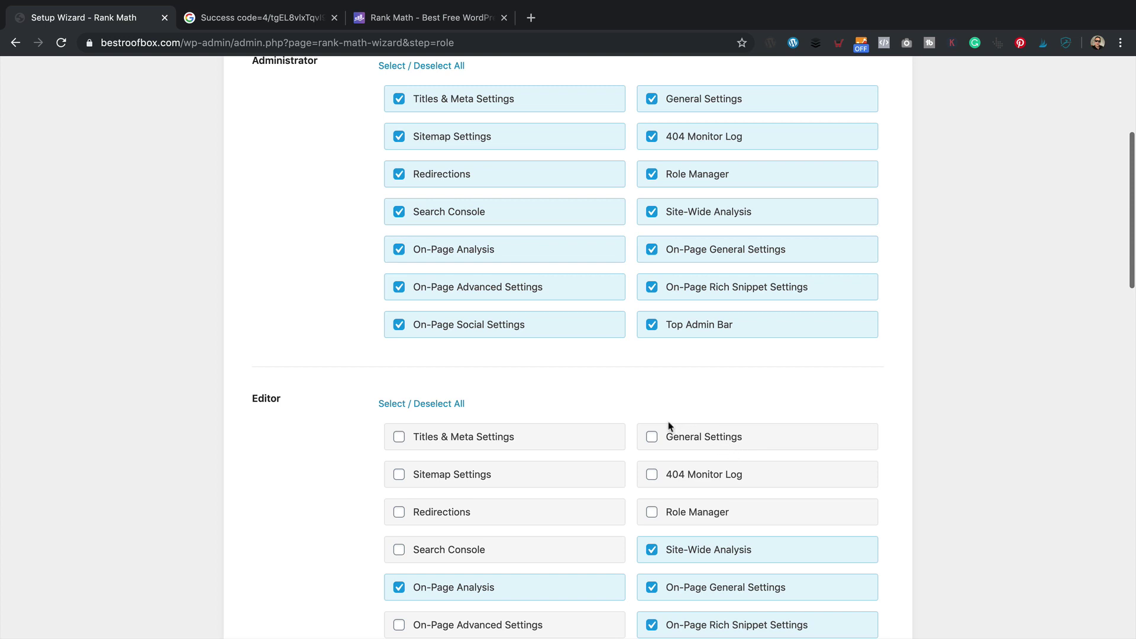
pyautogui.scroll(-2, 668, 426)
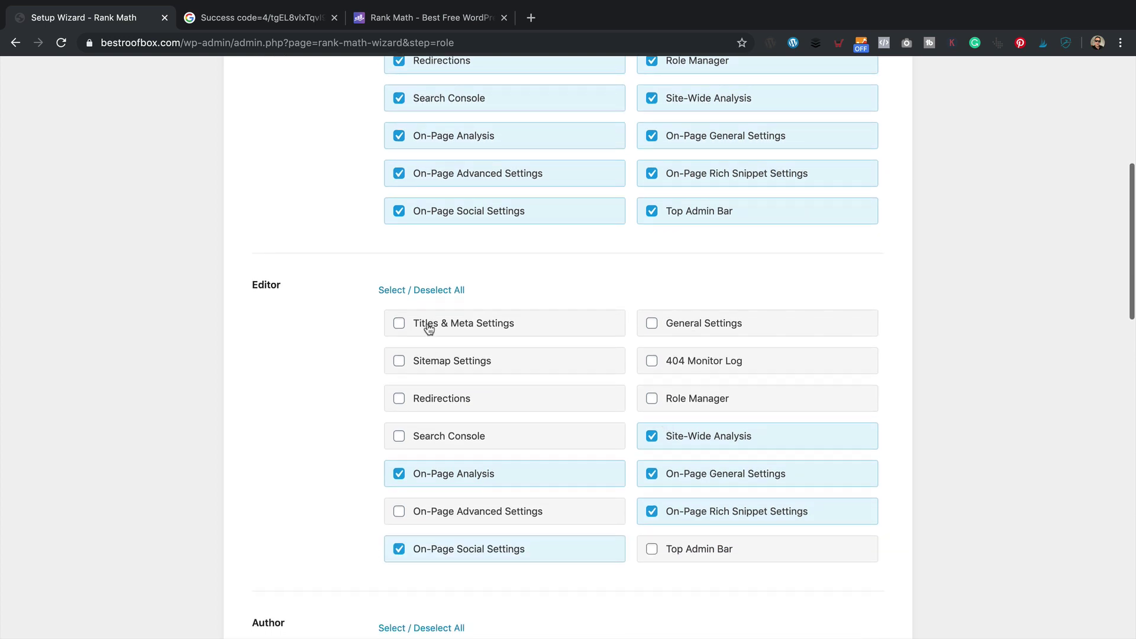
pyautogui.click(426, 324)
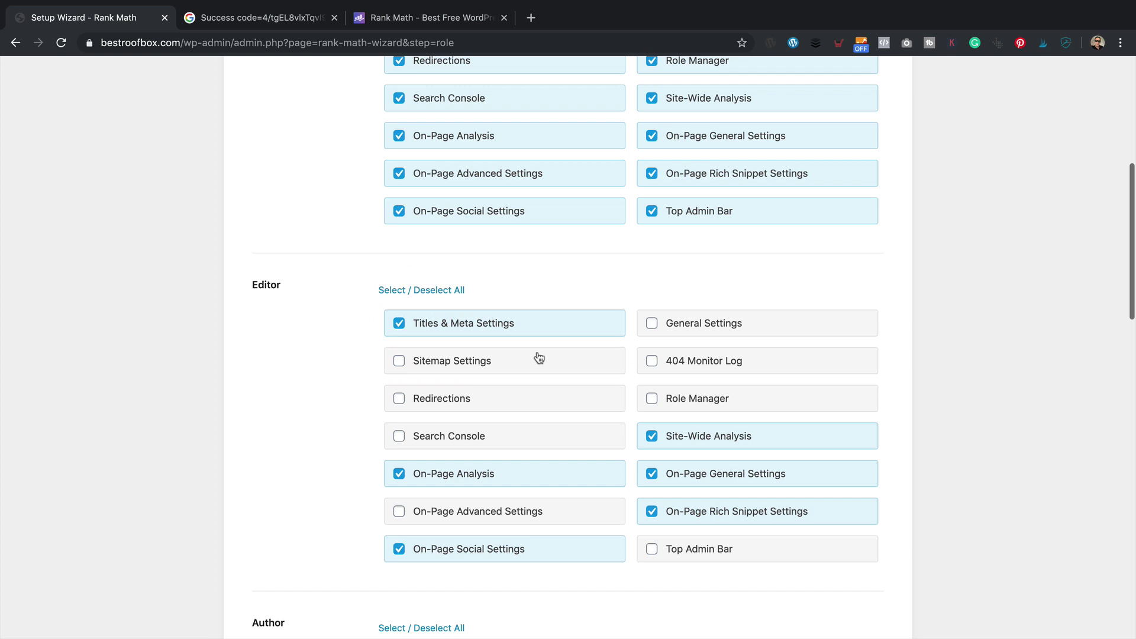
pyautogui.scroll(-1, 601, 364)
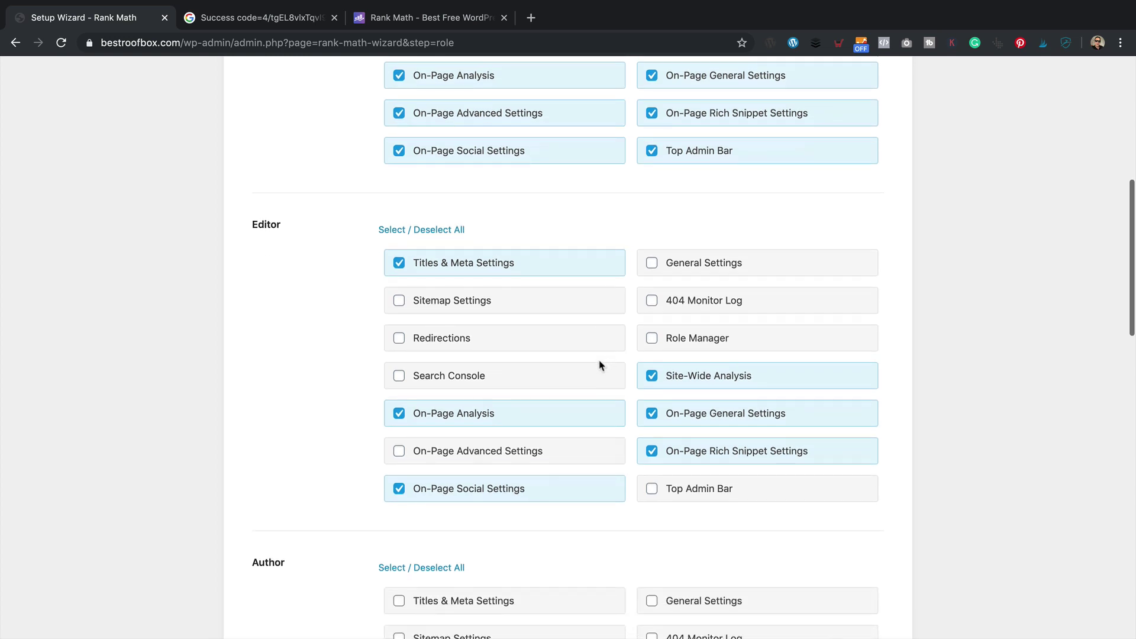
pyautogui.click(440, 444)
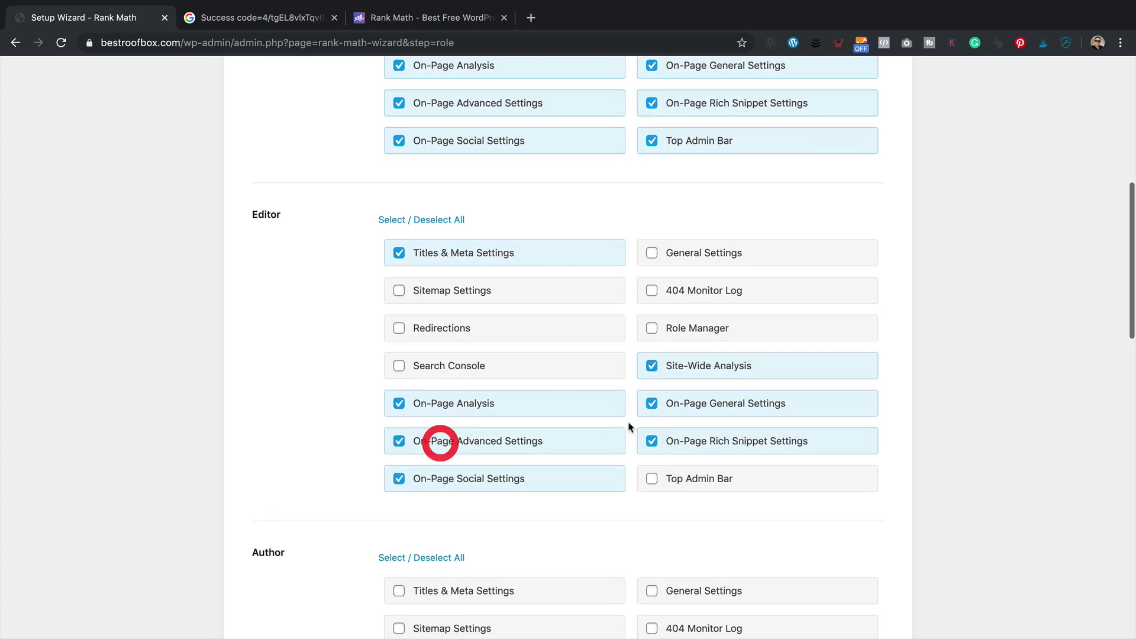
pyautogui.scroll(-12, 329, 338)
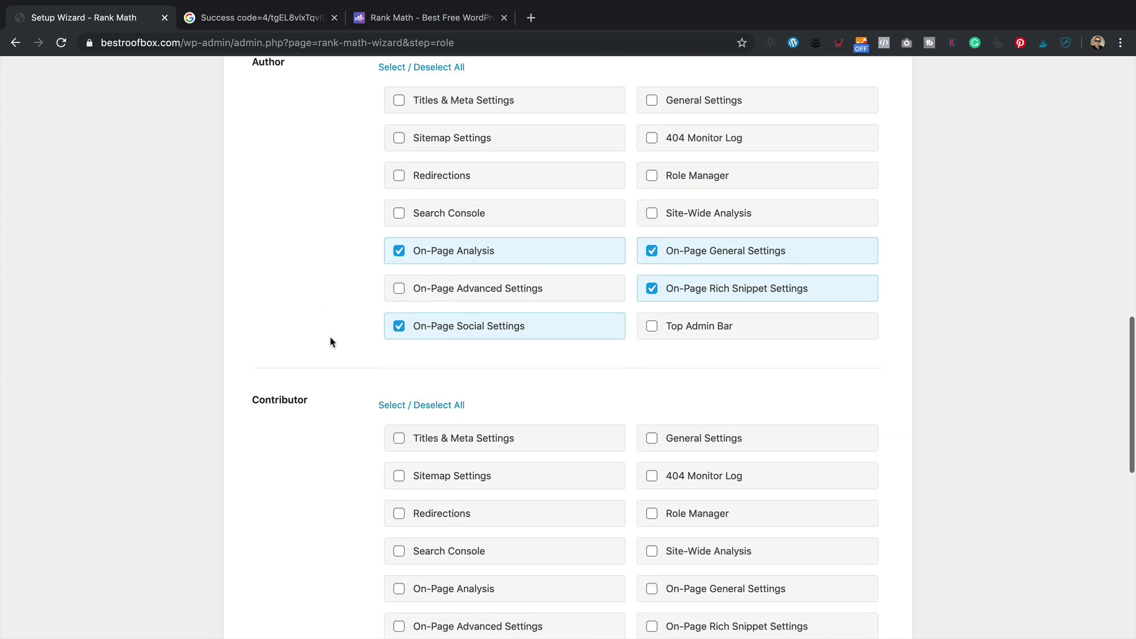
pyautogui.scroll(-5, 331, 343)
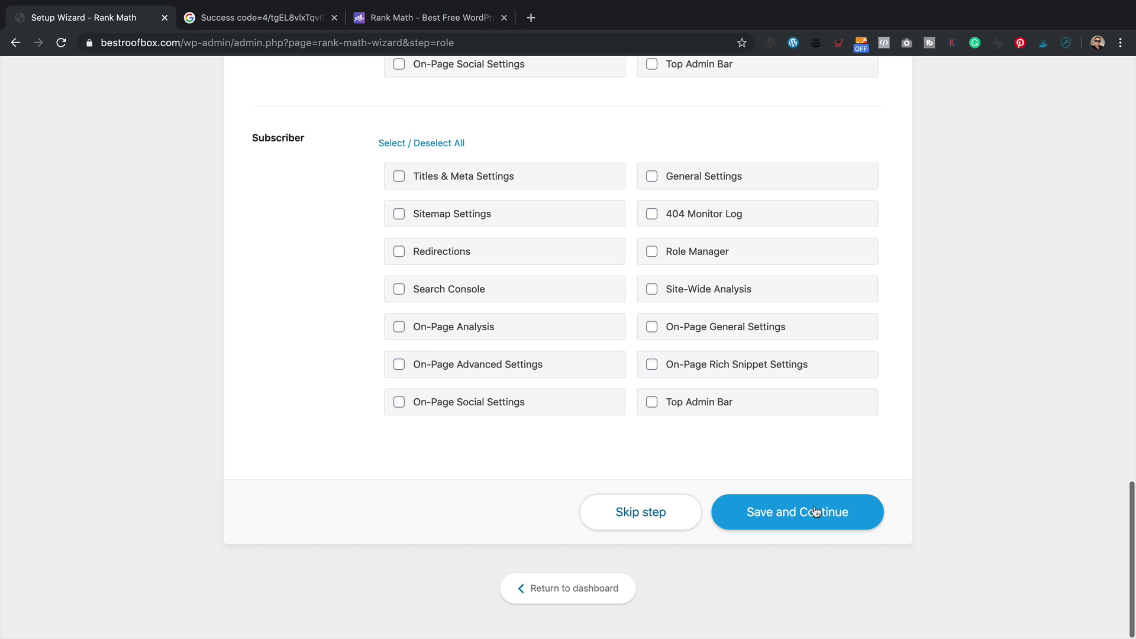
pyautogui.click(815, 510)
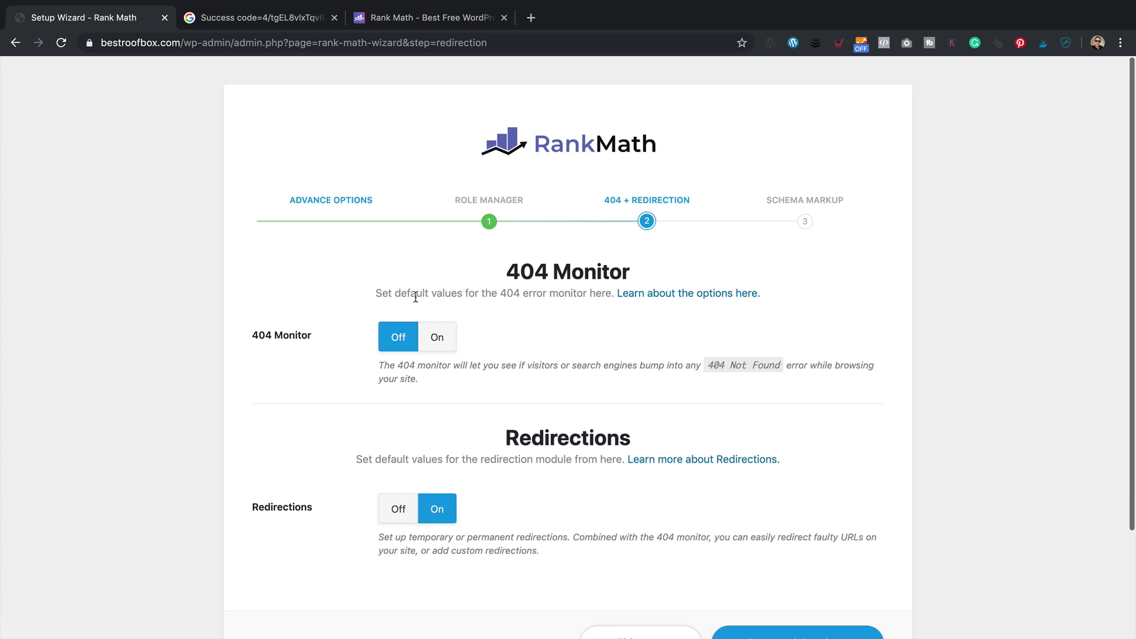
# - Switch the 404 Monitor on and save the 404 + Redirection step
pyautogui.click(436, 338)
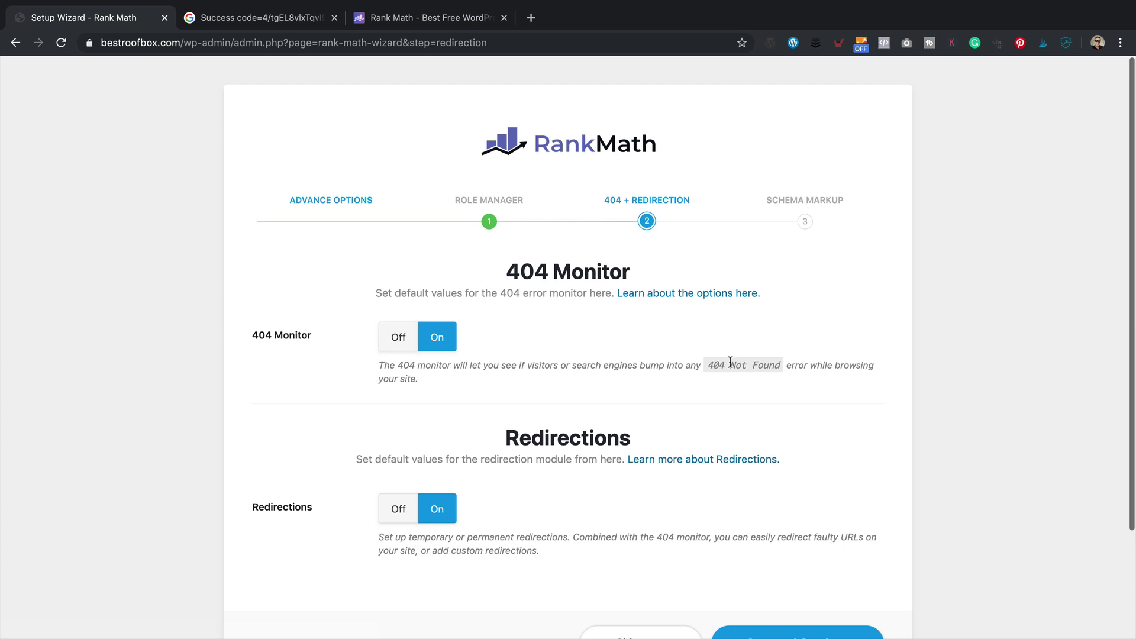
pyautogui.scroll(-2, 730, 362)
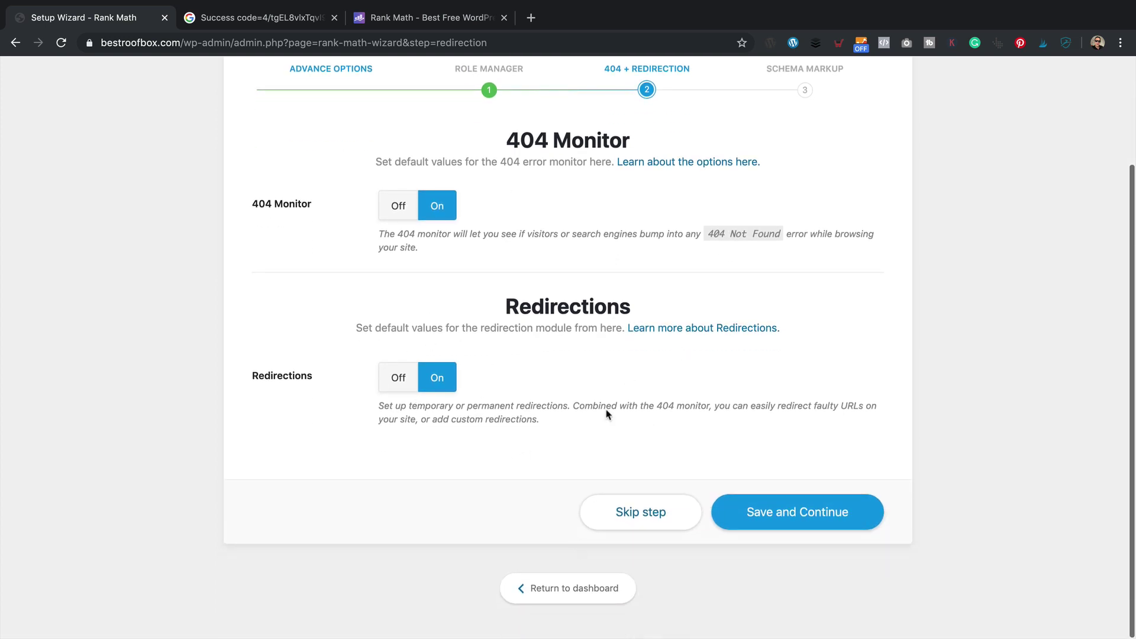
pyautogui.click(799, 513)
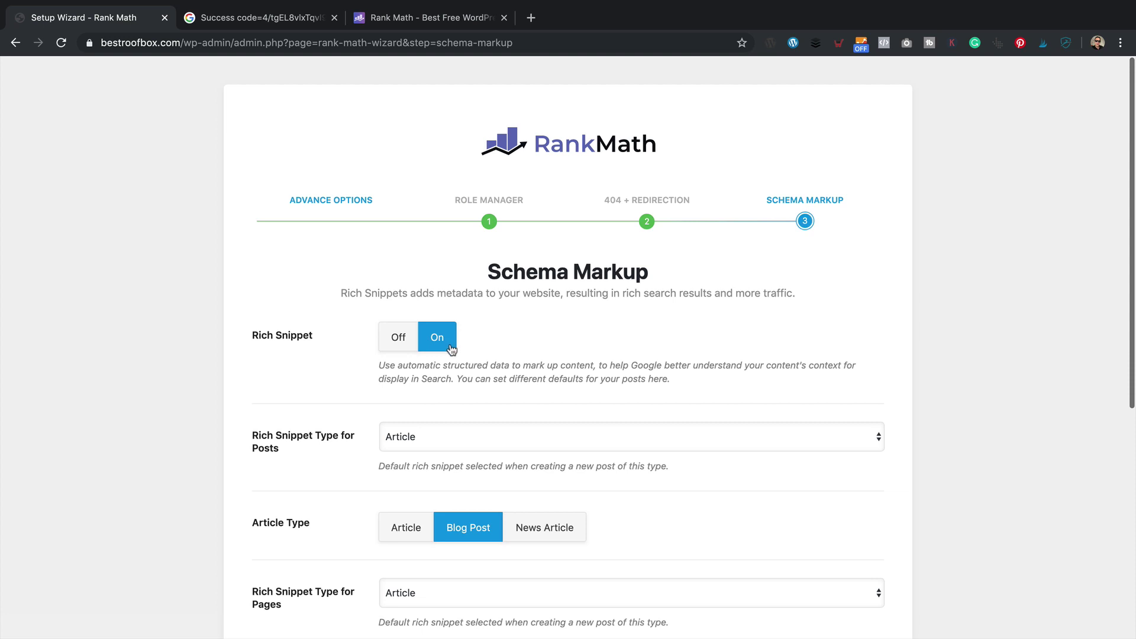
# - Keep Rich Snippet on with Article as the type for posts and pages, then save and continue
pyautogui.click(468, 441)
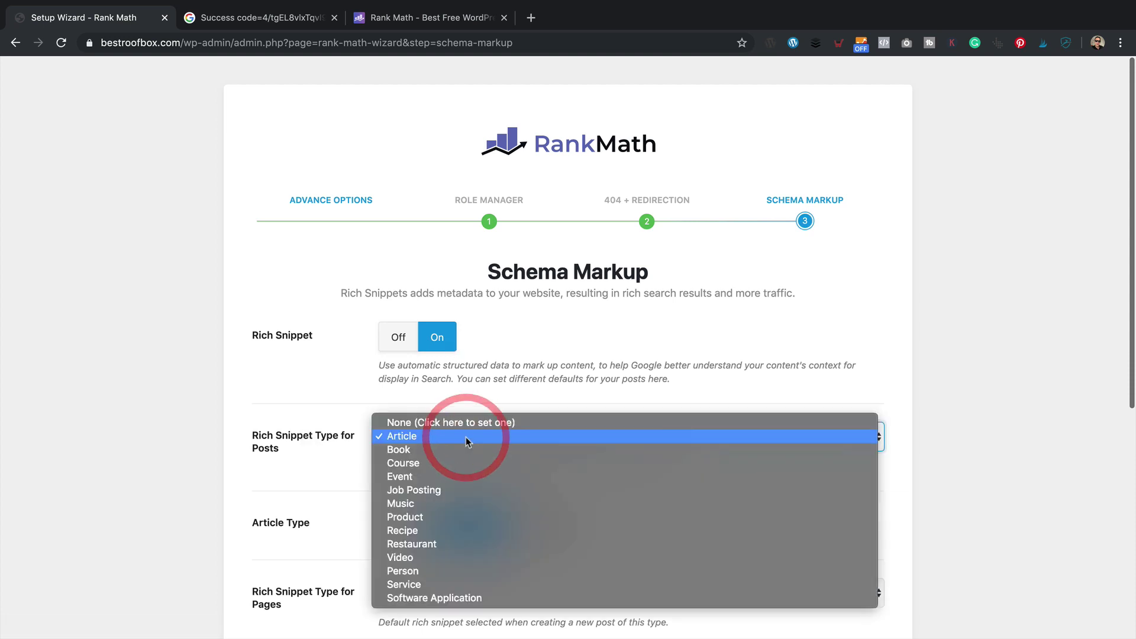
pyautogui.click(556, 379)
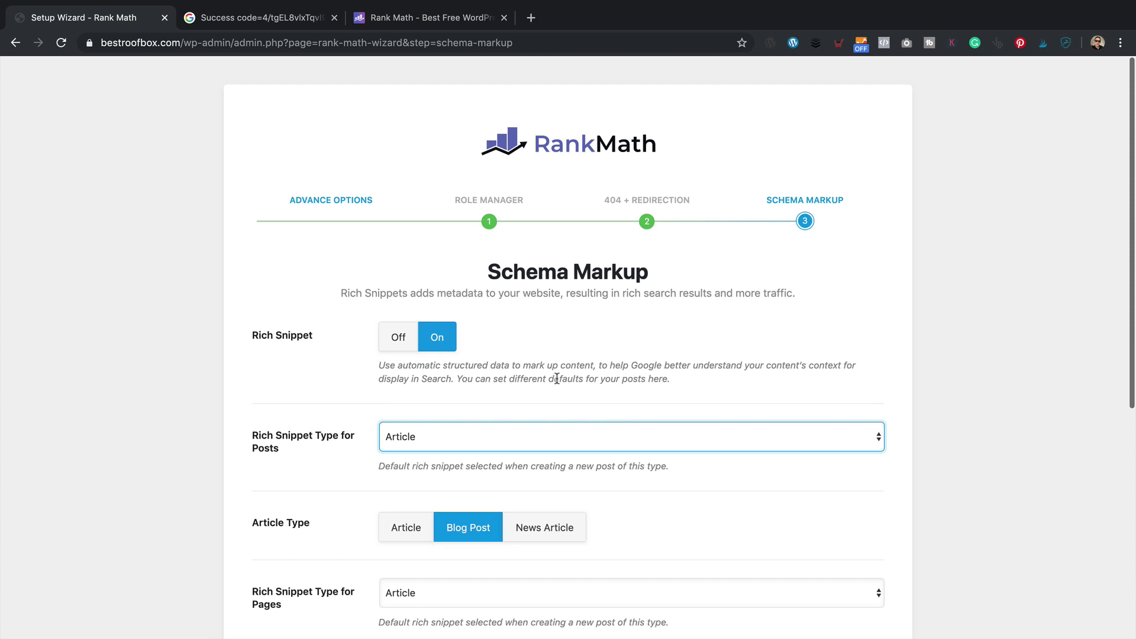
pyautogui.scroll(-3, 557, 379)
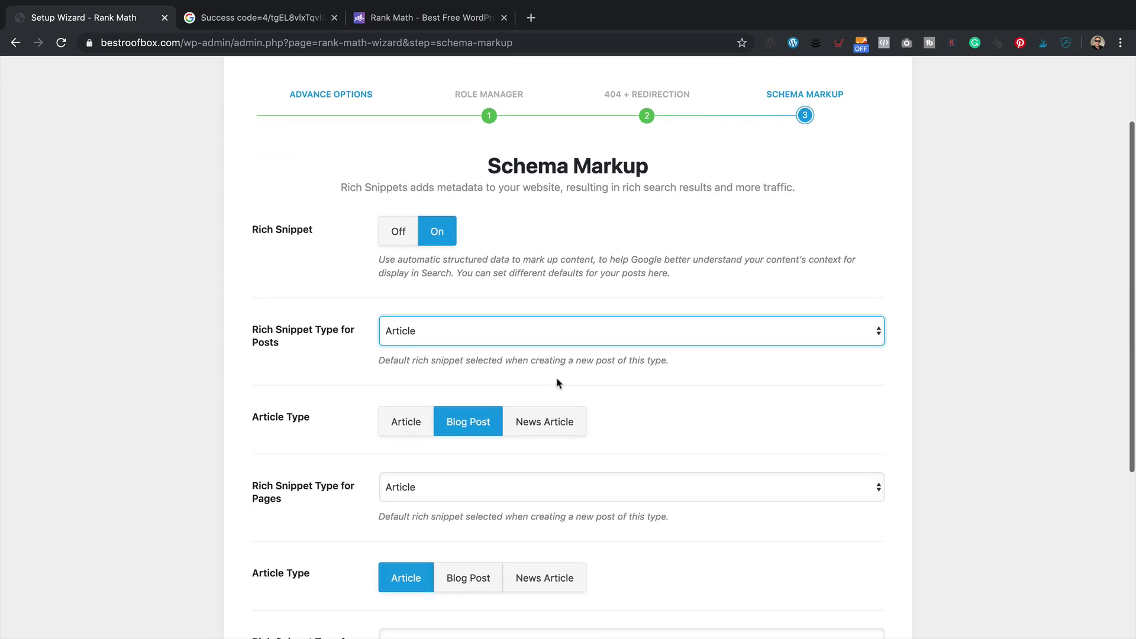
pyautogui.click(392, 425)
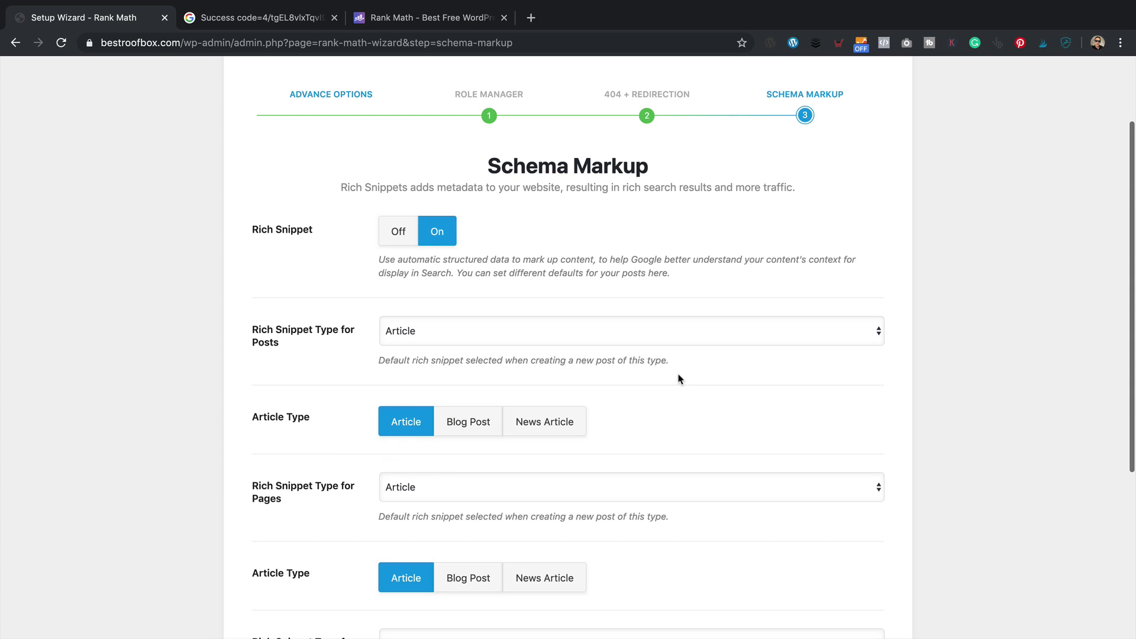
pyautogui.scroll(-2, 645, 375)
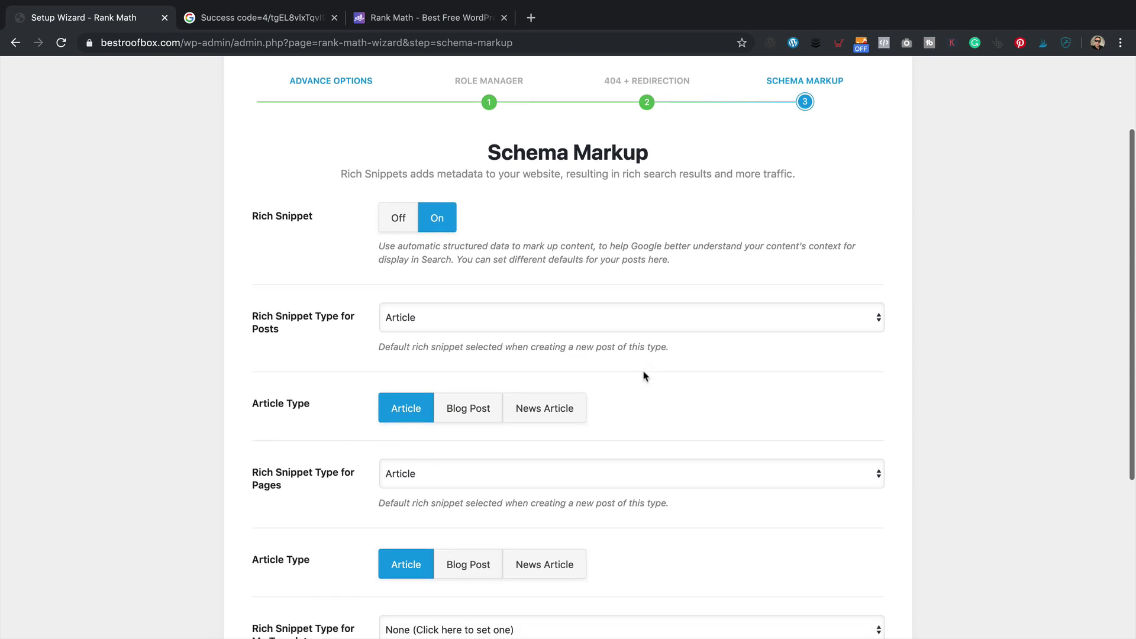
pyautogui.scroll(-1, 645, 377)
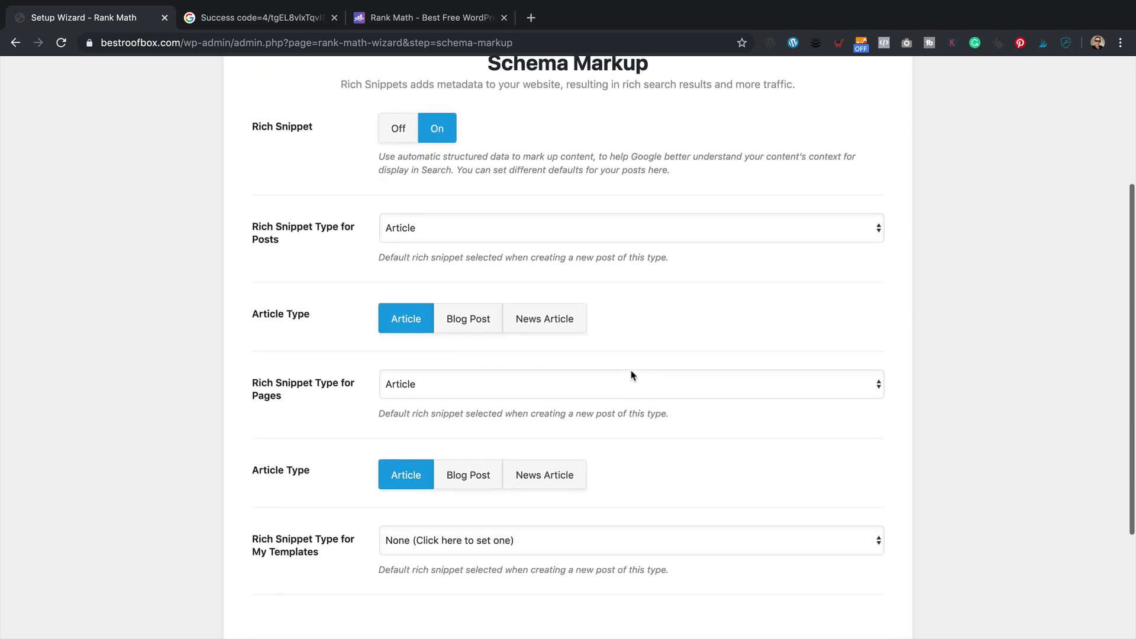
pyautogui.click(417, 385)
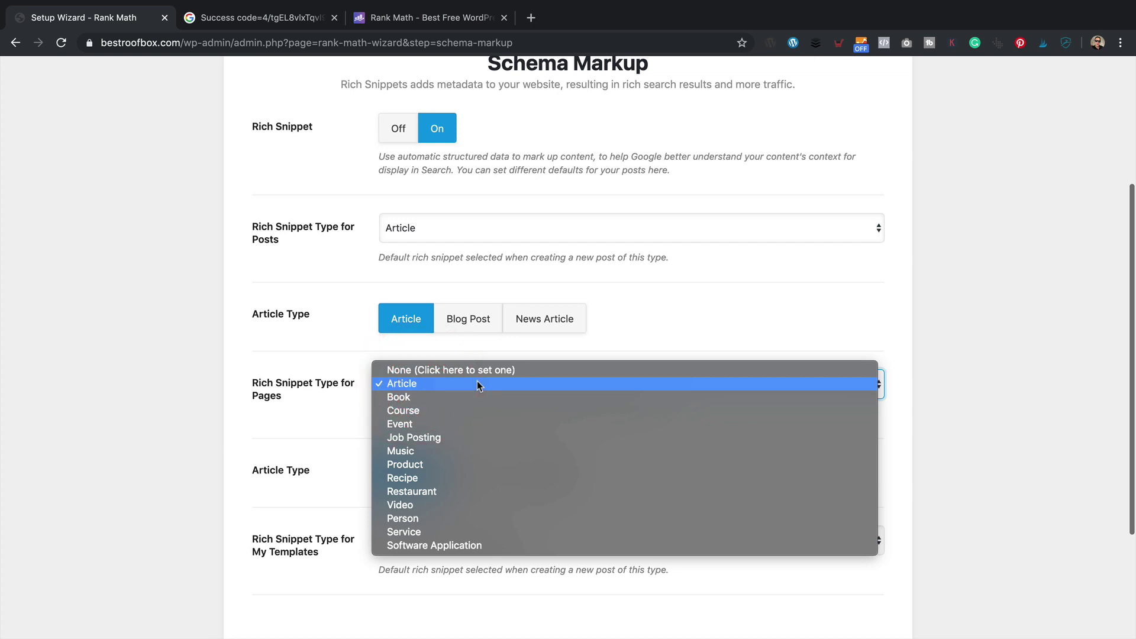
pyautogui.click(305, 390)
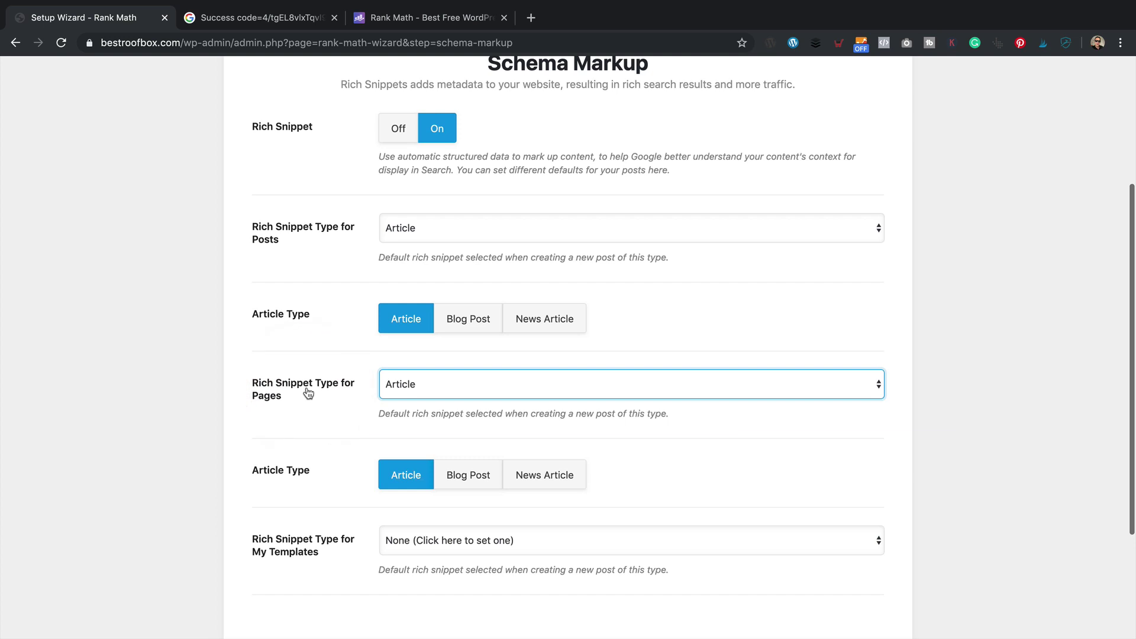
pyautogui.scroll(-2, 406, 392)
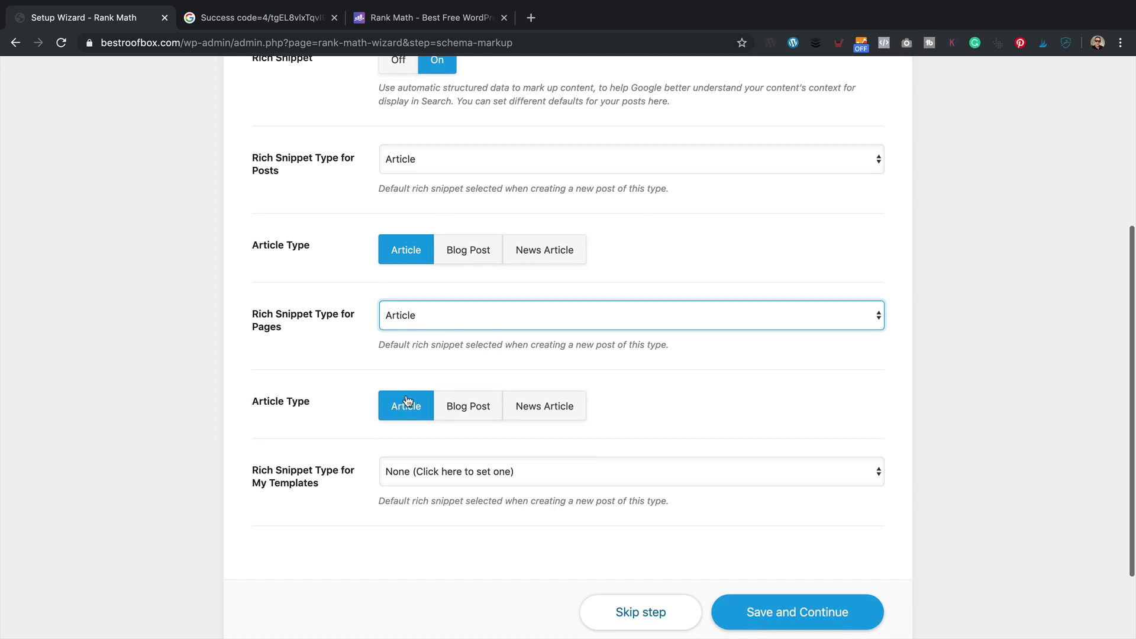
pyautogui.scroll(-3, 651, 474)
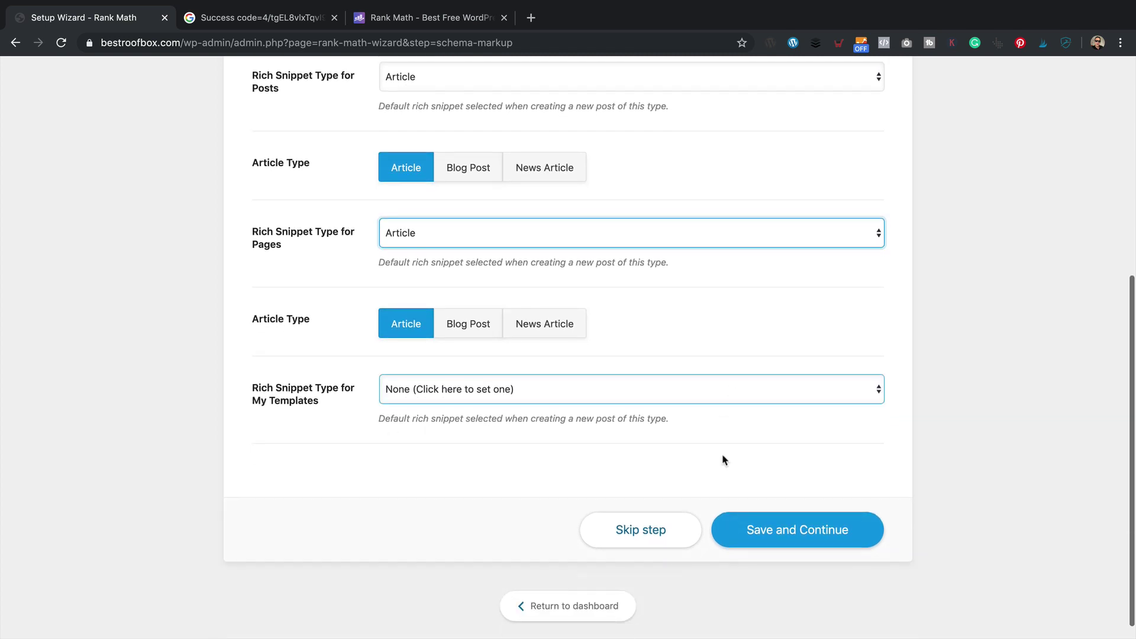
pyautogui.click(794, 534)
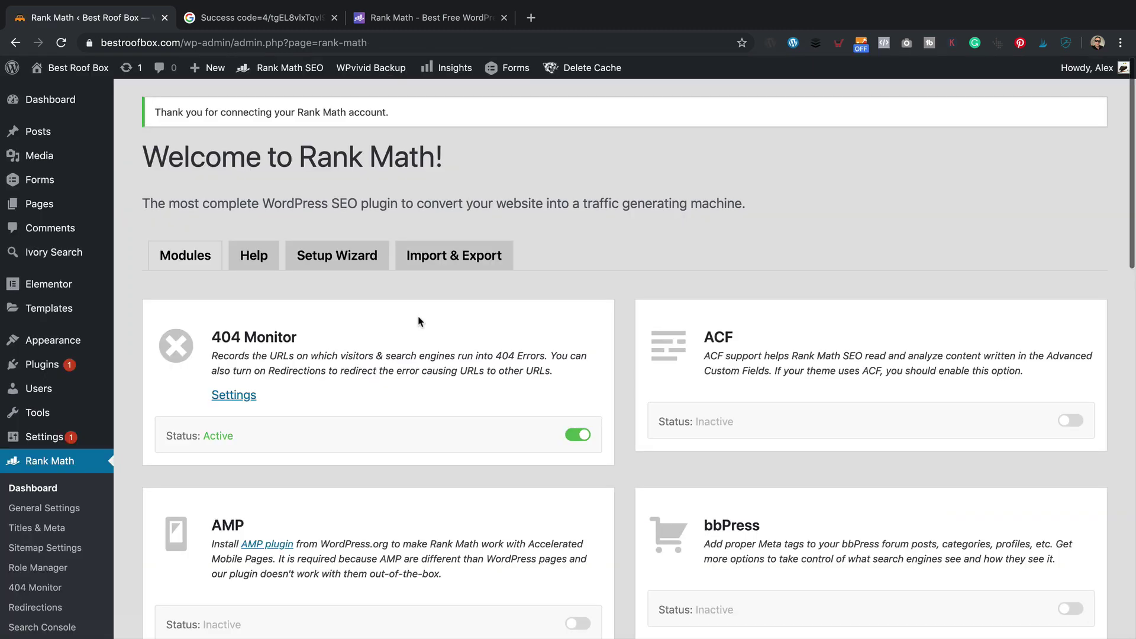
pyautogui.scroll(-3, 418, 322)
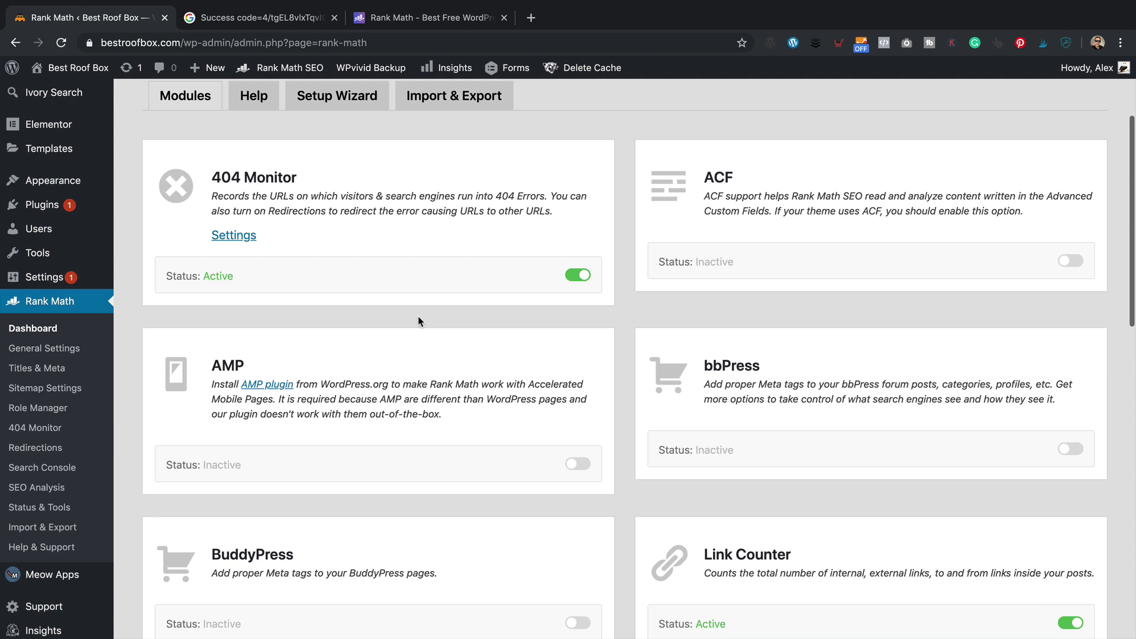
pyautogui.scroll(-5, 417, 318)
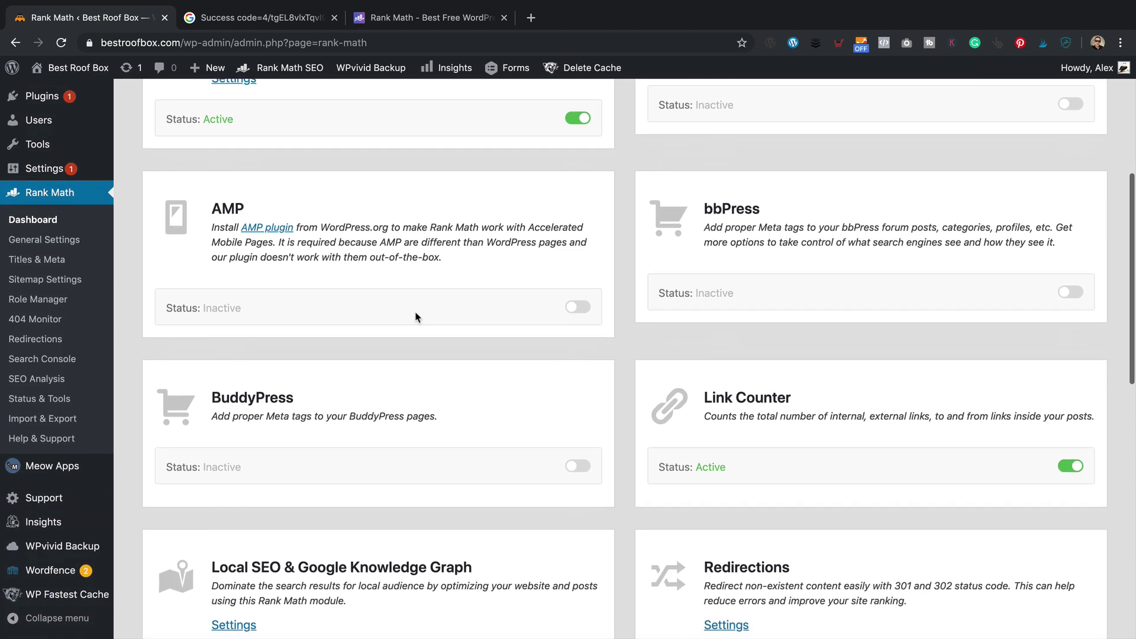
pyautogui.scroll(-4, 416, 317)
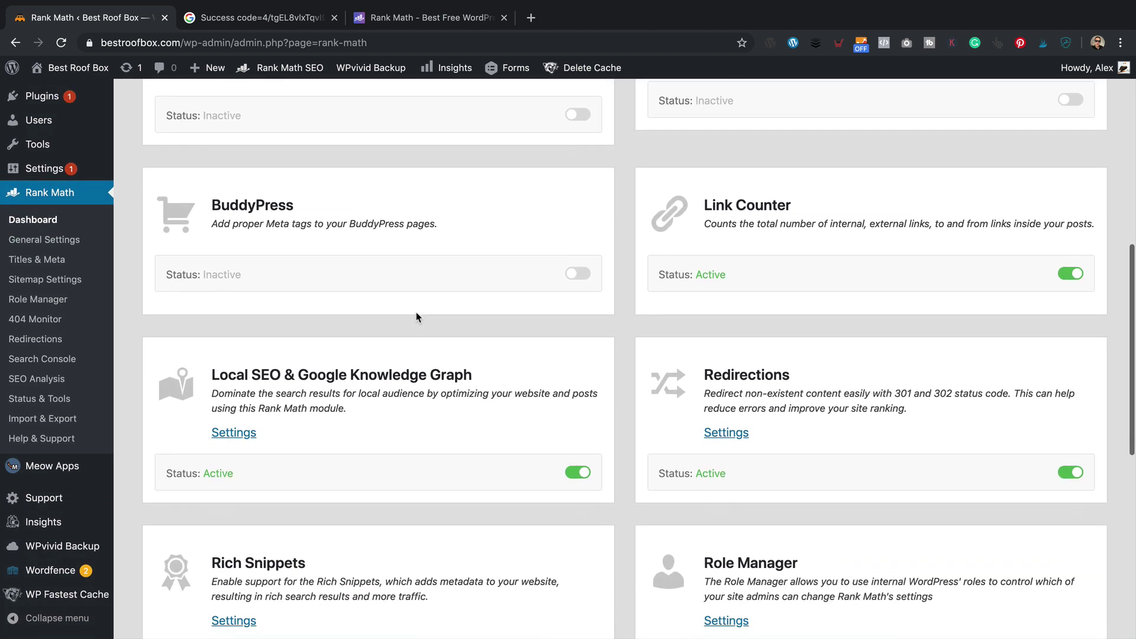
pyautogui.scroll(-3, 416, 318)
pyautogui.scroll(8, 420, 317)
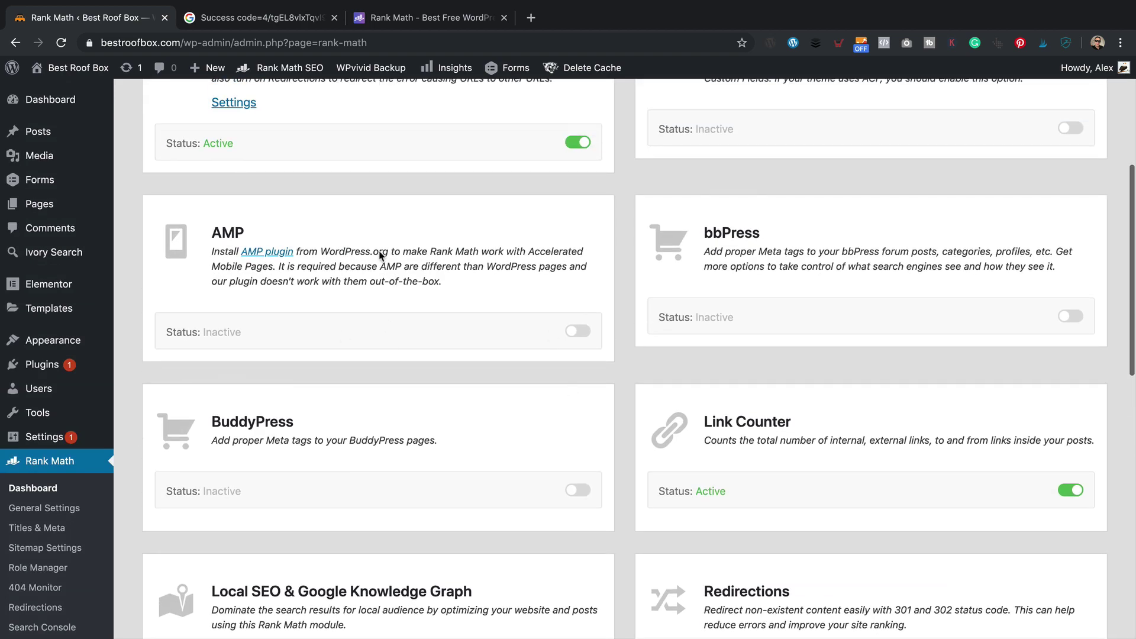
pyautogui.scroll(1, 820, 253)
pyautogui.scroll(2, 820, 253)
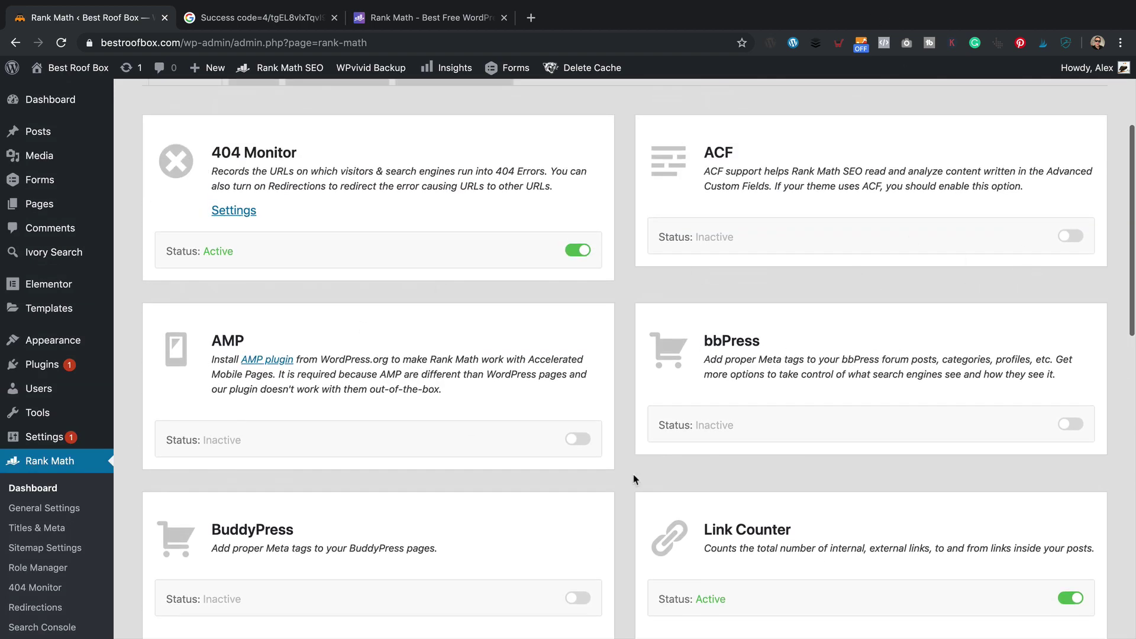
pyautogui.scroll(-12, 634, 474)
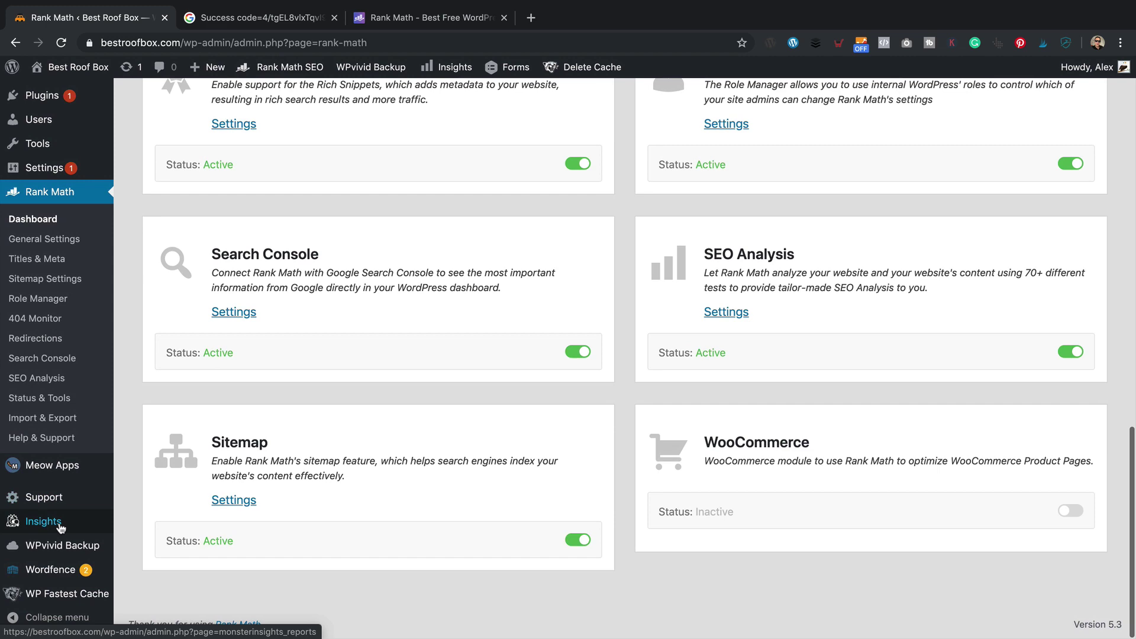
# - Check the Installed Plugins list to confirm Yoast SEO is now inactive
pyautogui.moveTo(64, 122)
pyautogui.moveTo(53, 96)
pyautogui.click(136, 96)
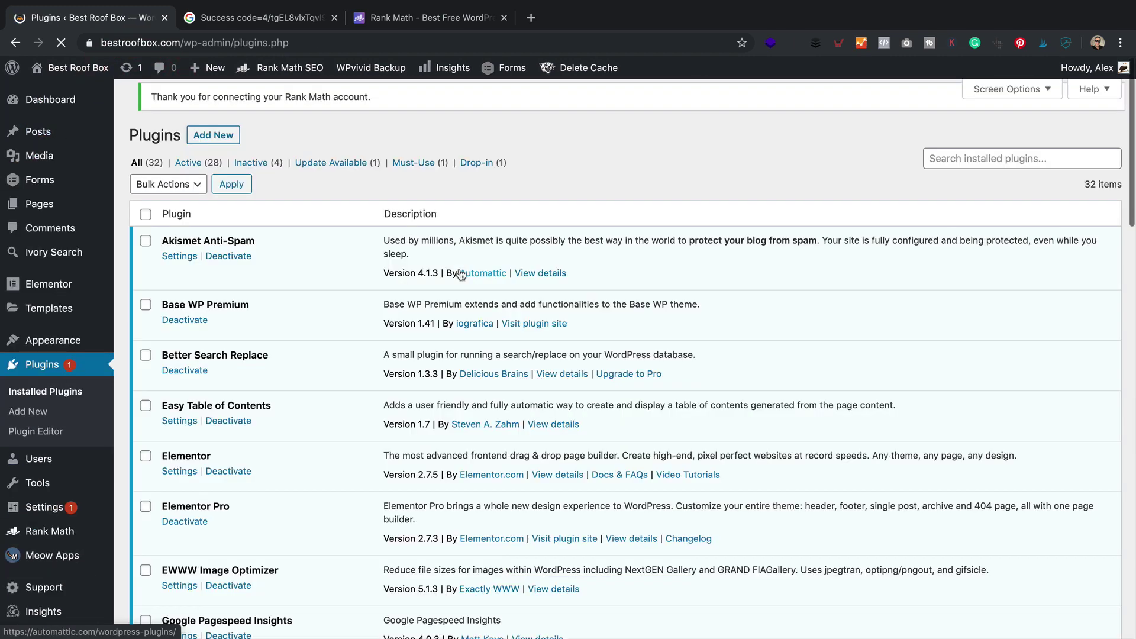
pyautogui.scroll(-15, 408, 273)
pyautogui.scroll(-9, 400, 272)
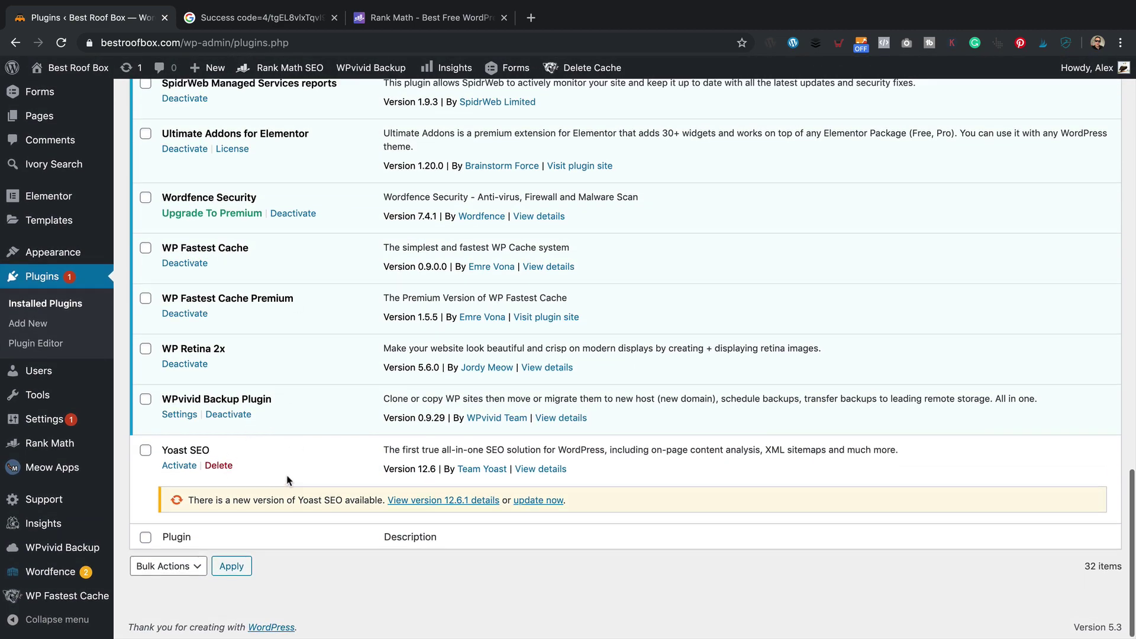
pyautogui.scroll(8, 287, 478)
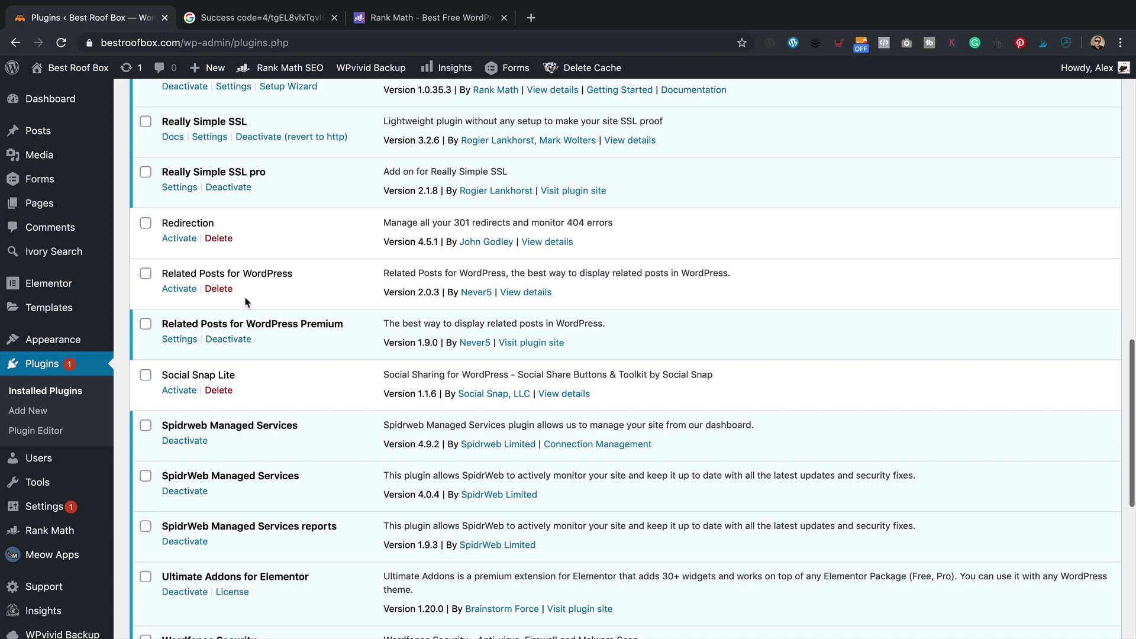
# - Open Rank Math's Sitemap Settings and check that the post sitemap lists 60 URLs
pyautogui.click(298, 66)
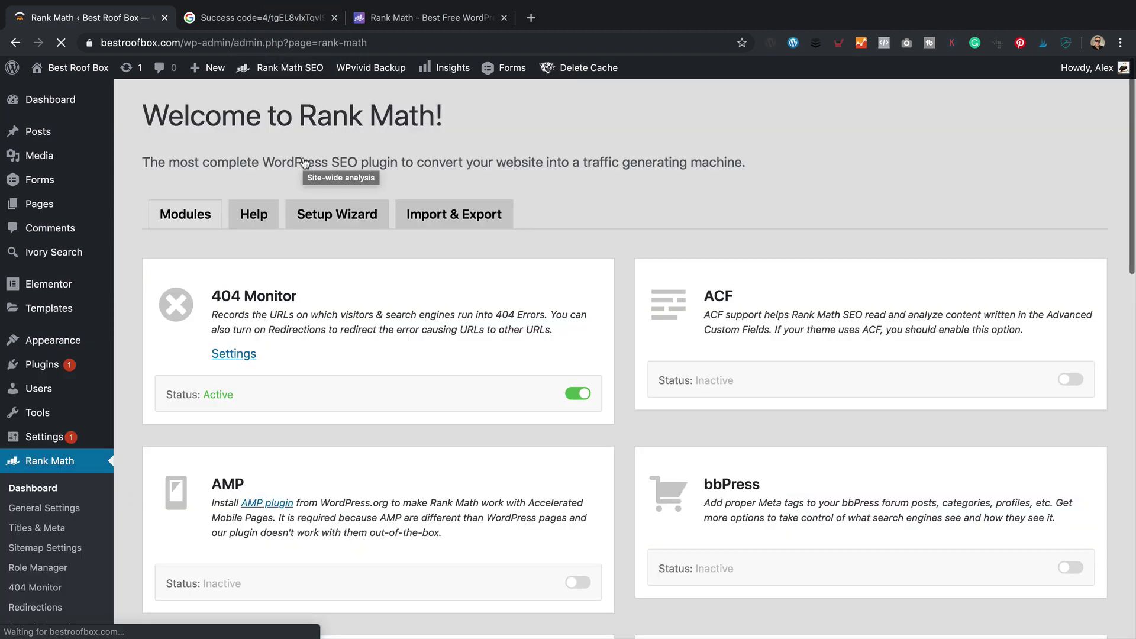
pyautogui.scroll(-5, 424, 246)
pyautogui.scroll(-10, 425, 246)
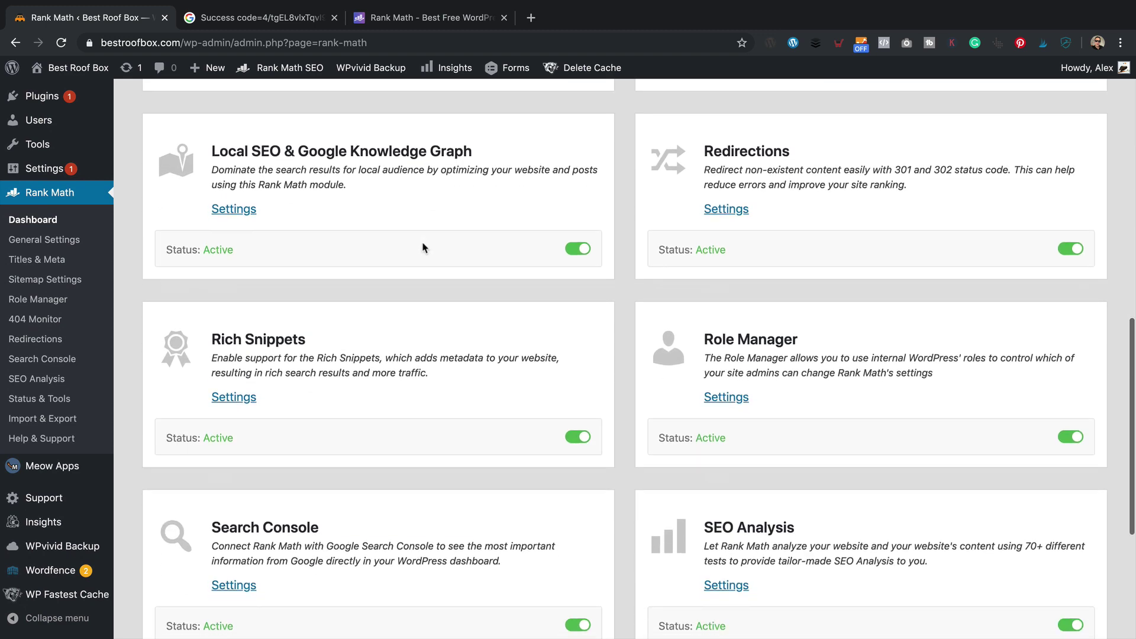
pyautogui.scroll(-2, 425, 246)
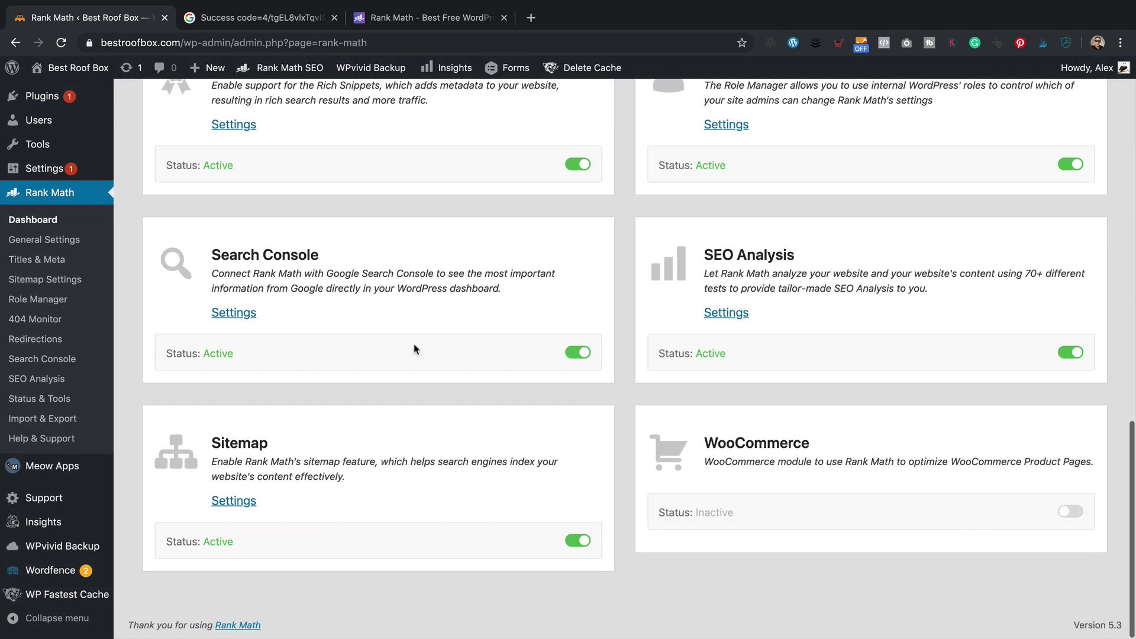
pyautogui.click(229, 501)
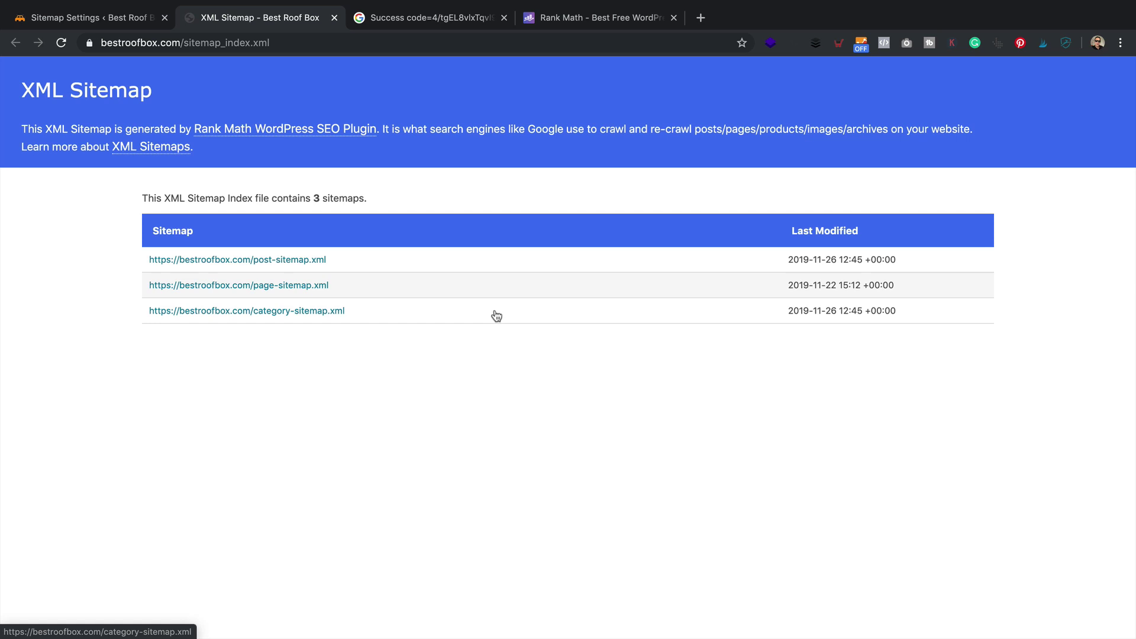
pyautogui.click(294, 259)
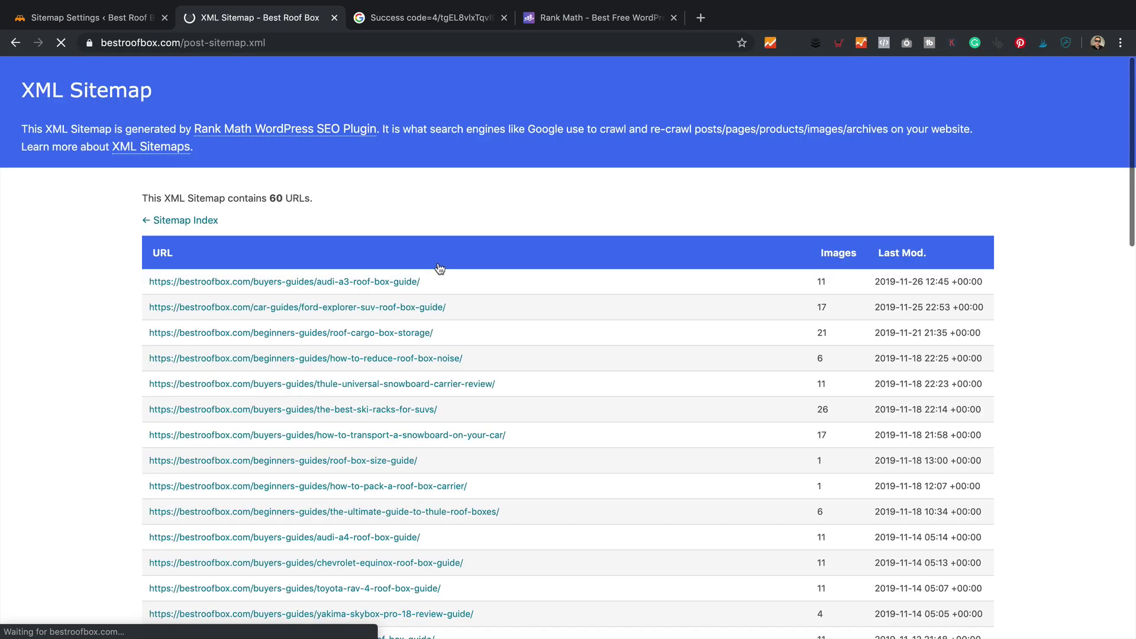
pyautogui.click(68, 18)
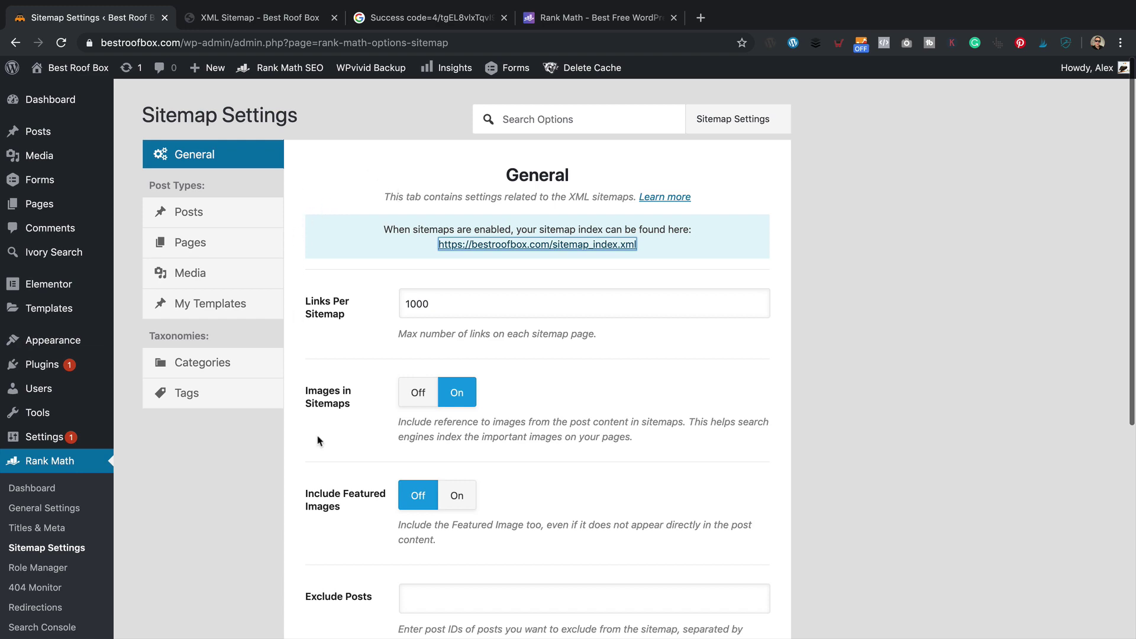
# - Review the sitemap settings for Posts, Pages, Media, My Templates, Categories and Tags
pyautogui.scroll(-5, 424, 349)
pyautogui.scroll(6, 423, 349)
pyautogui.click(254, 215)
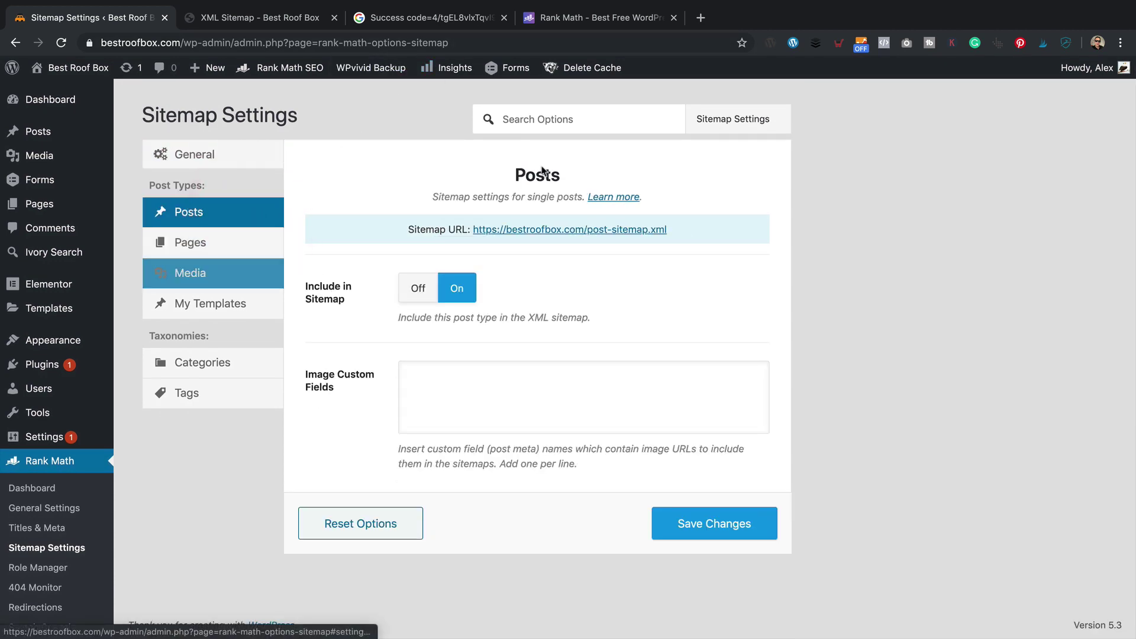
pyautogui.click(261, 245)
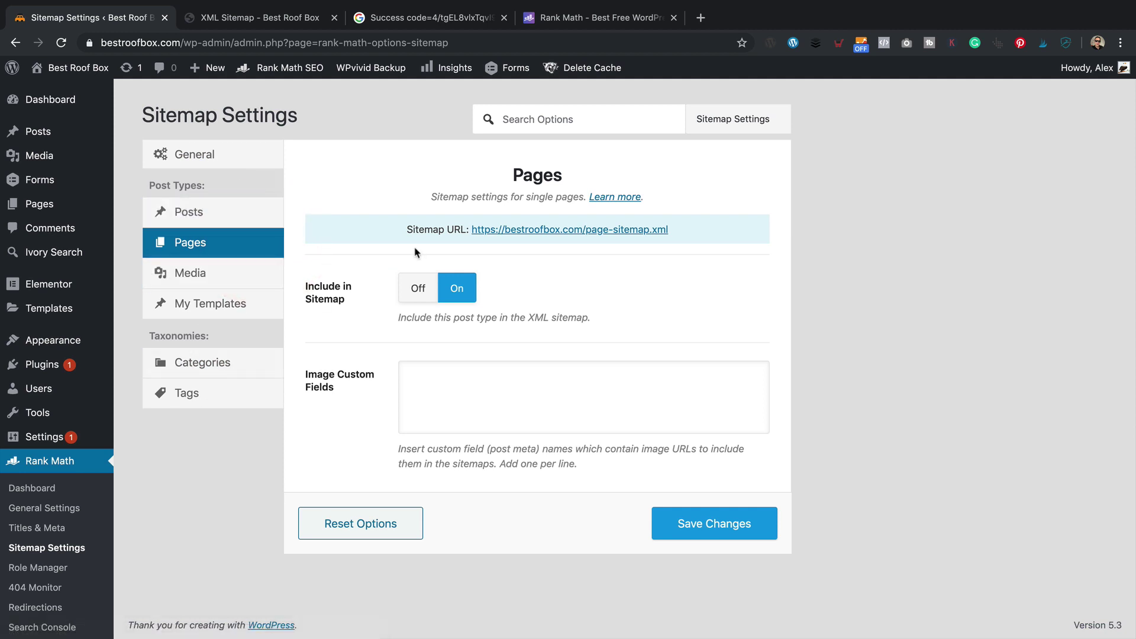
pyautogui.click(242, 279)
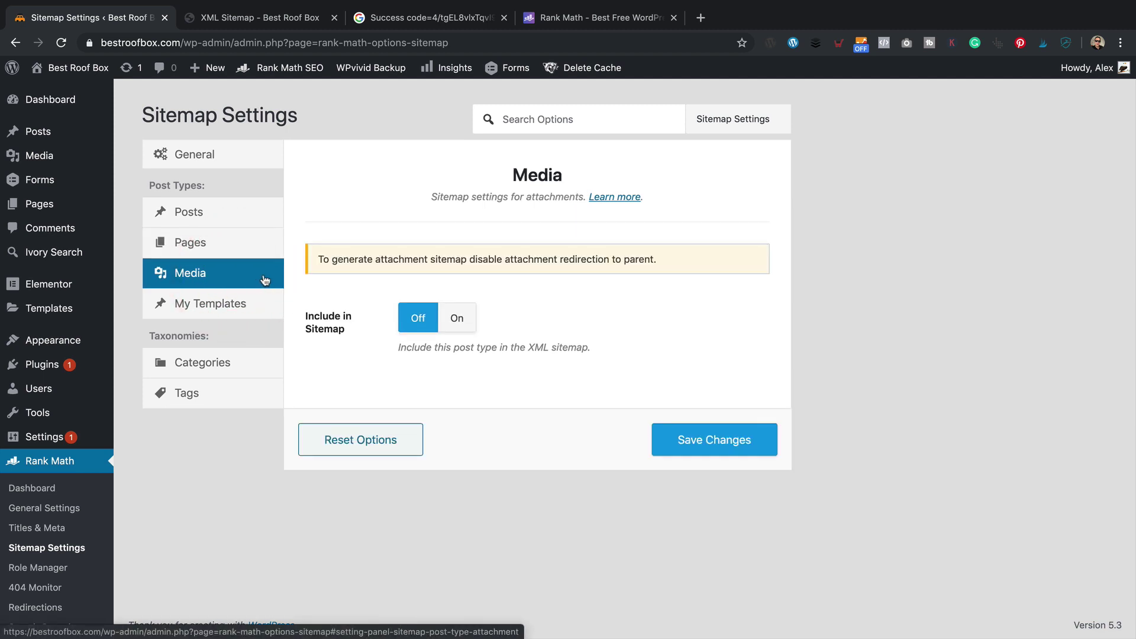
pyautogui.click(237, 309)
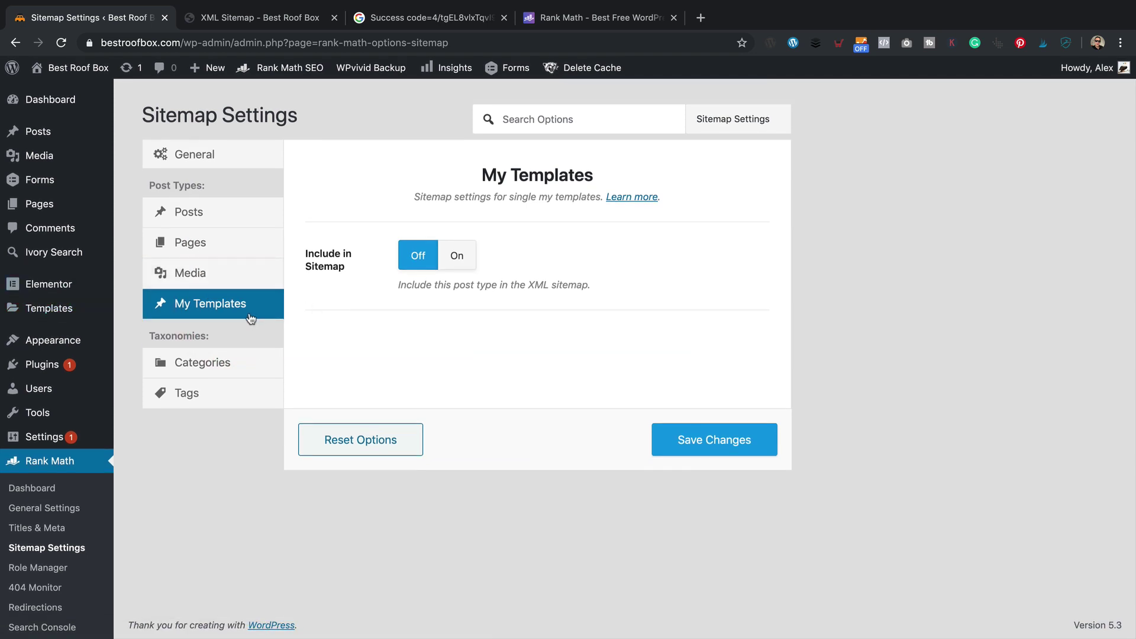
pyautogui.click(248, 359)
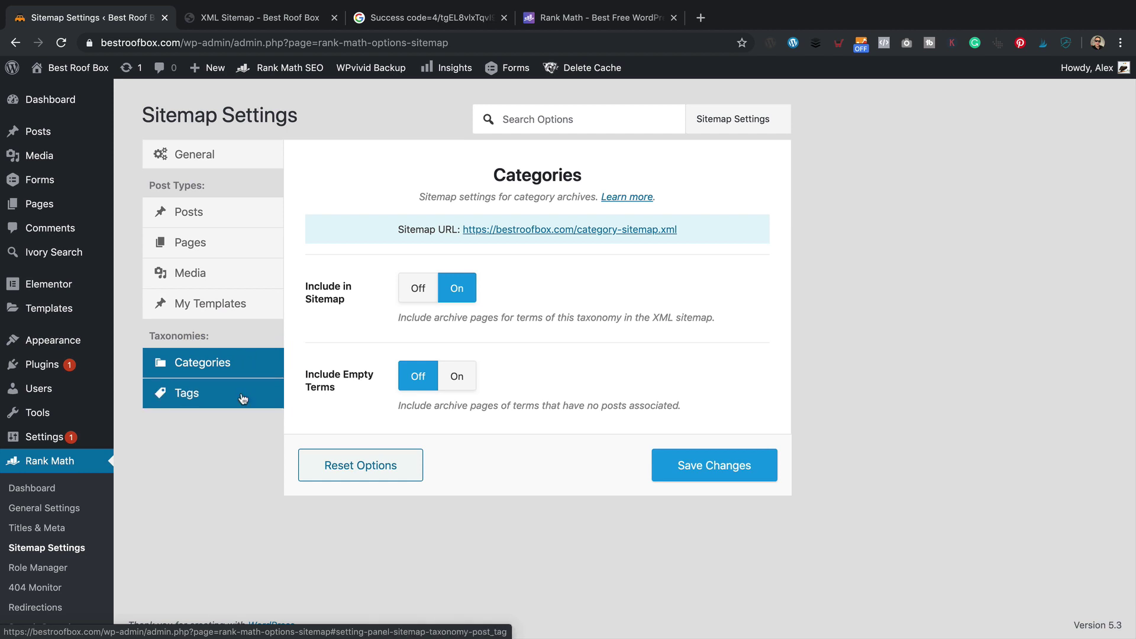
pyautogui.click(246, 392)
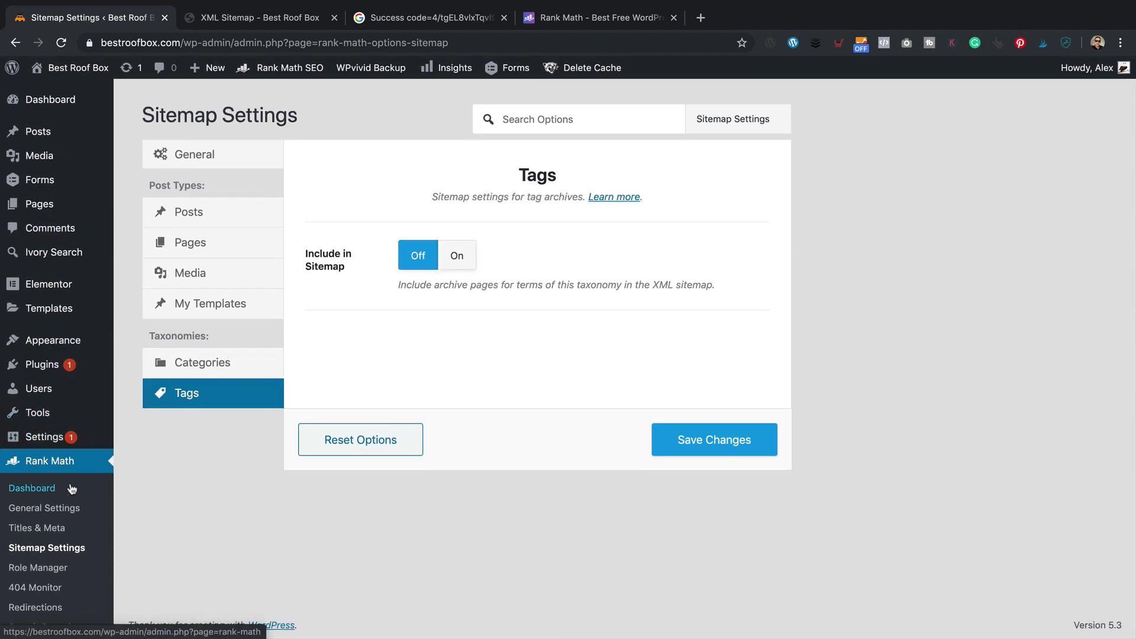
pyautogui.click(59, 608)
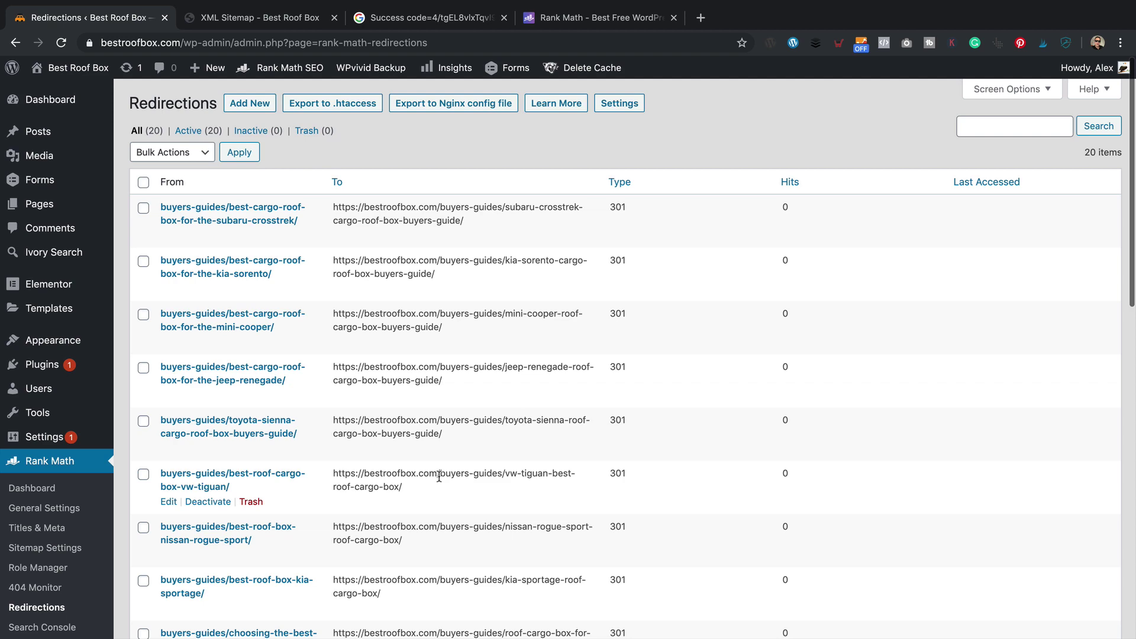
# - Clear the site cache and minified CSS/JS, then visit the live bestroofbox.com homepage
pyautogui.moveTo(598, 68)
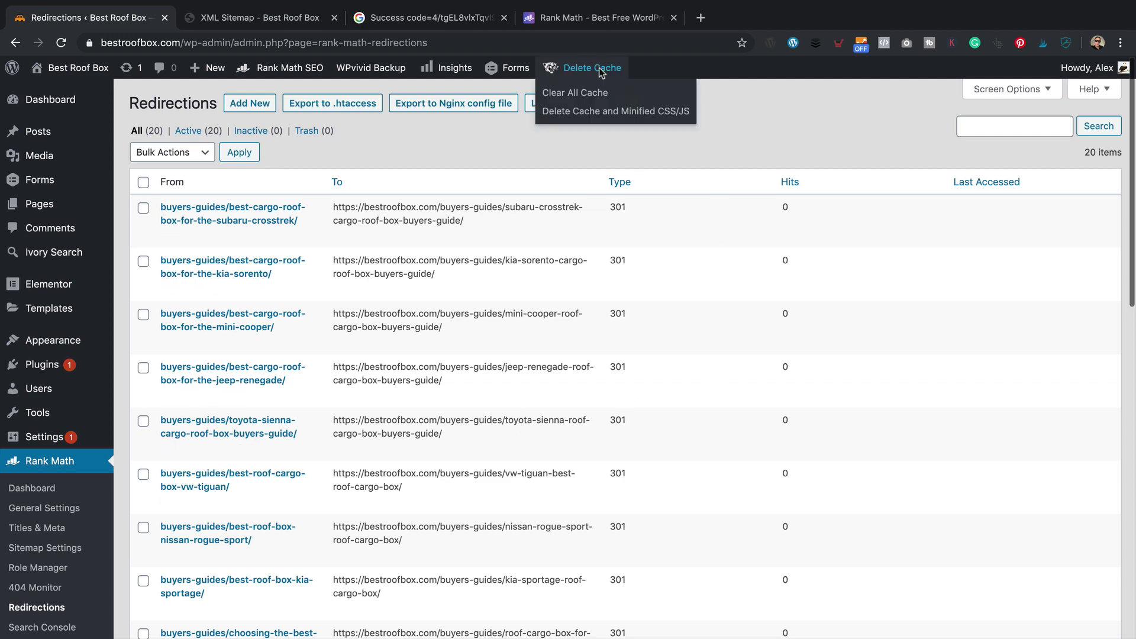
pyautogui.click(590, 112)
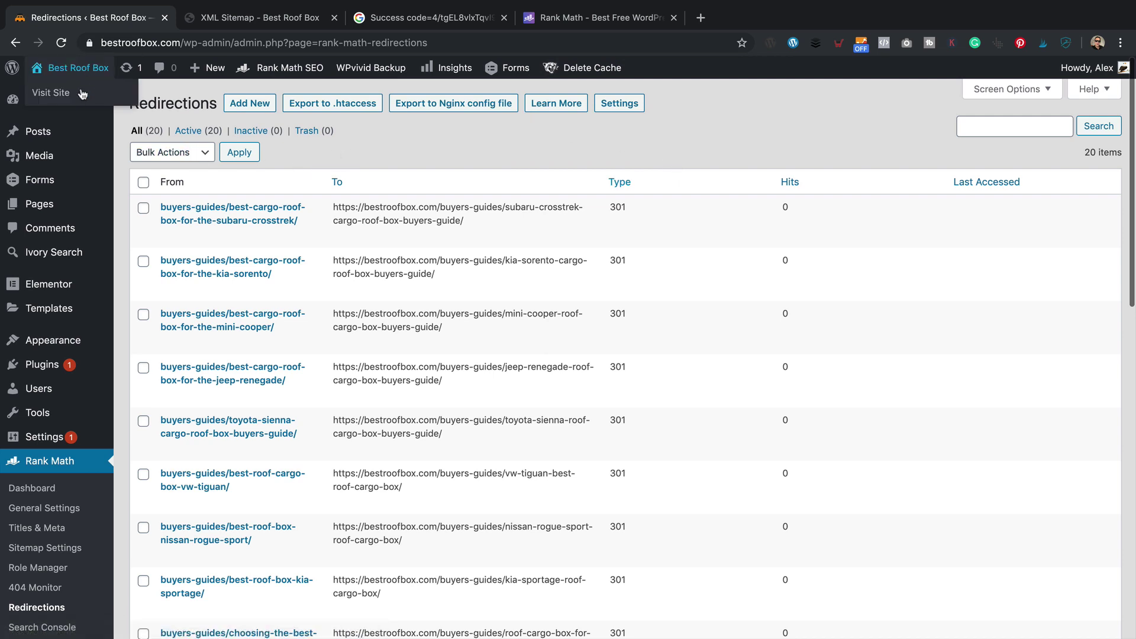
pyautogui.click(77, 93)
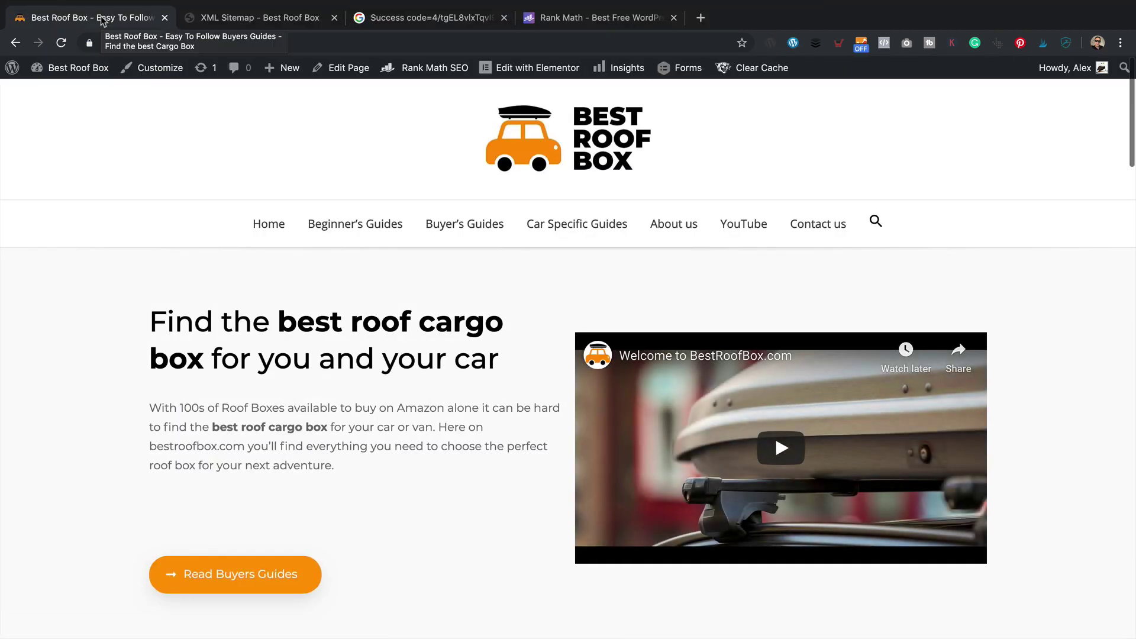
# - Open the Ford Explorer SUV Roof Box Guide from the homepage's latest articles
pyautogui.scroll(-8, 325, 447)
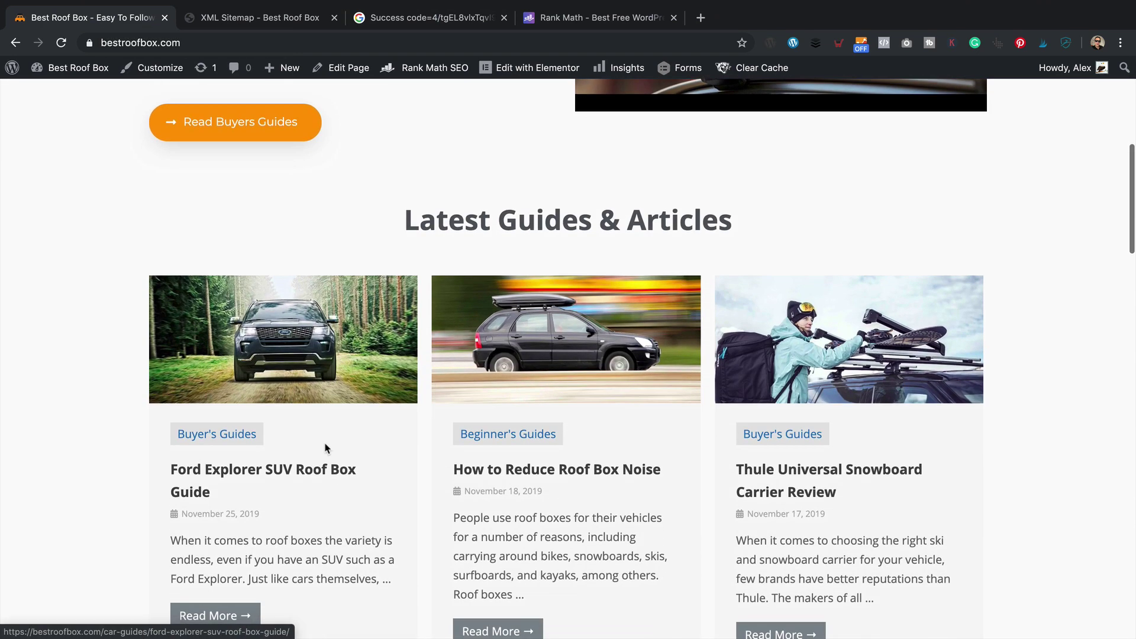
pyautogui.click(322, 470)
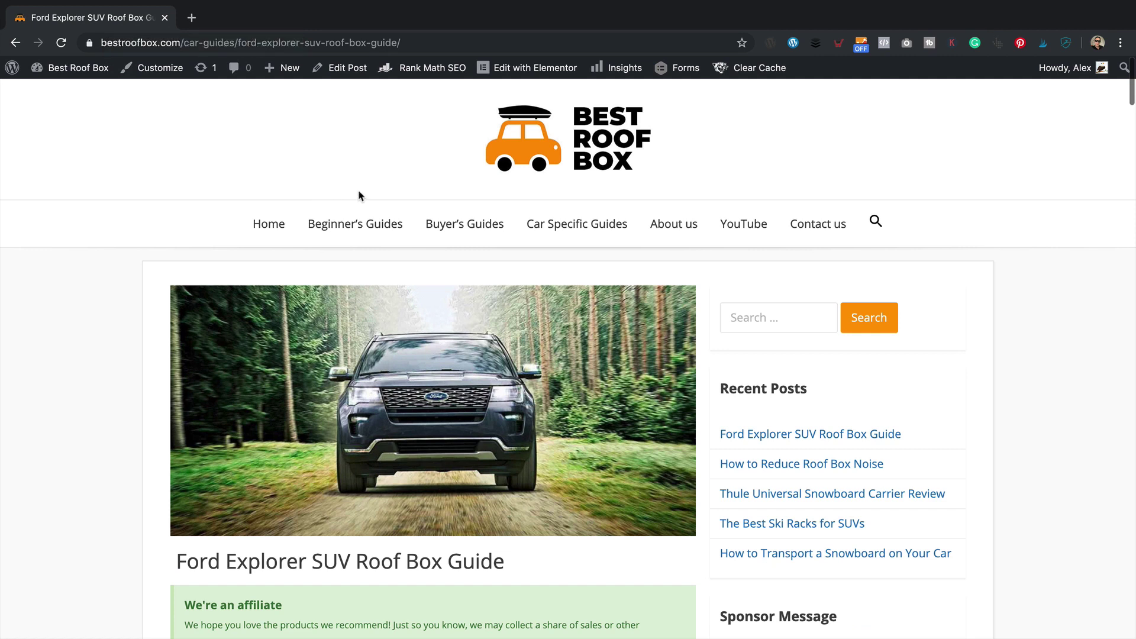
# - Edit the post and bring its Rank Math panel into view: no focus keyword, score 34/100
pyautogui.click(346, 67)
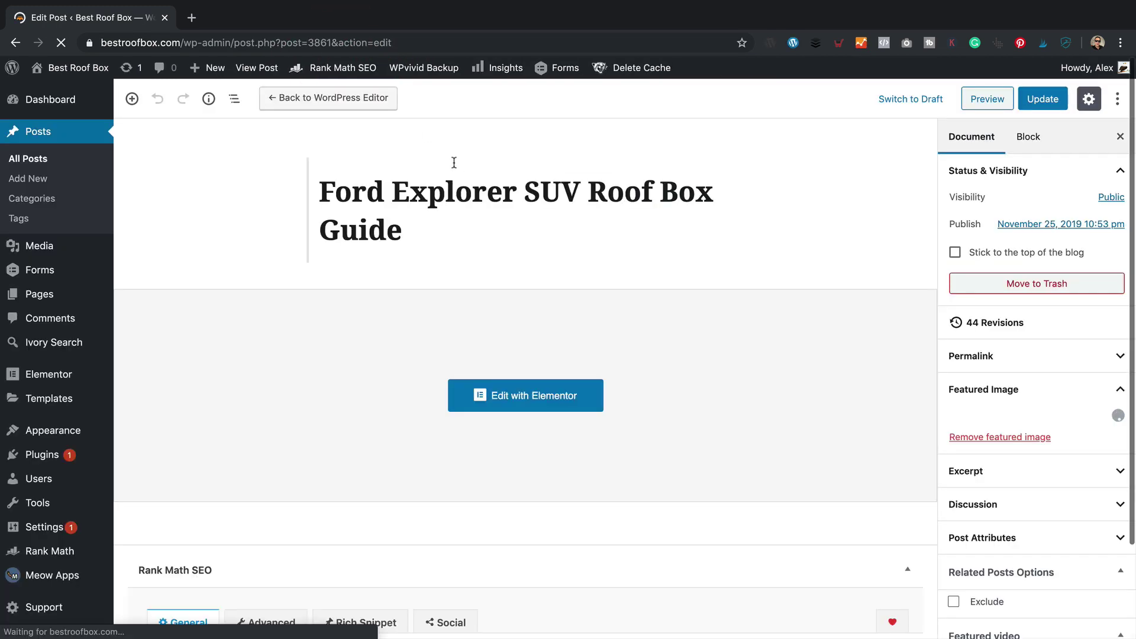
pyautogui.scroll(-2, 454, 162)
pyautogui.scroll(-3, 472, 155)
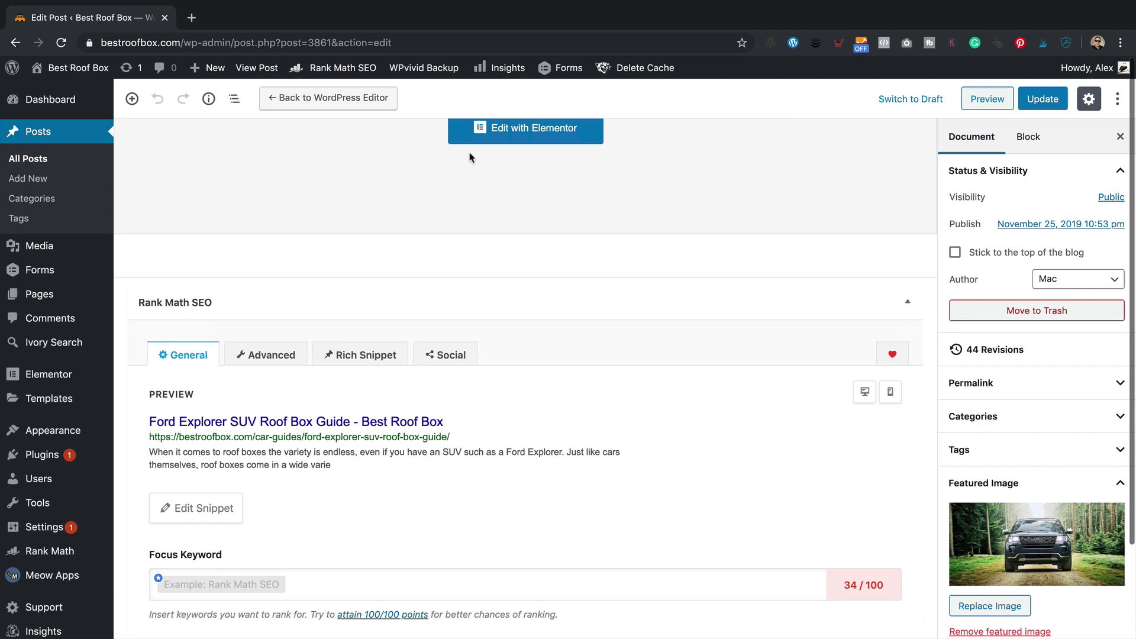
pyautogui.scroll(-2, 471, 158)
pyautogui.scroll(1, 460, 411)
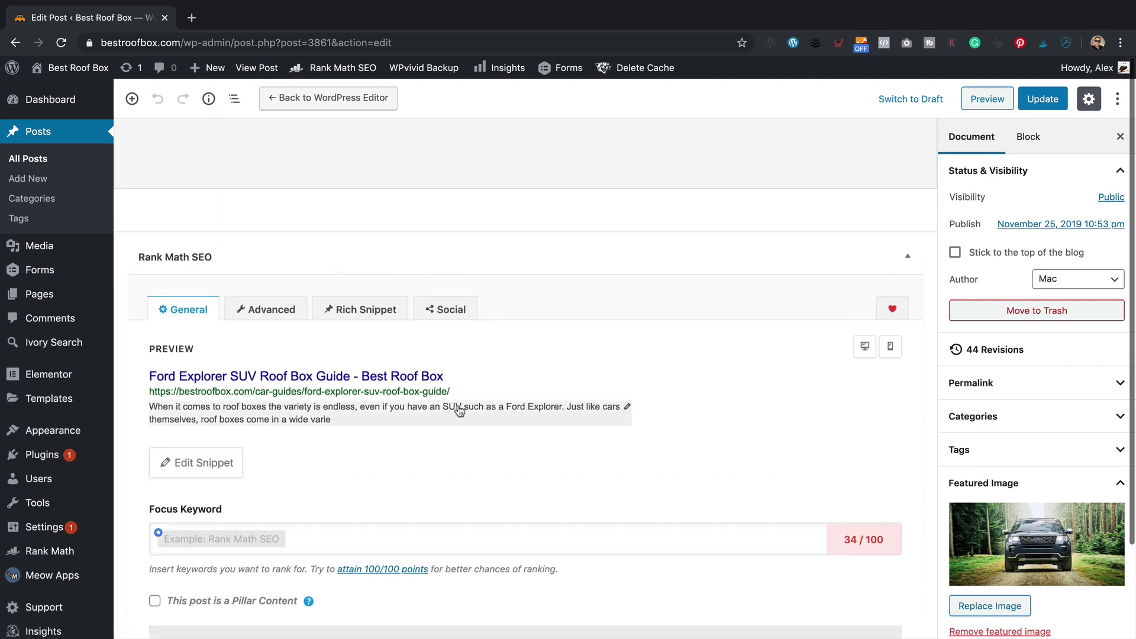
pyautogui.scroll(5, 460, 411)
pyautogui.scroll(-5, 457, 408)
pyautogui.scroll(4, 457, 413)
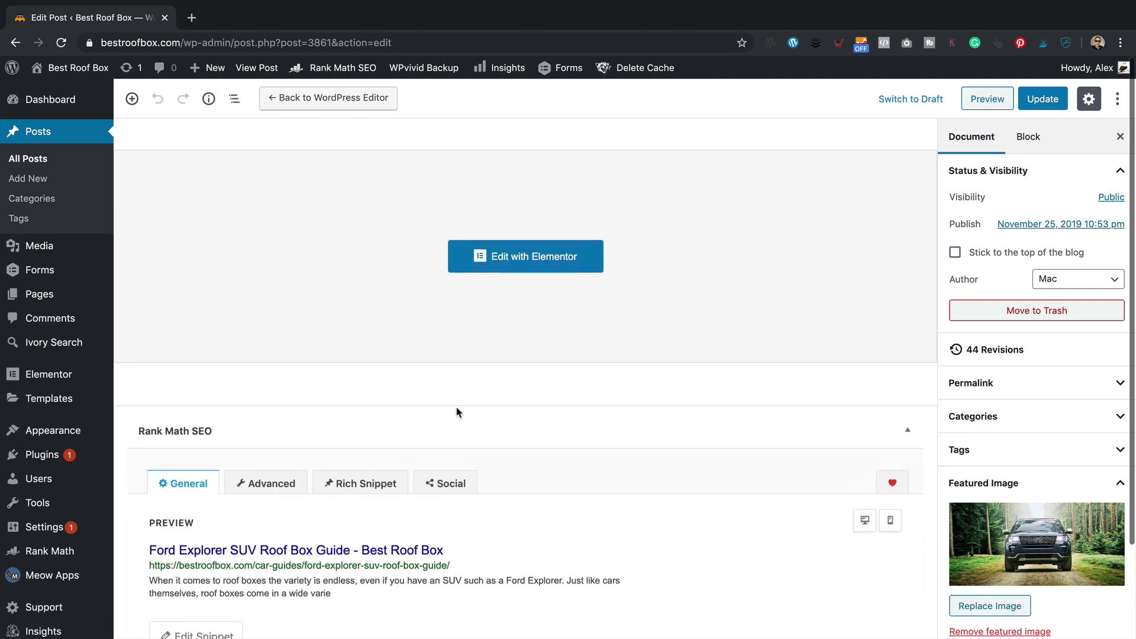
pyautogui.scroll(-1, 456, 413)
pyautogui.scroll(4, 363, 427)
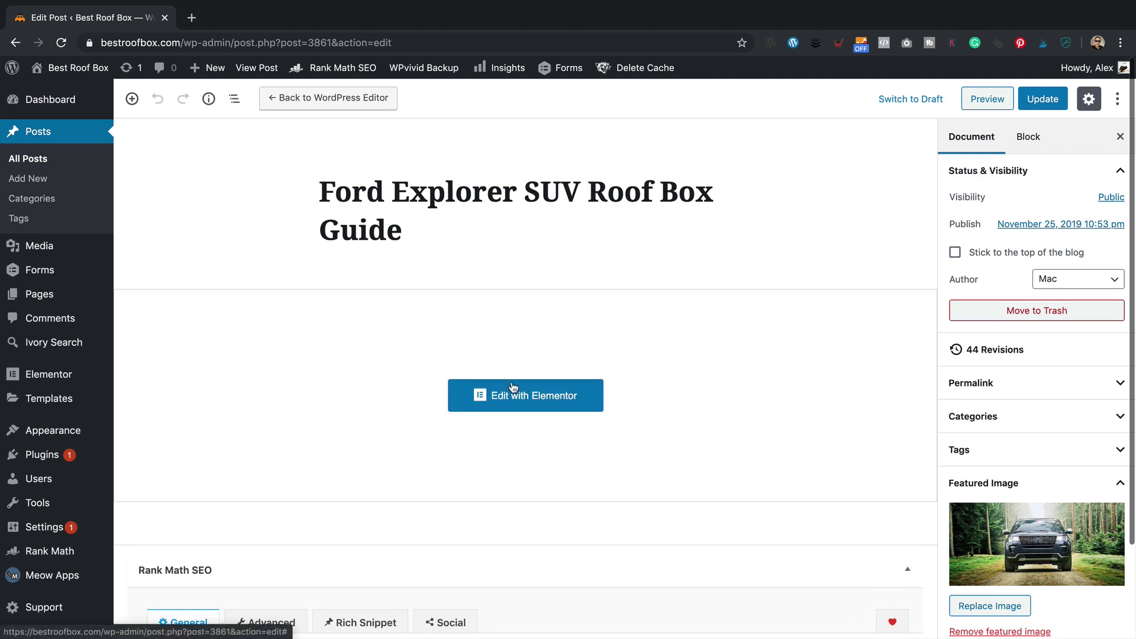
pyautogui.scroll(-1, 560, 469)
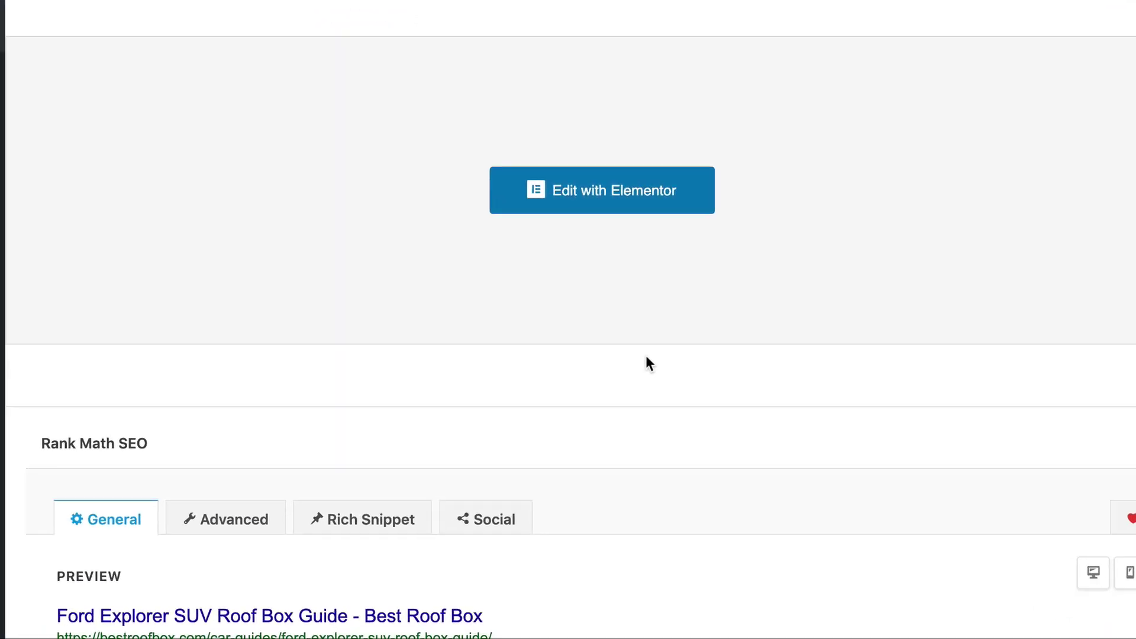
pyautogui.scroll(-1, 563, 452)
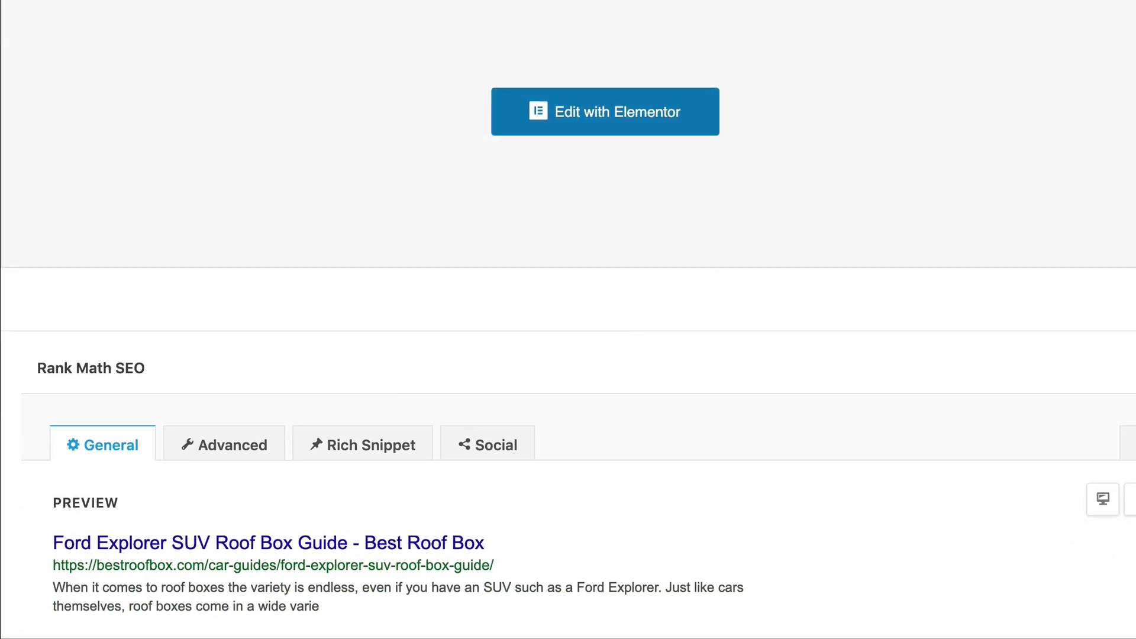
pyautogui.scroll(-5, 650, 157)
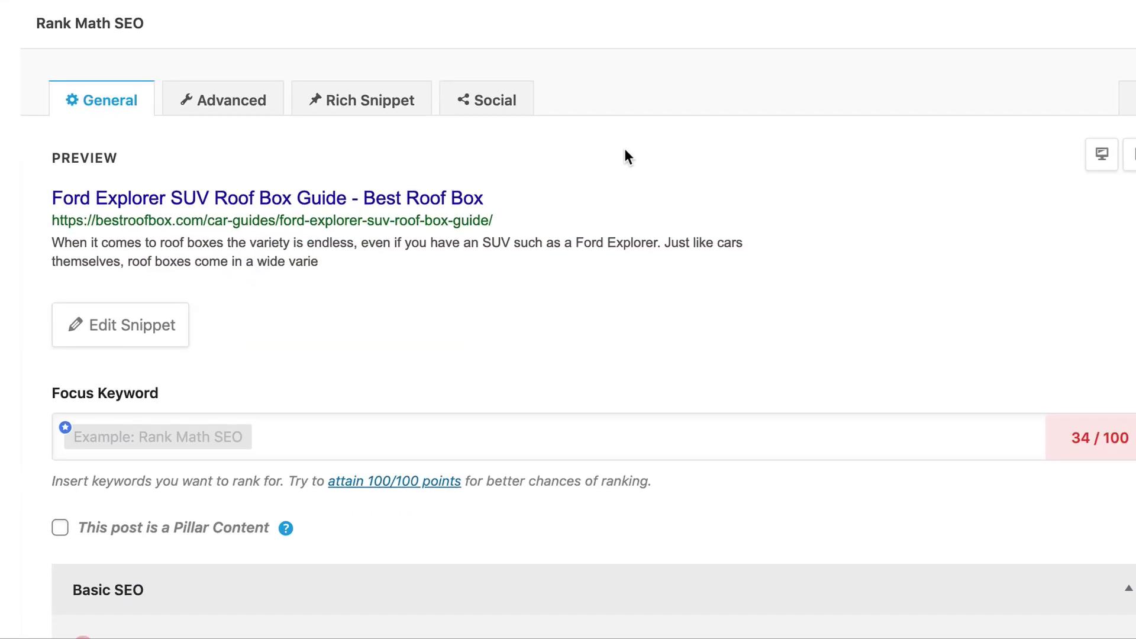
pyautogui.scroll(-1, 515, 153)
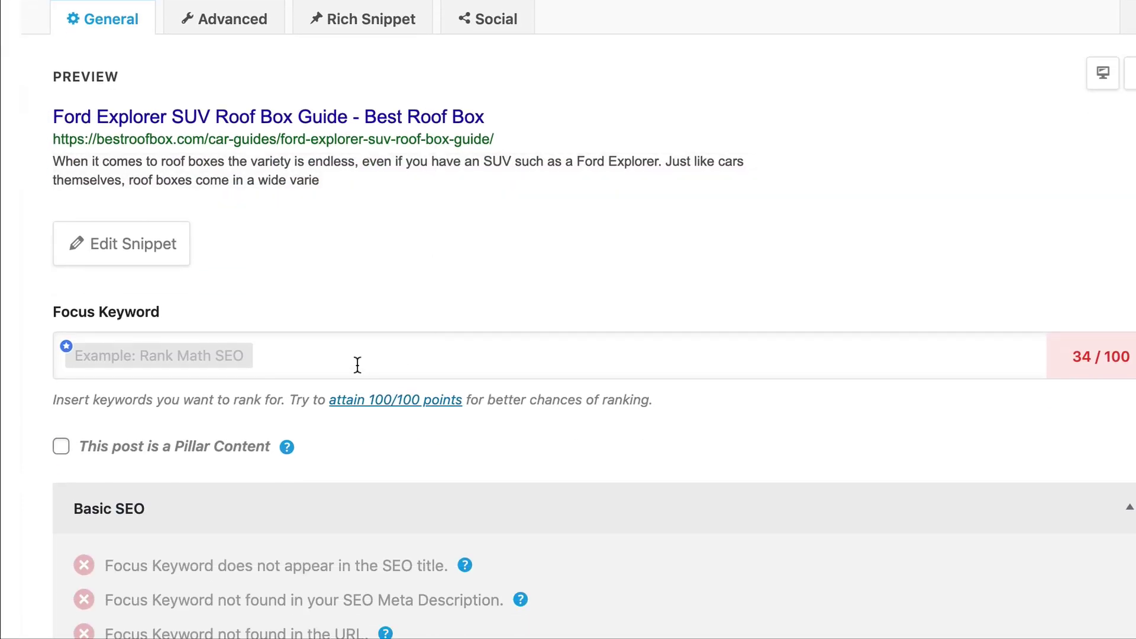
# - Add focus keywords 'ford explorer suv roof box', 'ford explorer roof box' and 'ford explorer roof cargo box'
pyautogui.click(357, 365)
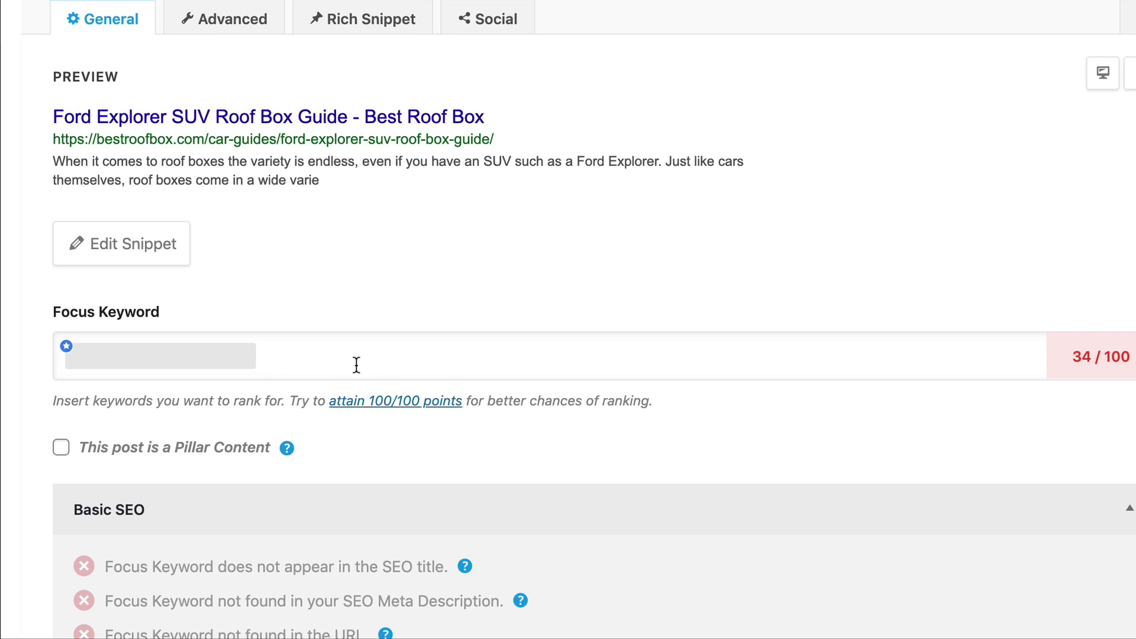
pyautogui.write('ford explore')
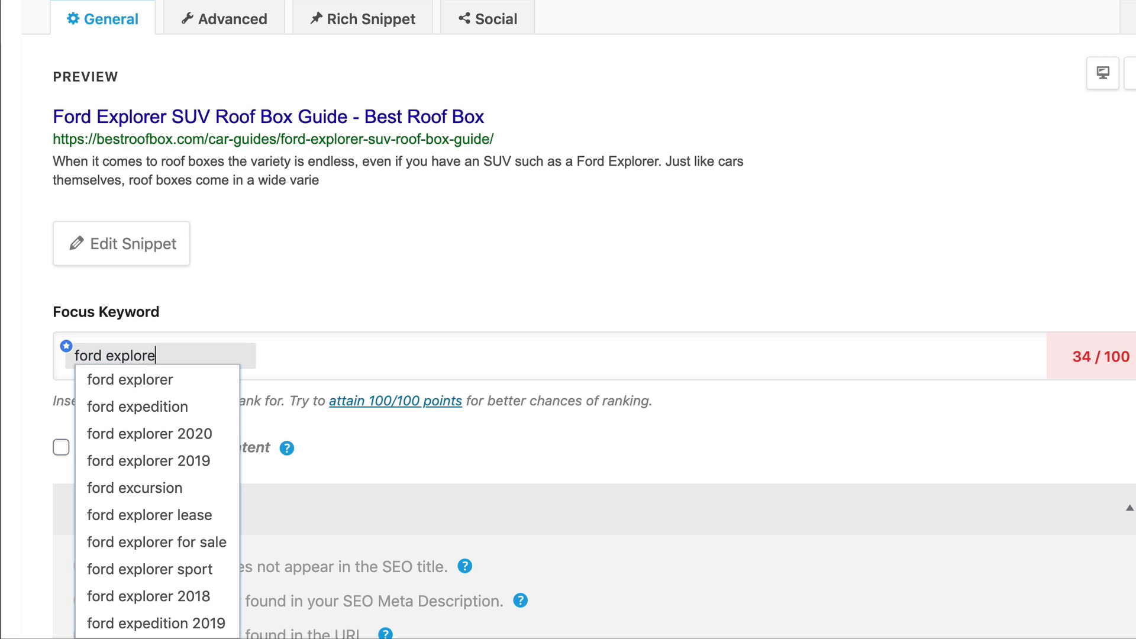
pyautogui.write('r ')
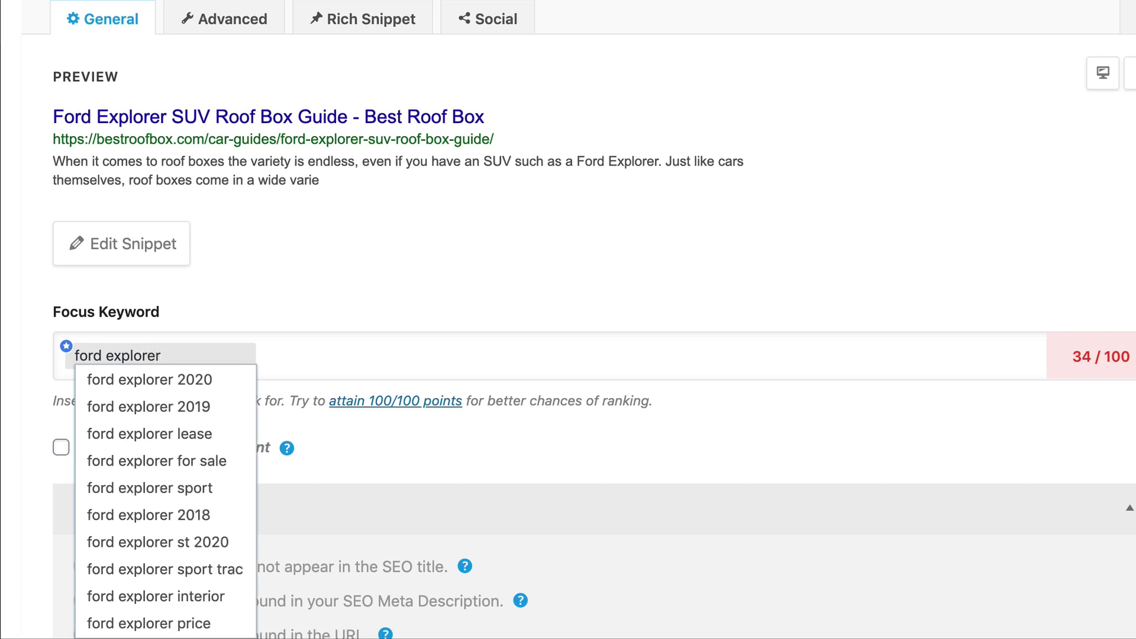
pyautogui.write('suv roof box')
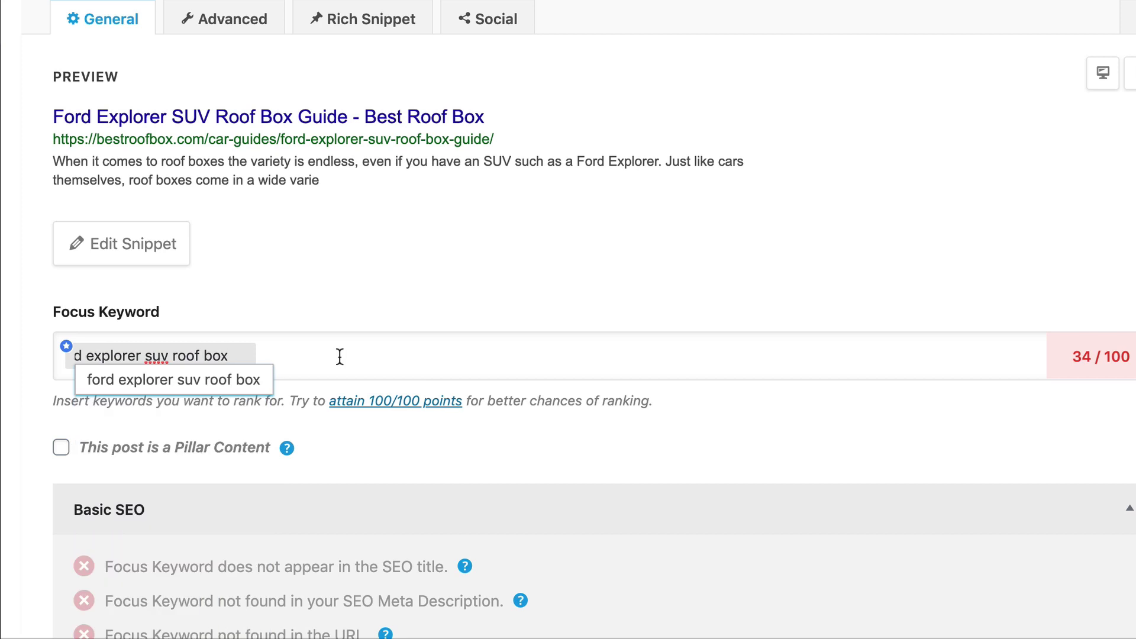
pyautogui.click(253, 385)
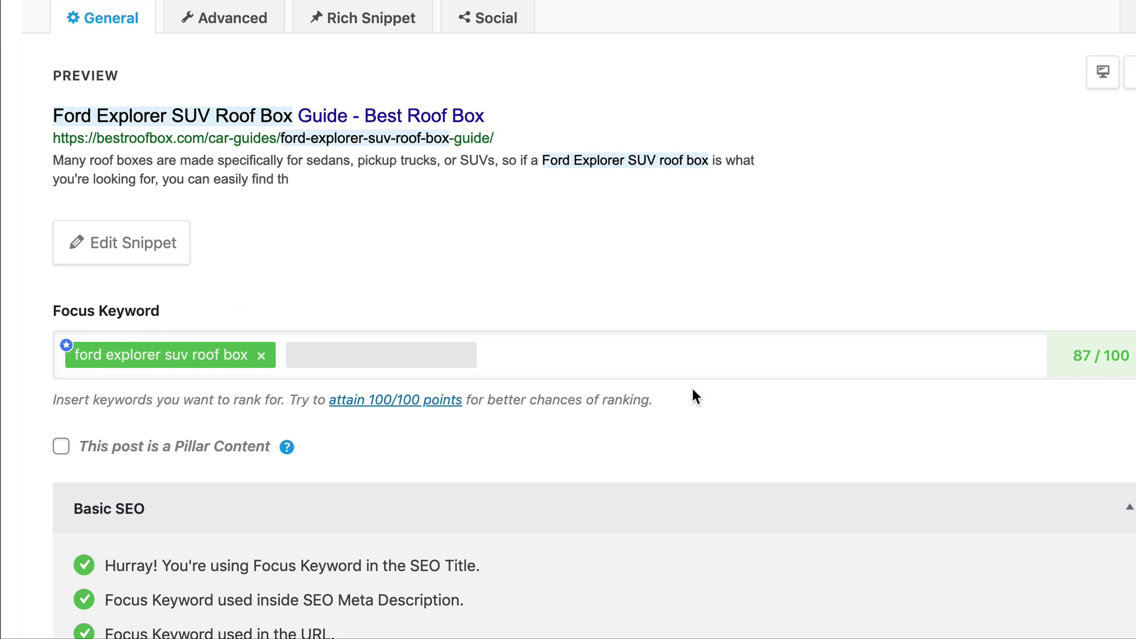
pyautogui.write('ford')
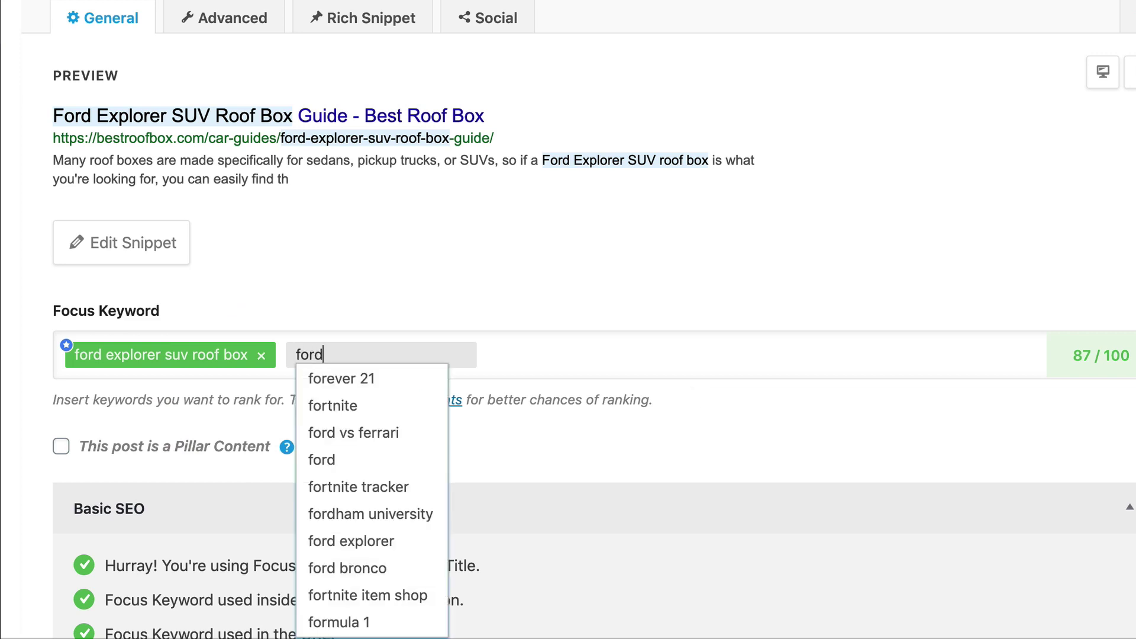
pyautogui.write(' explor')
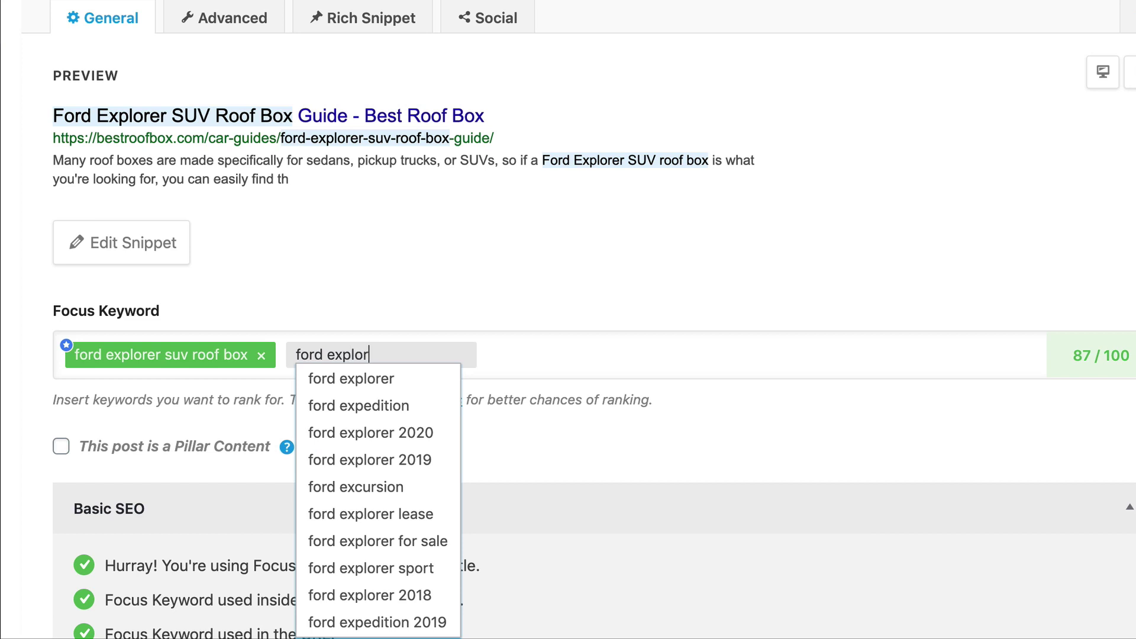
pyautogui.write('er roof box')
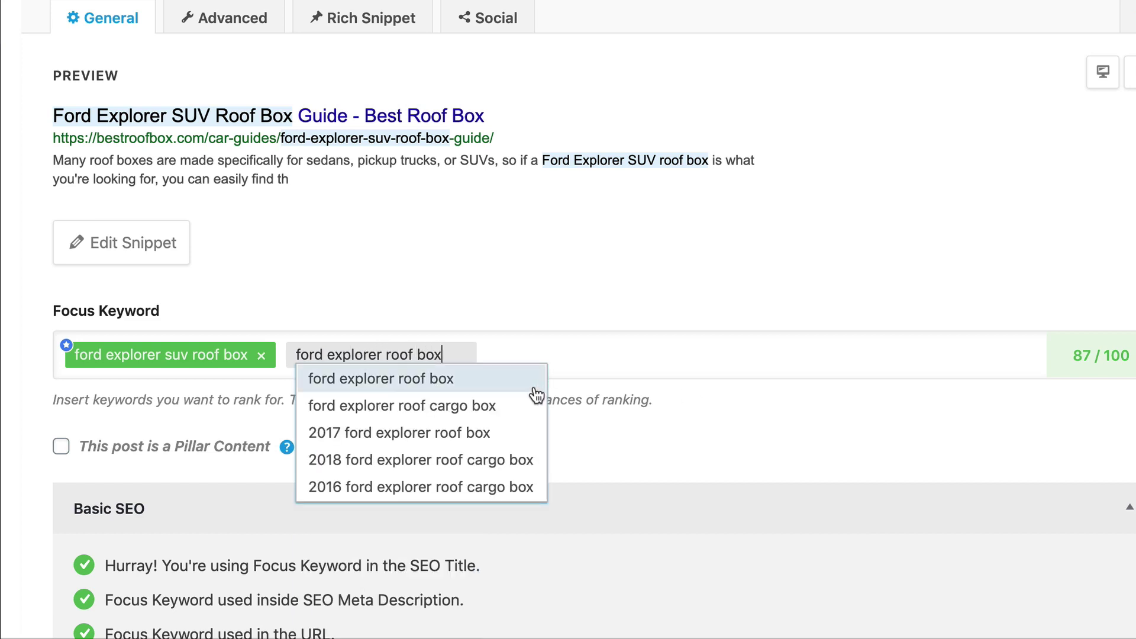
pyautogui.click(510, 381)
pyautogui.write('ford exp')
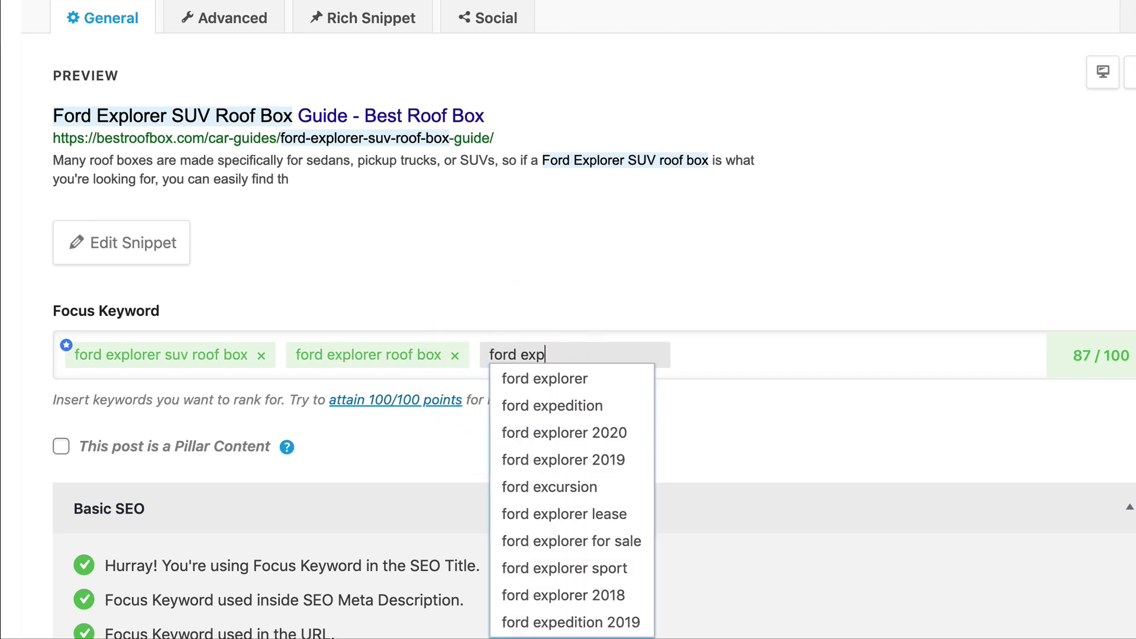
pyautogui.write('lorer ')
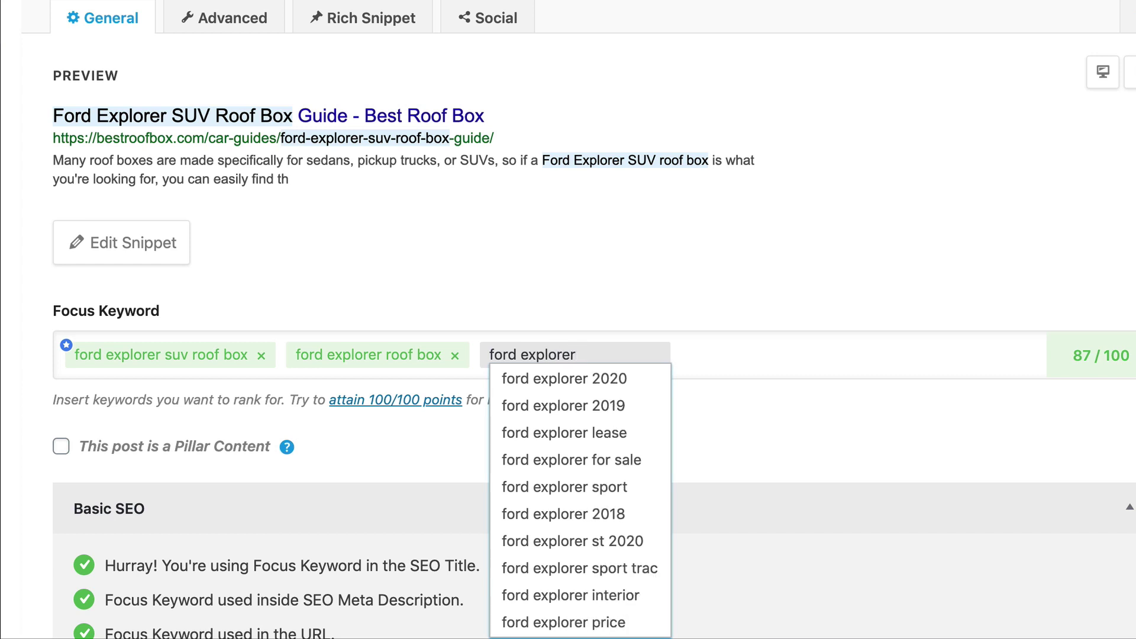
pyautogui.write('roof')
pyautogui.click(543, 358)
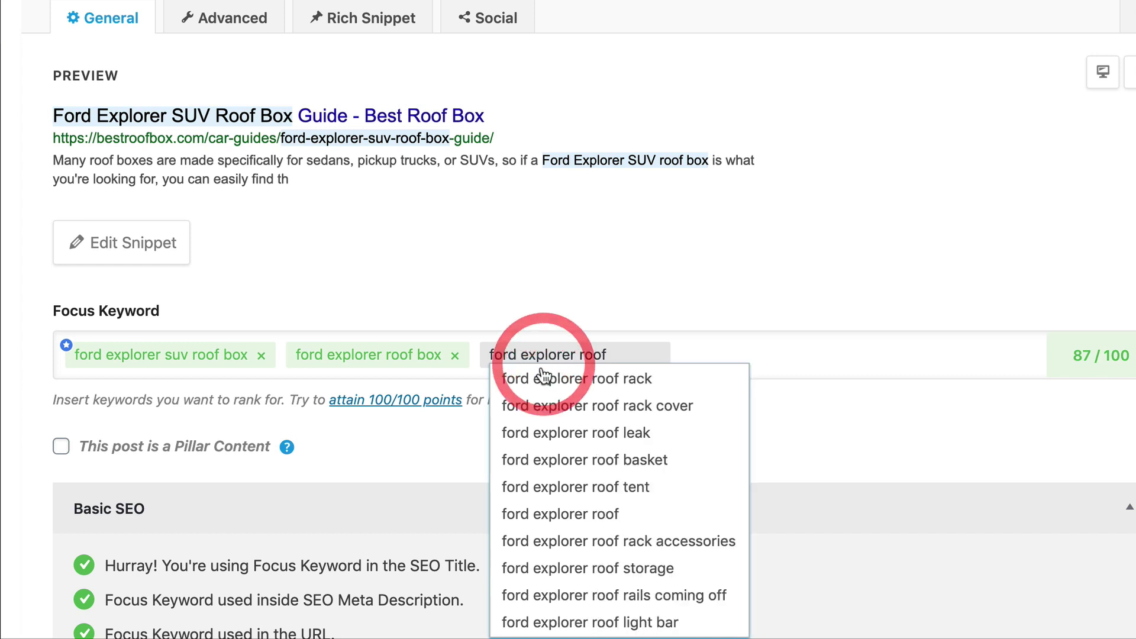
pyautogui.write('car')
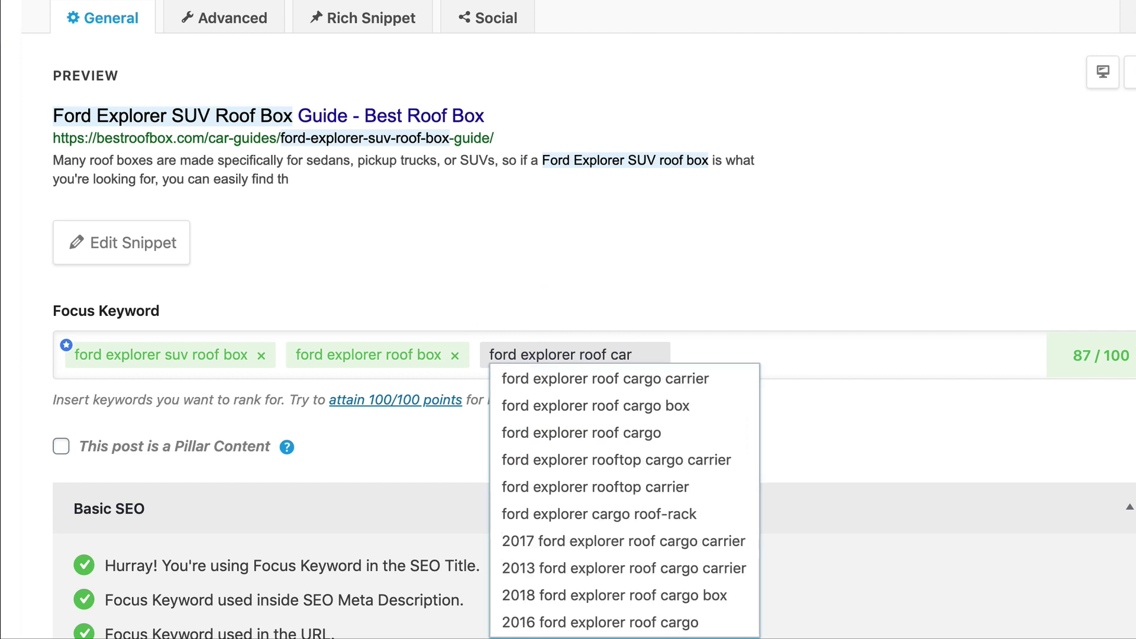
pyautogui.click(551, 401)
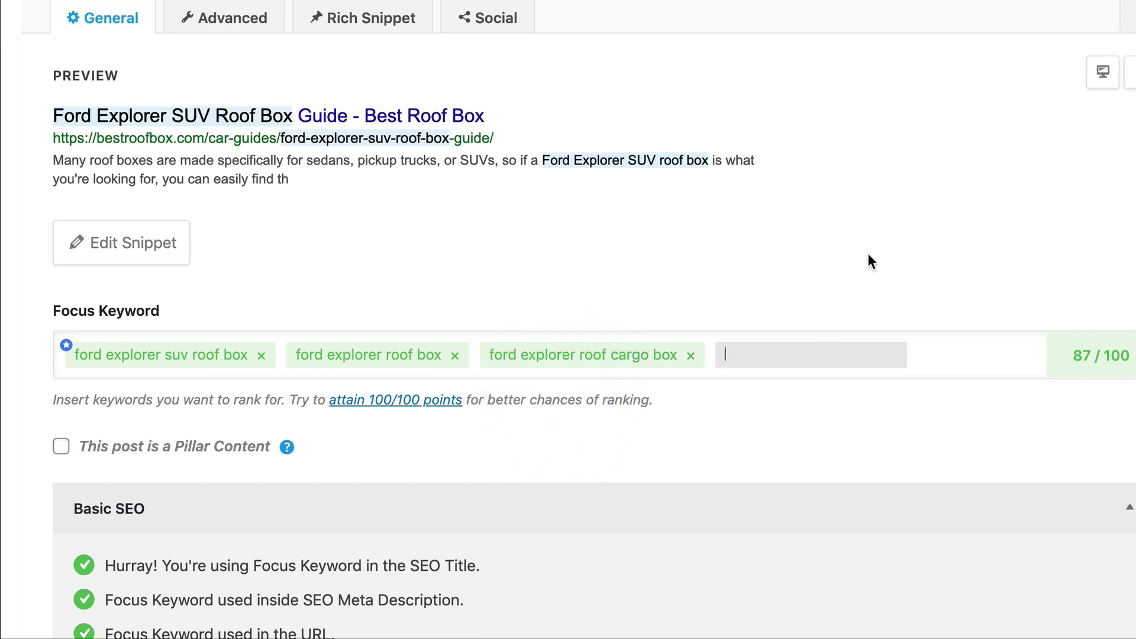
pyautogui.click(840, 247)
pyautogui.scroll(-3, 696, 233)
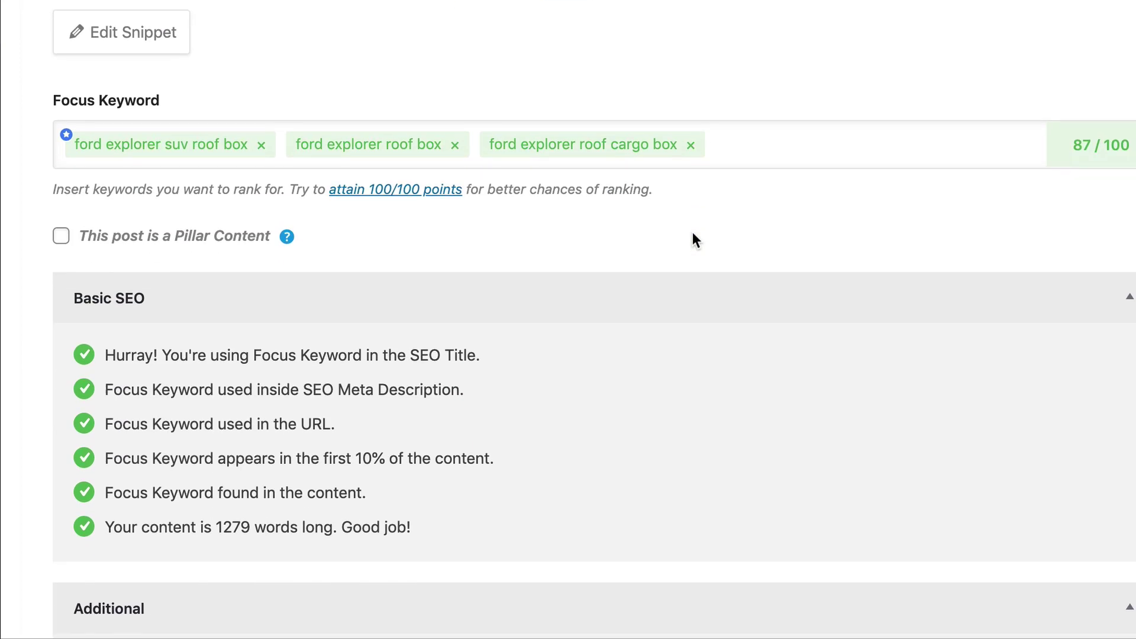
pyautogui.scroll(-3, 693, 232)
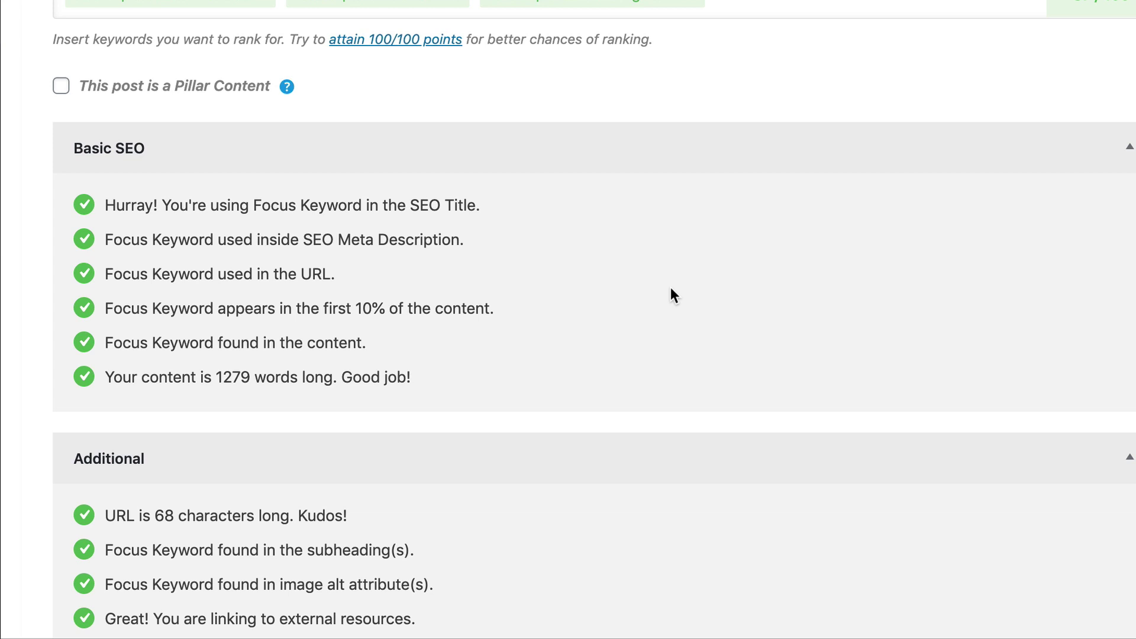
pyautogui.scroll(-5, 610, 231)
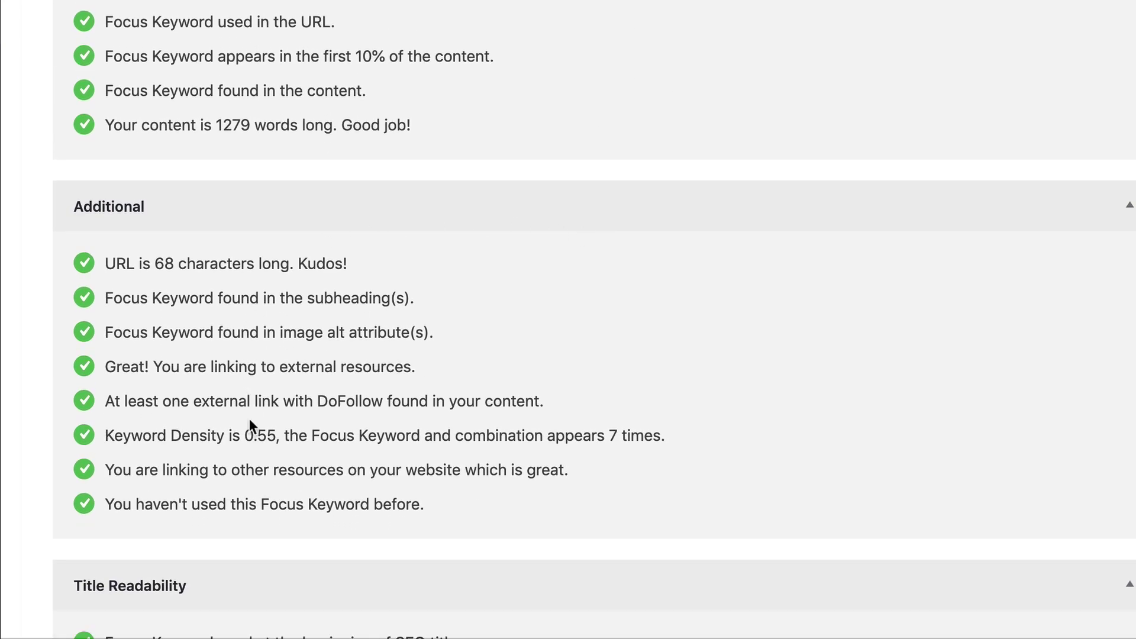
pyautogui.scroll(-5, 264, 273)
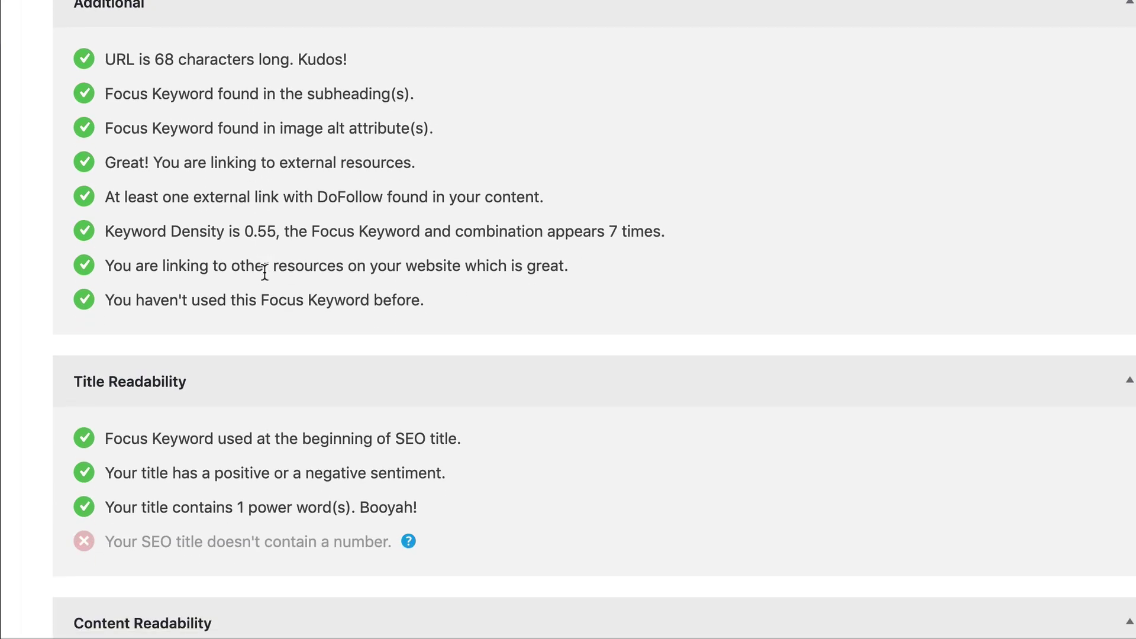
pyautogui.scroll(-1, 264, 271)
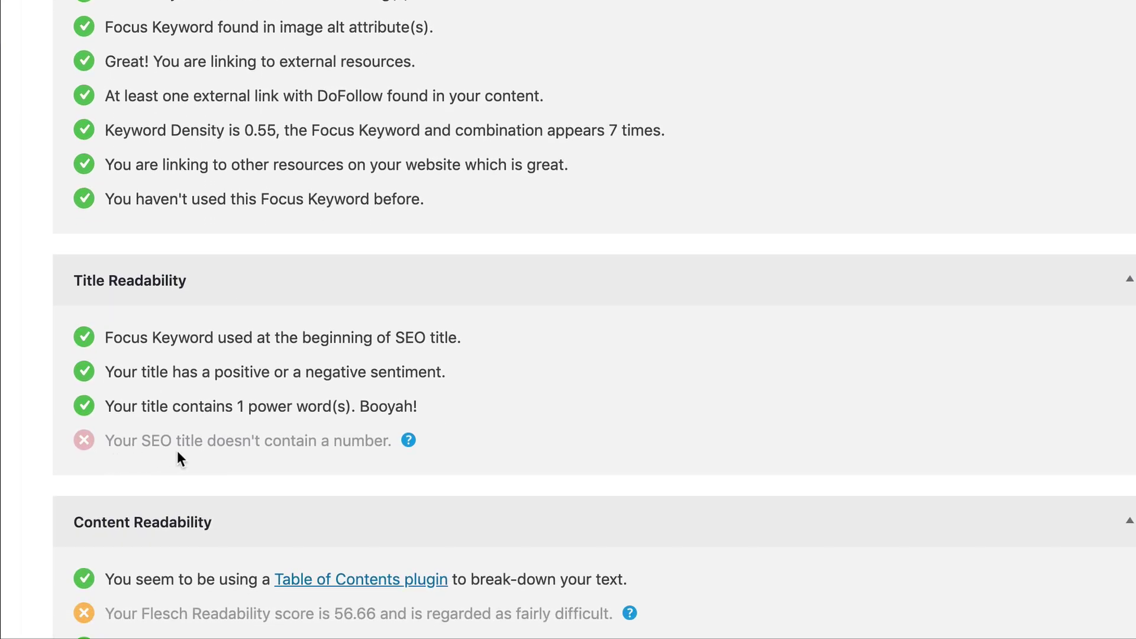
pyautogui.moveTo(410, 446)
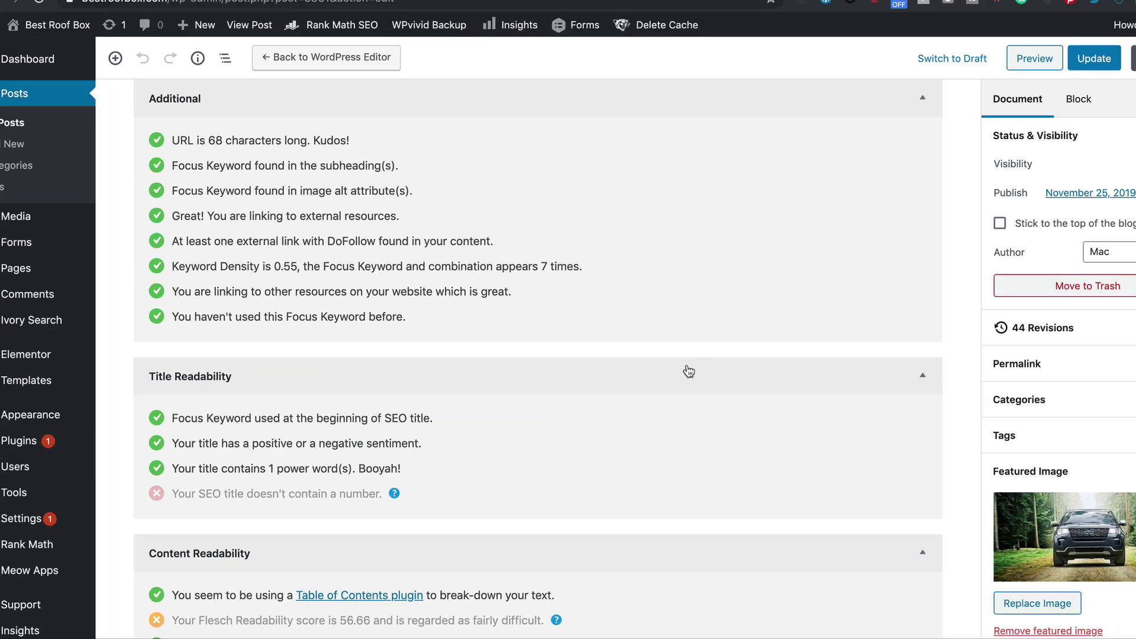
pyautogui.scroll(15, 645, 305)
pyautogui.scroll(9, 640, 379)
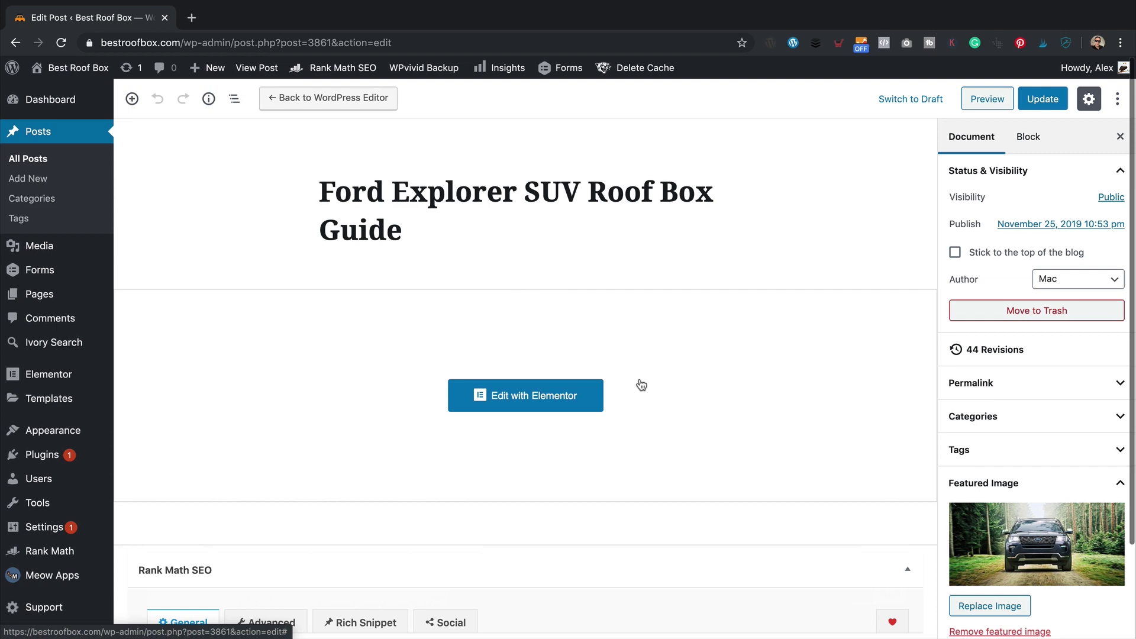
pyautogui.scroll(-20, 629, 381)
pyautogui.scroll(8, 630, 372)
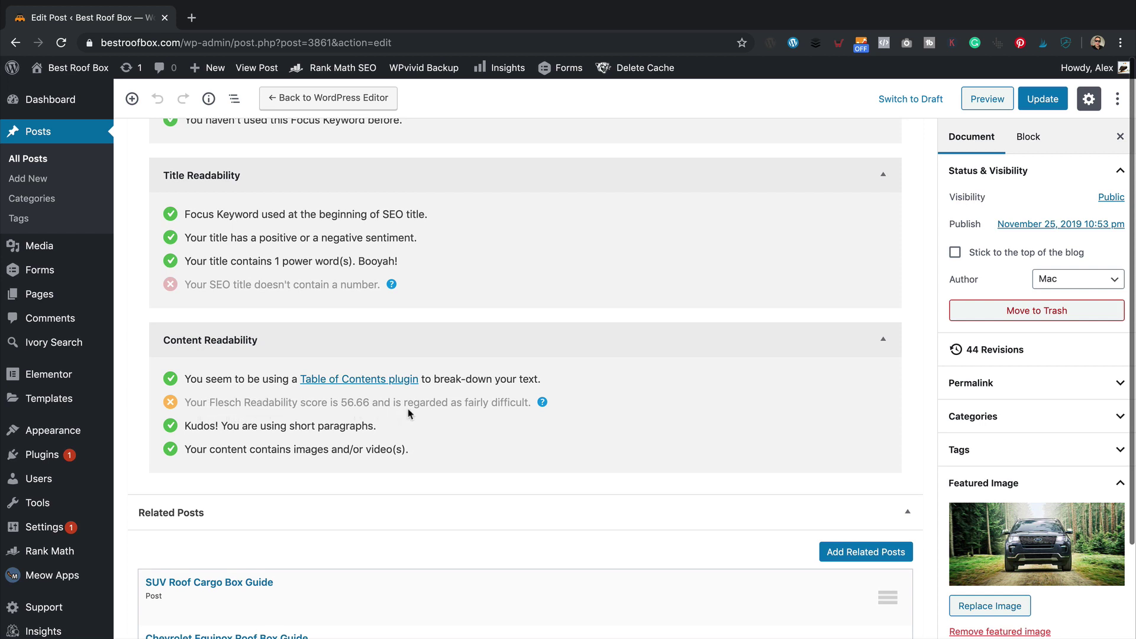
pyautogui.moveTo(543, 403)
pyautogui.scroll(-3, 596, 393)
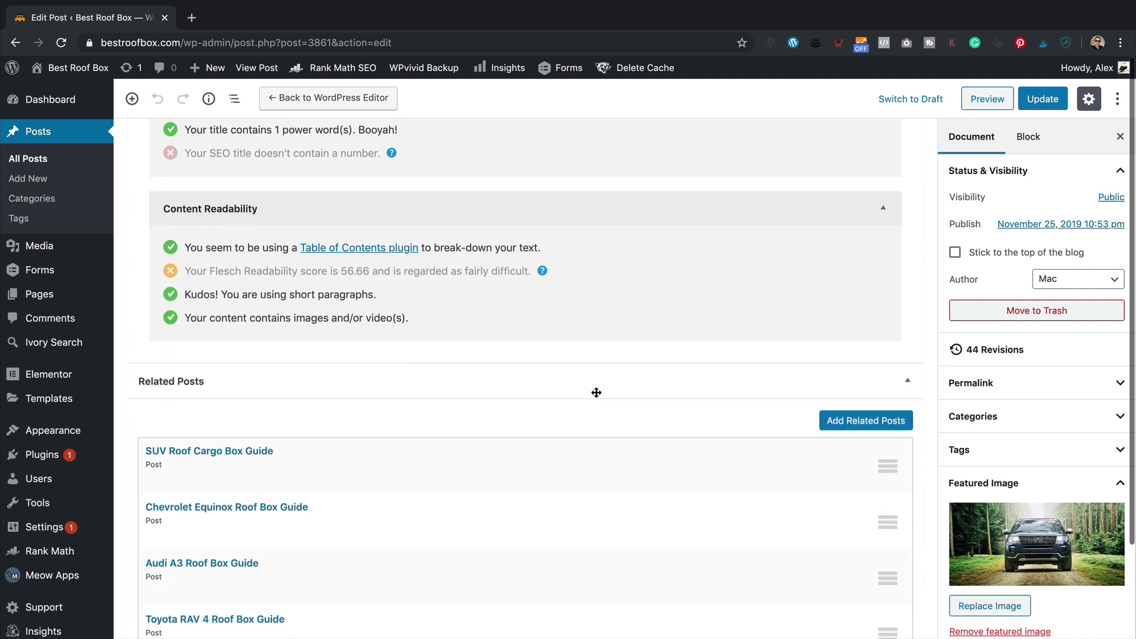
pyautogui.scroll(-1, 596, 393)
pyautogui.scroll(3, 597, 392)
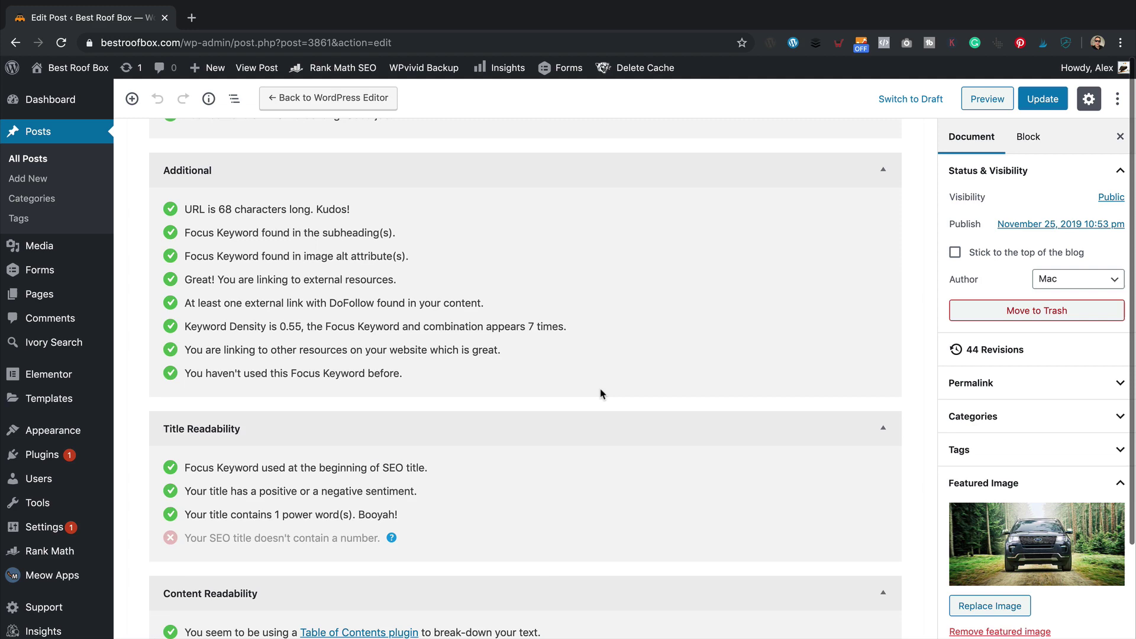
pyautogui.scroll(5, 600, 393)
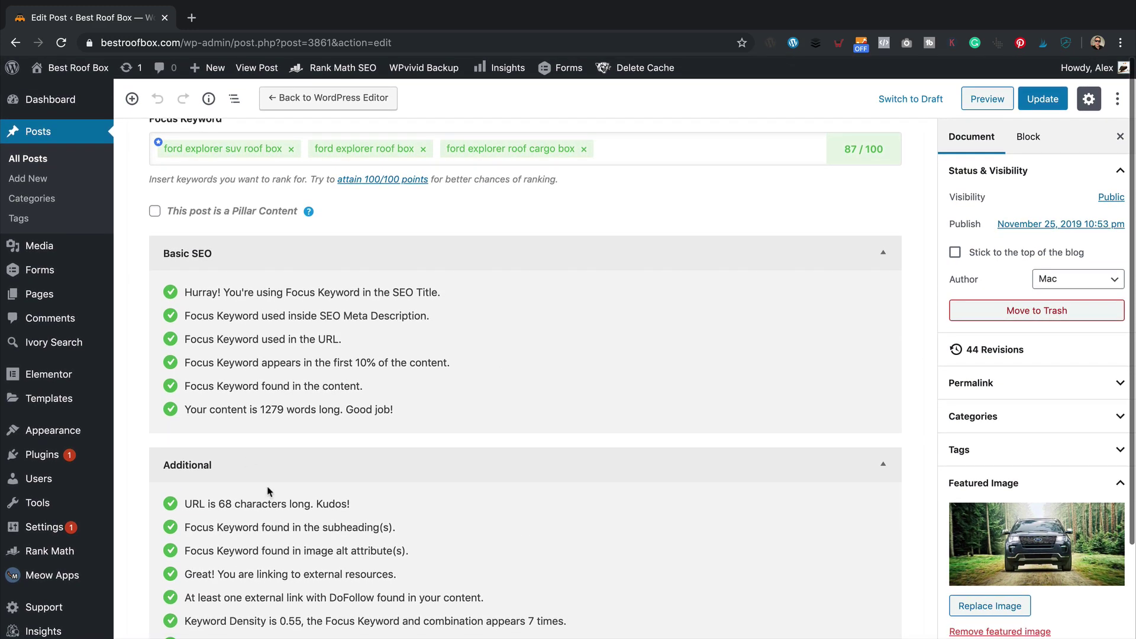
pyautogui.scroll(-2, 324, 471)
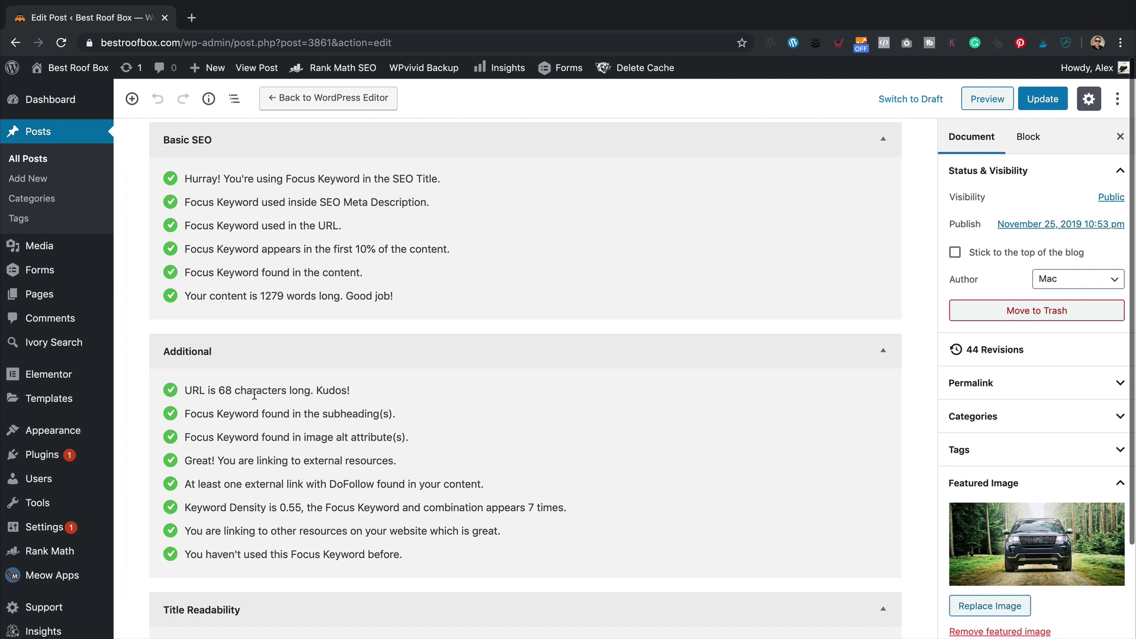
pyautogui.scroll(6, 299, 459)
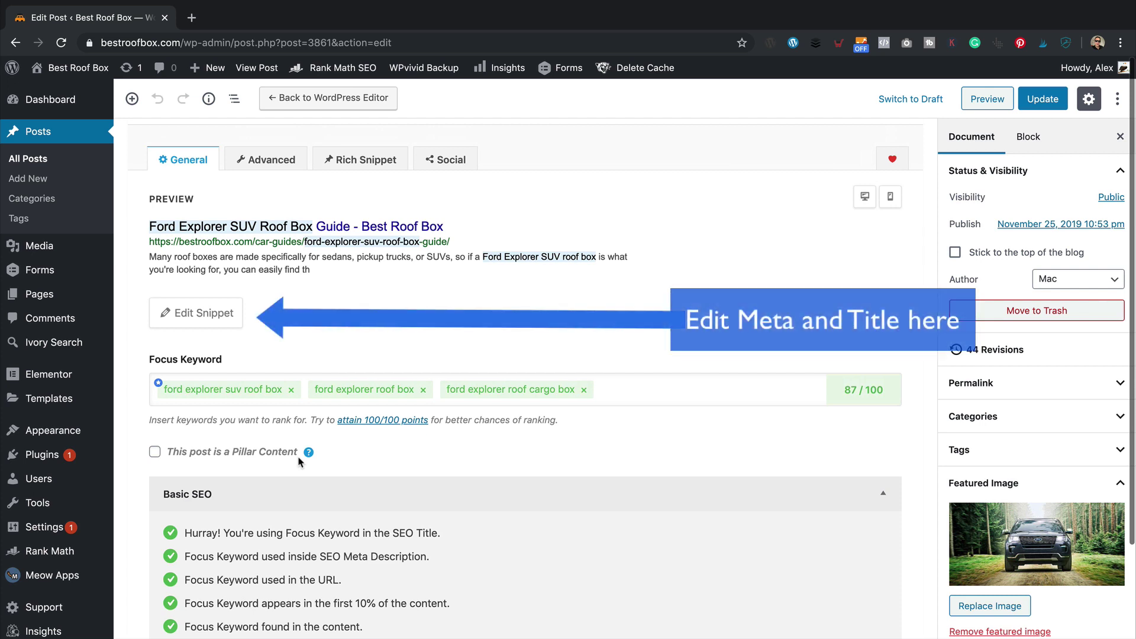
# - Review the post's Advanced settings, leaving the canonical URL unchanged, then view its Article rich snippet
pyautogui.click(266, 159)
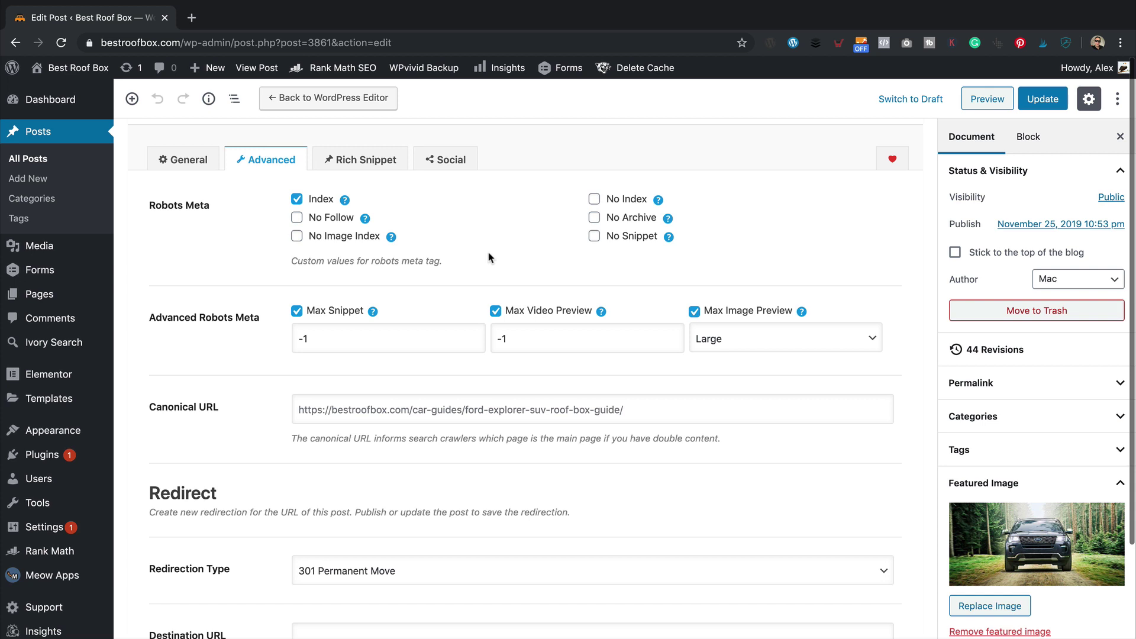
pyautogui.click(347, 404)
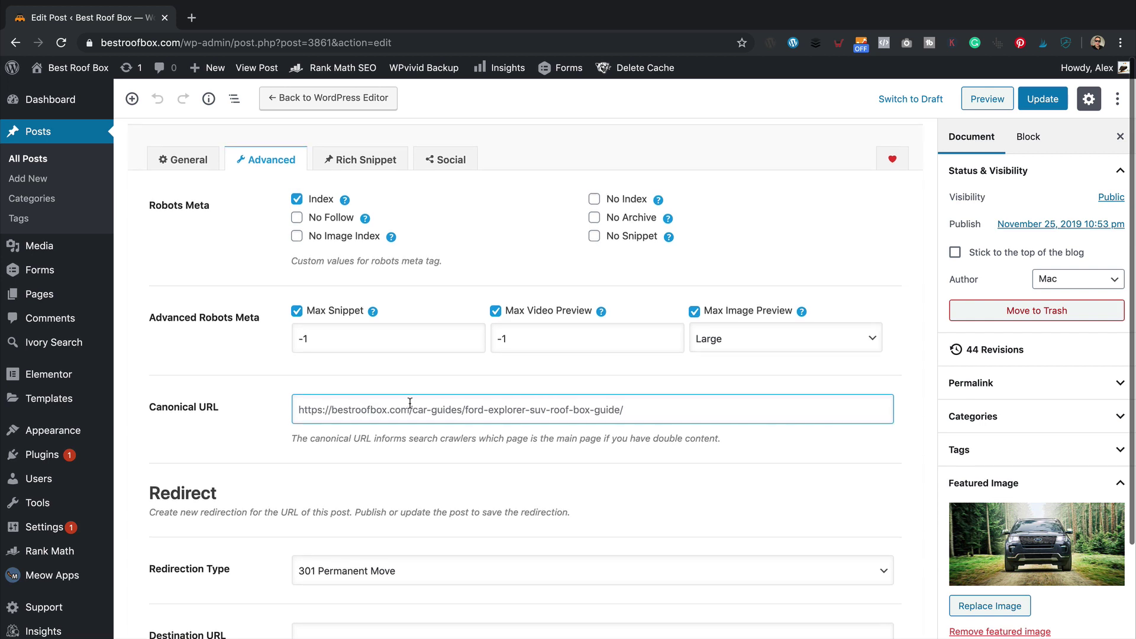
pyautogui.click(652, 501)
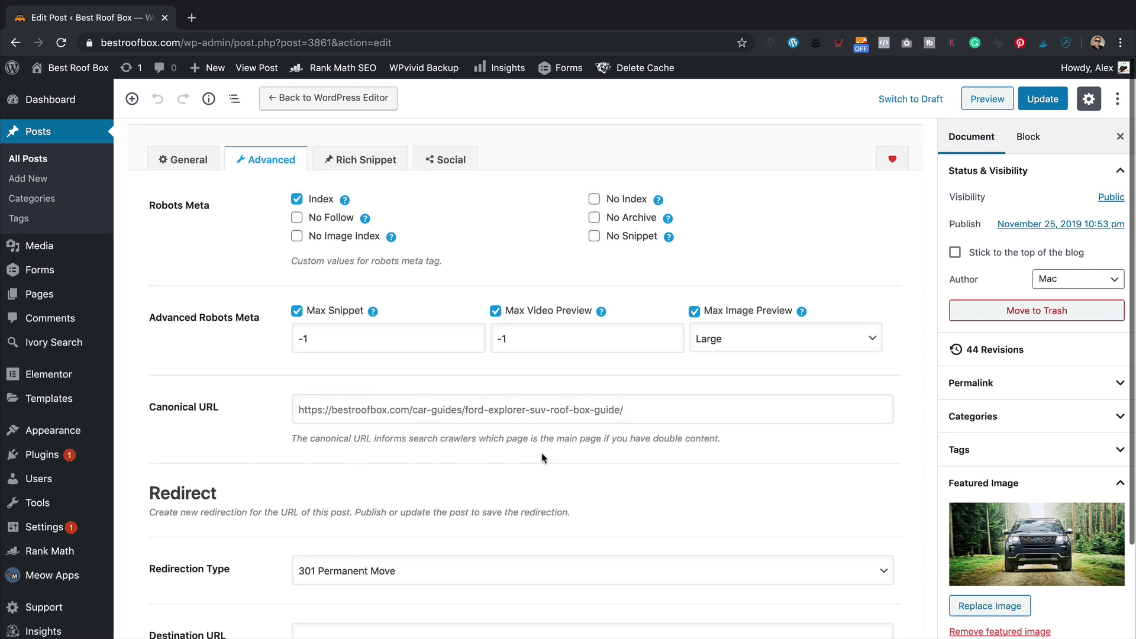
pyautogui.scroll(-3, 534, 441)
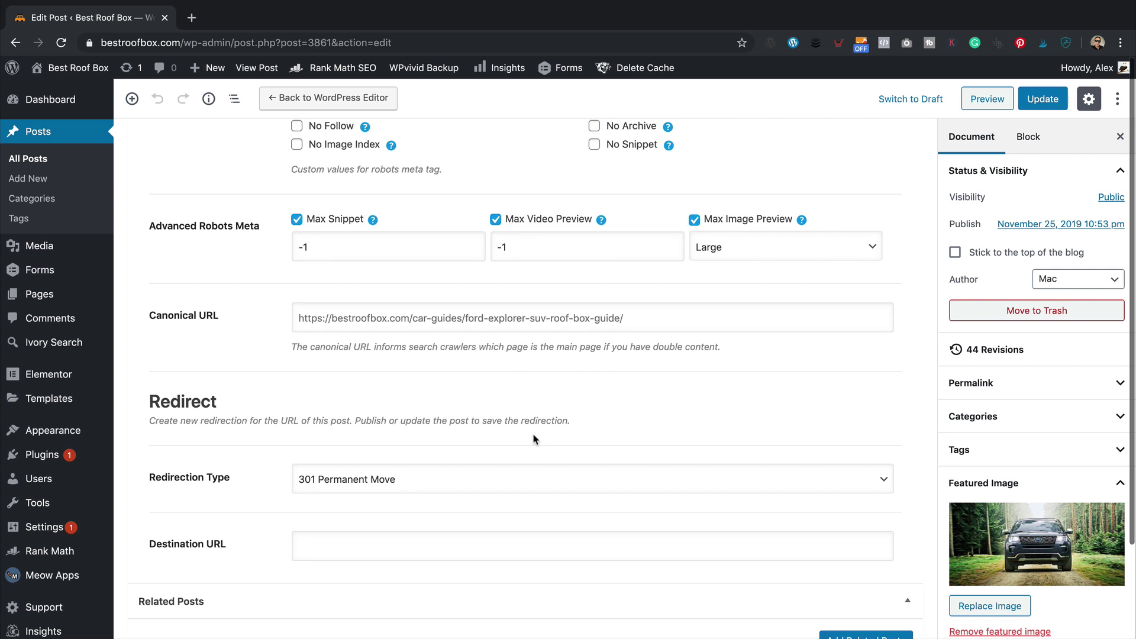
pyautogui.scroll(-5, 580, 391)
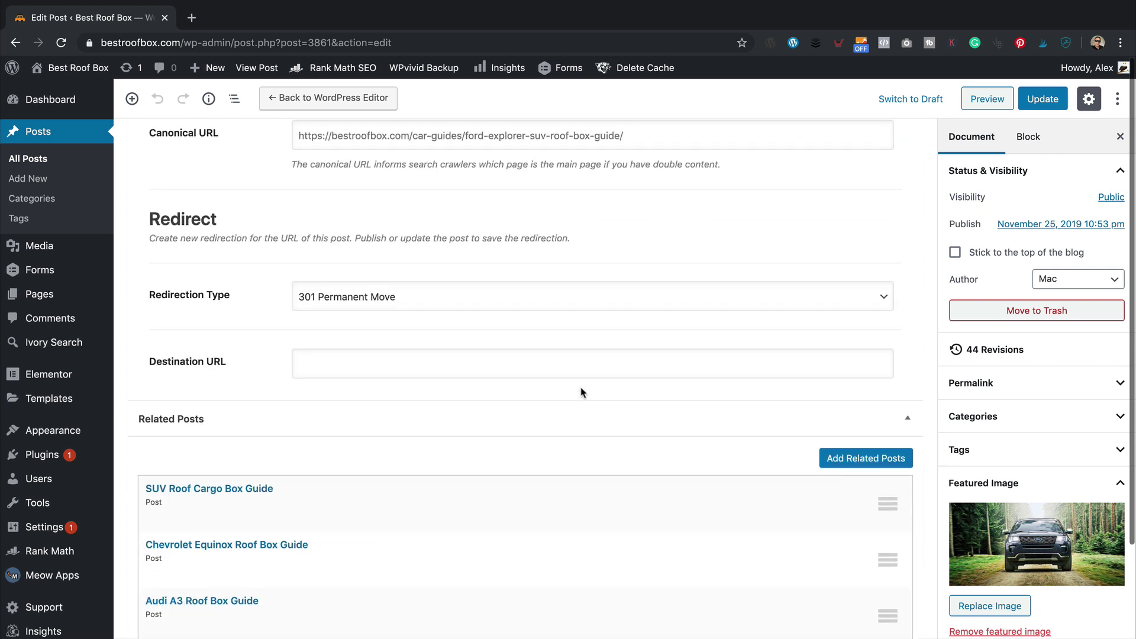
pyautogui.scroll(10, 582, 391)
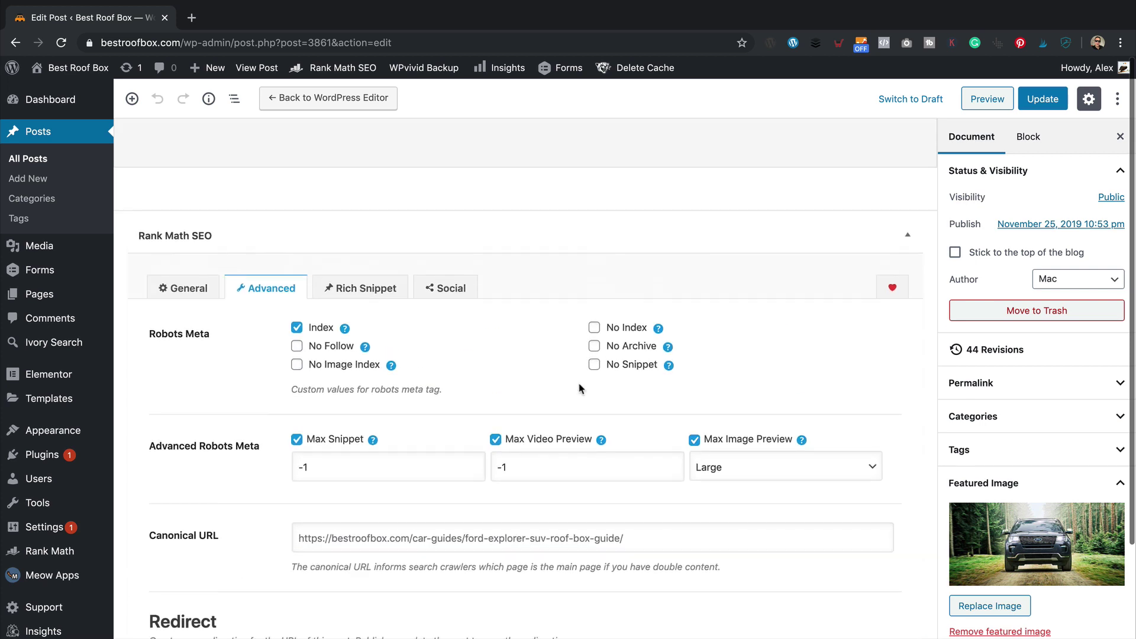
pyautogui.click(325, 292)
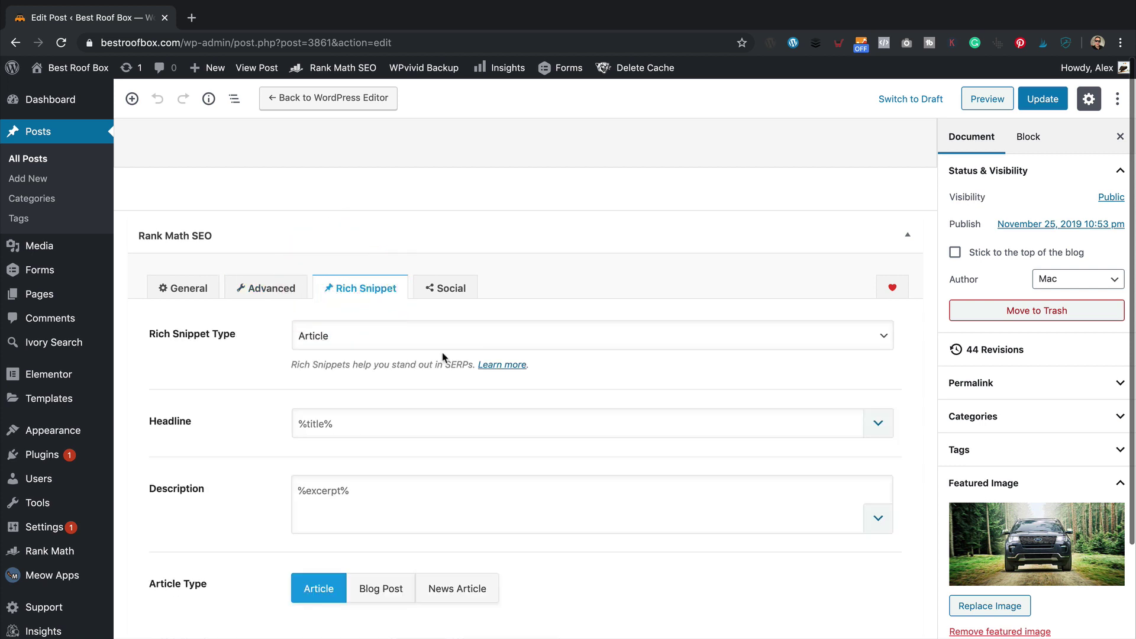
# - Check the rich snippet headline, then switch to the post's Facebook social sharing settings
pyautogui.scroll(-6, 443, 358)
pyautogui.scroll(3, 444, 358)
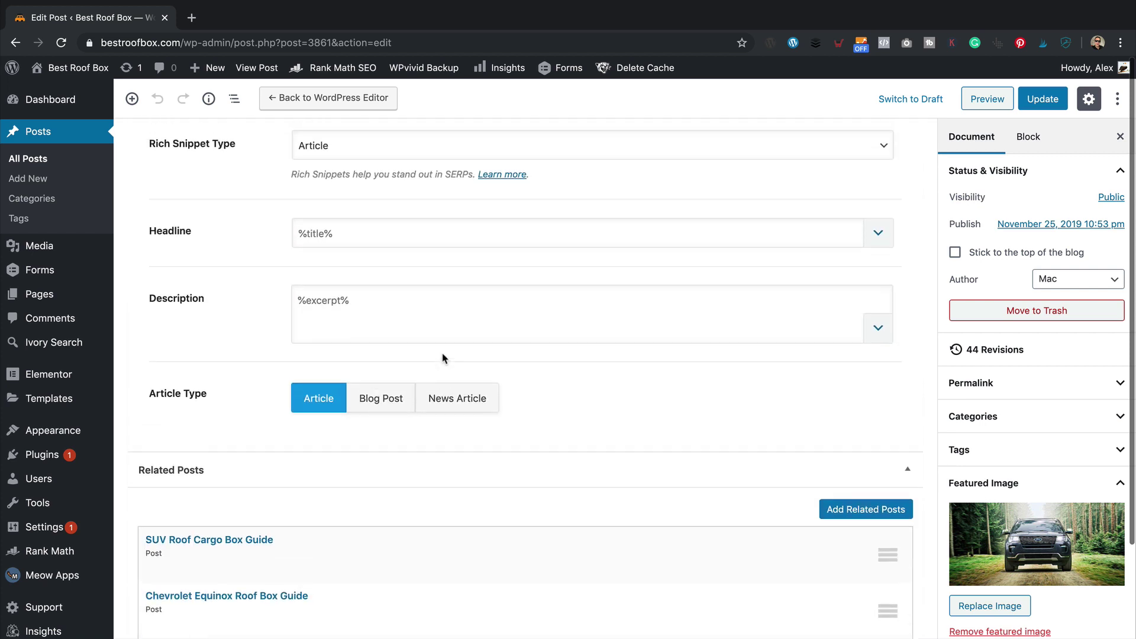
pyautogui.click(437, 331)
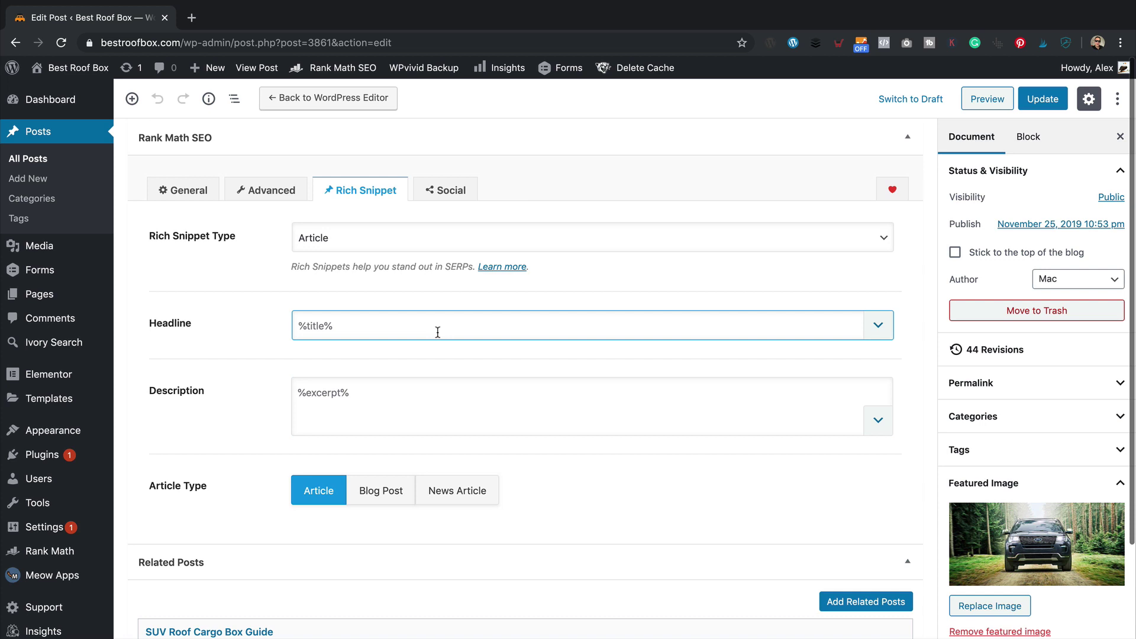
pyautogui.click(448, 191)
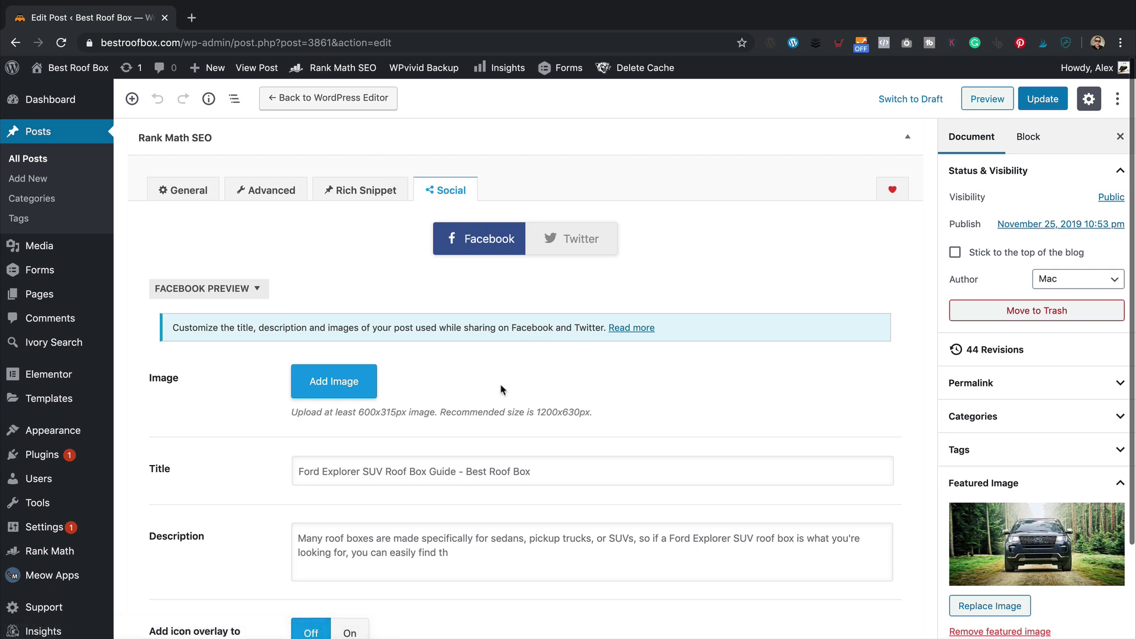
# - Set the Facebook share image to the Ford Explorer photo from the Media Library
pyautogui.click(354, 393)
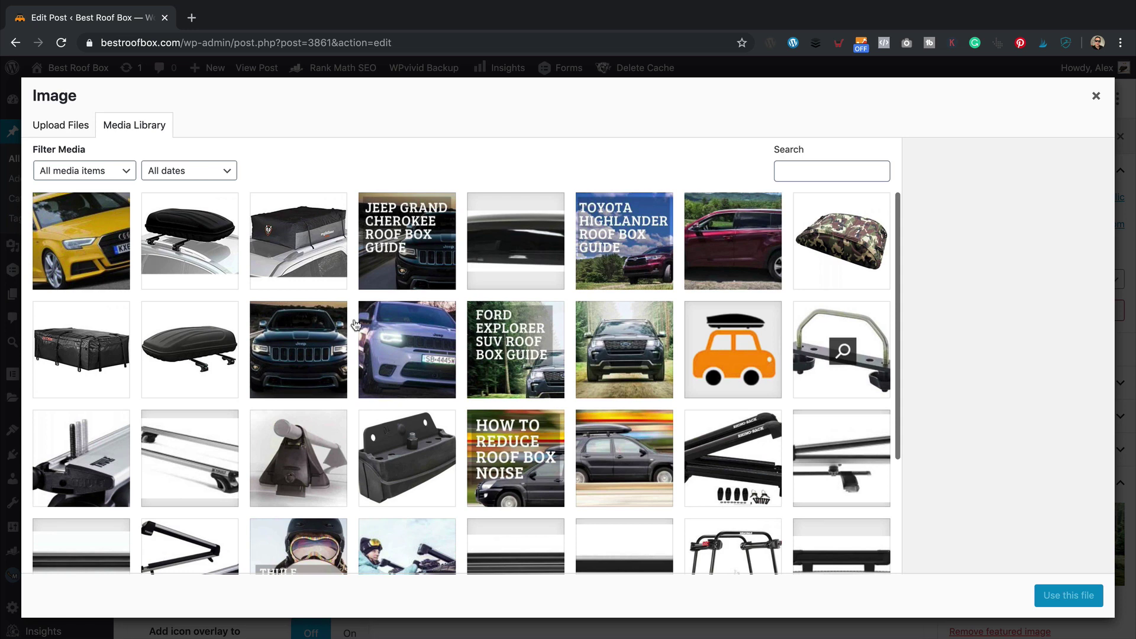
pyautogui.click(628, 336)
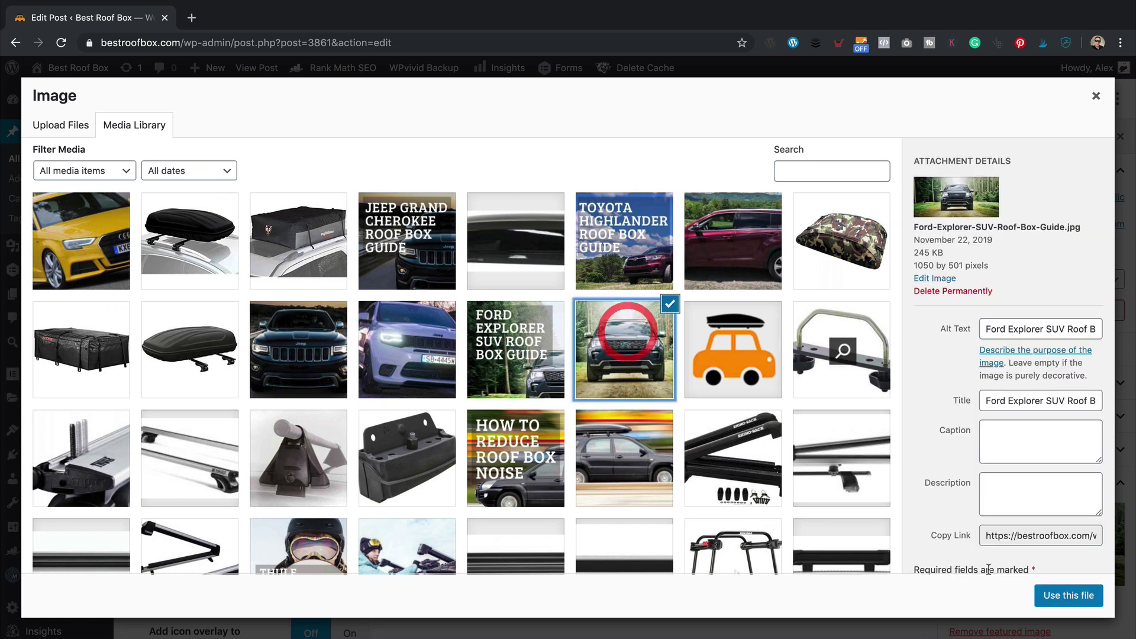
pyautogui.click(1071, 595)
# - Switch the Facebook thumbnail icon overlay on, off, and on again
pyautogui.scroll(-2, 680, 449)
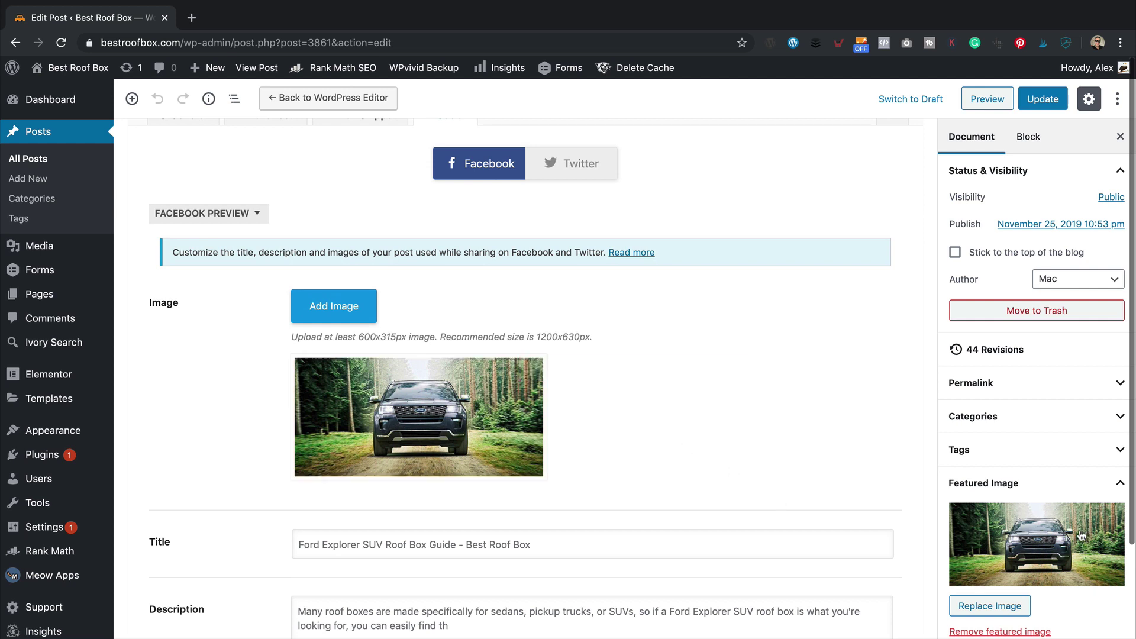
pyautogui.scroll(-3, 786, 413)
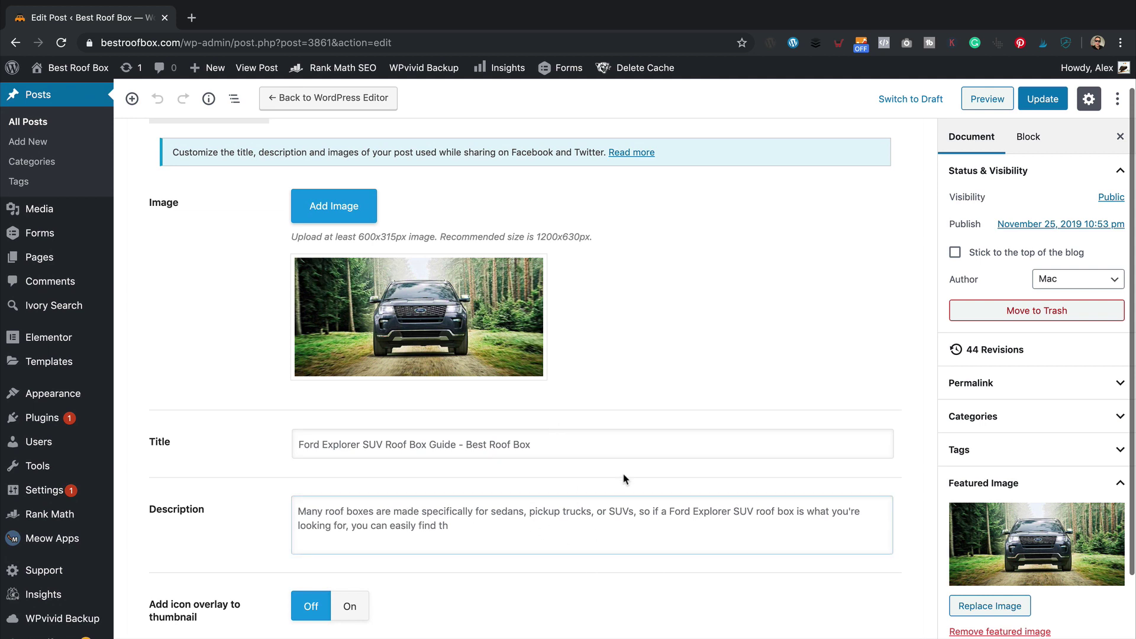
pyautogui.scroll(-3, 625, 480)
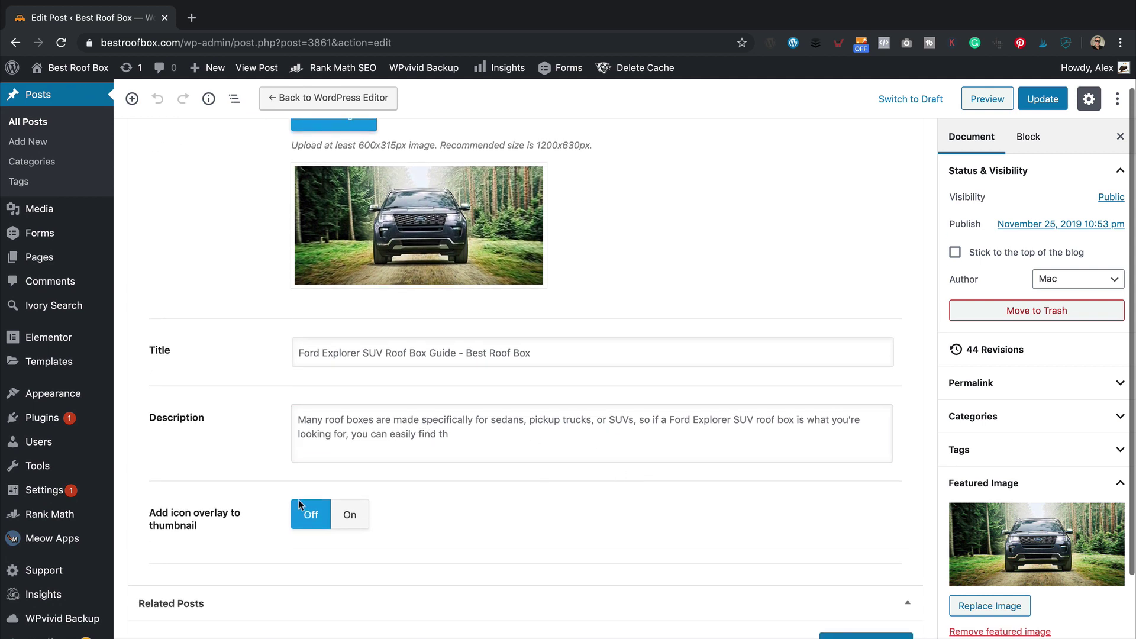
pyautogui.click(353, 517)
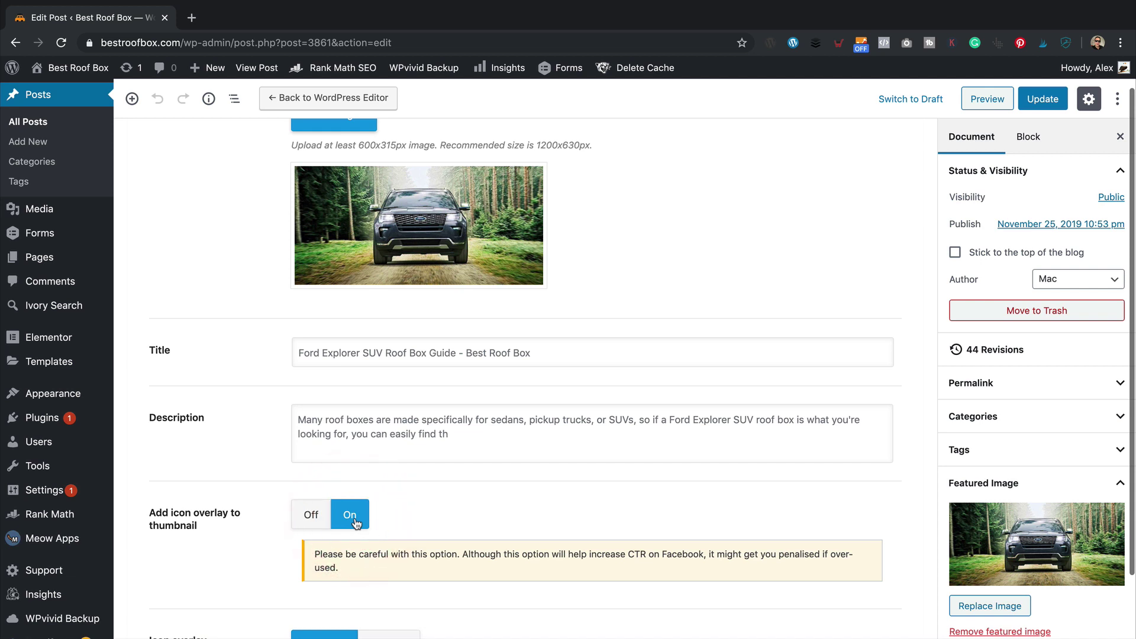
pyautogui.scroll(-3, 426, 501)
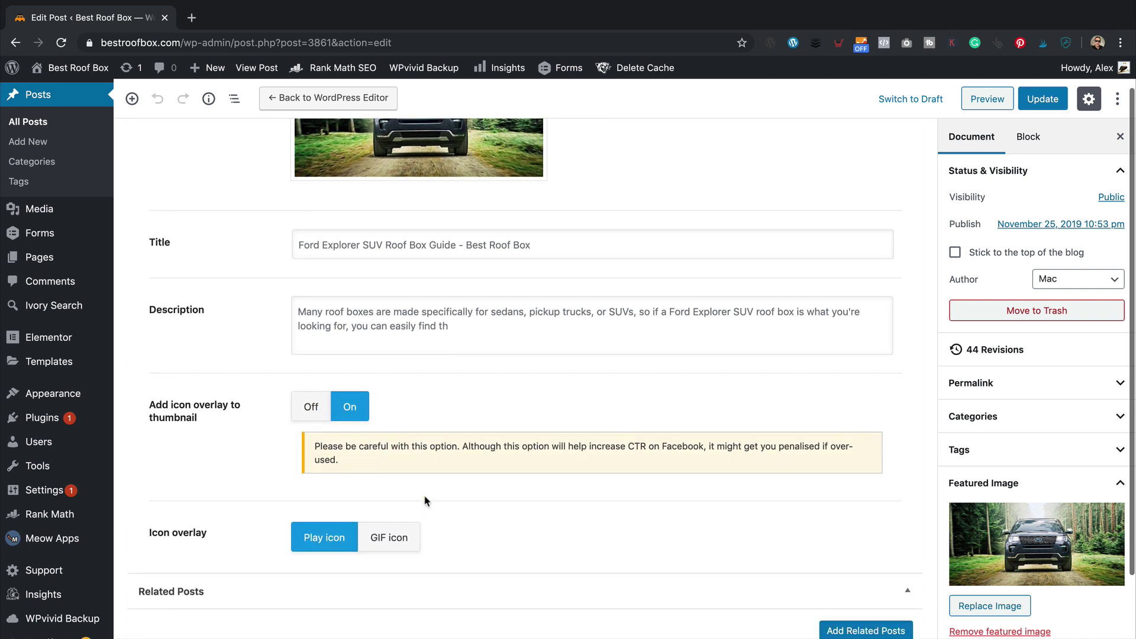
pyautogui.click(309, 406)
pyautogui.click(349, 406)
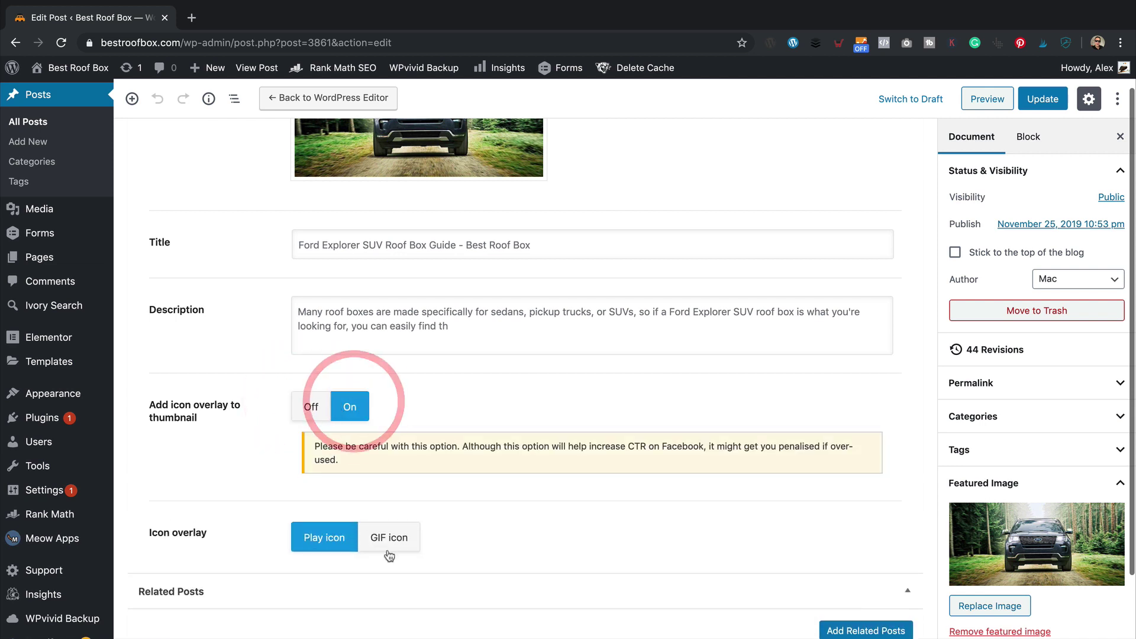
# - Try the GIF and play icon overlays, then leave the thumbnail icon overlay off
pyautogui.click(398, 537)
pyautogui.click(290, 538)
pyautogui.click(309, 406)
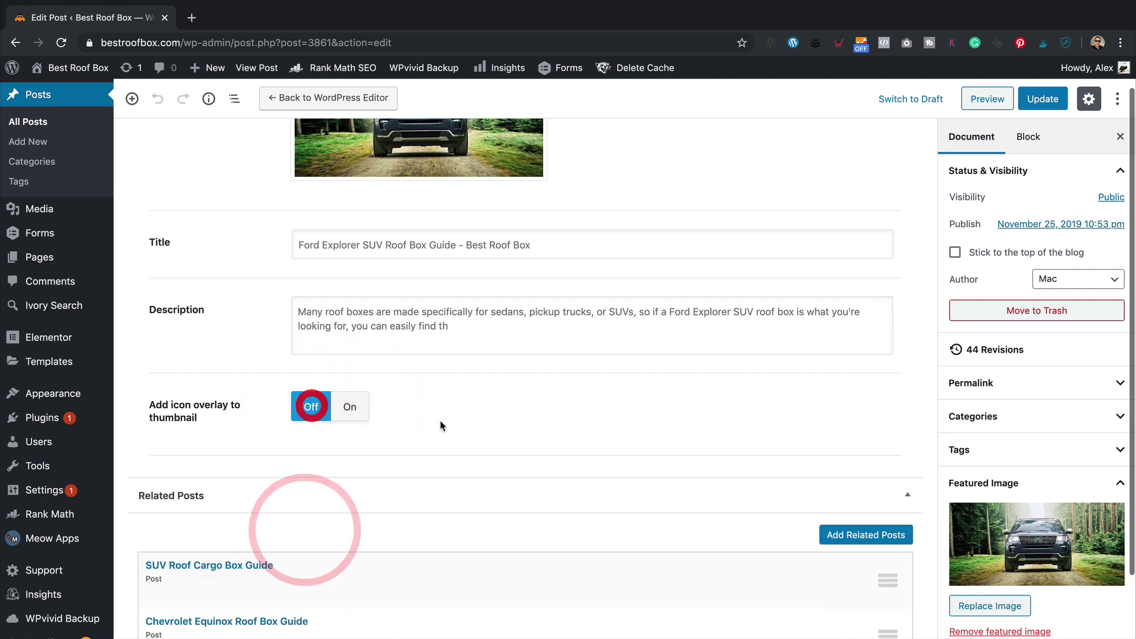
pyautogui.scroll(-3, 548, 424)
pyautogui.click(351, 255)
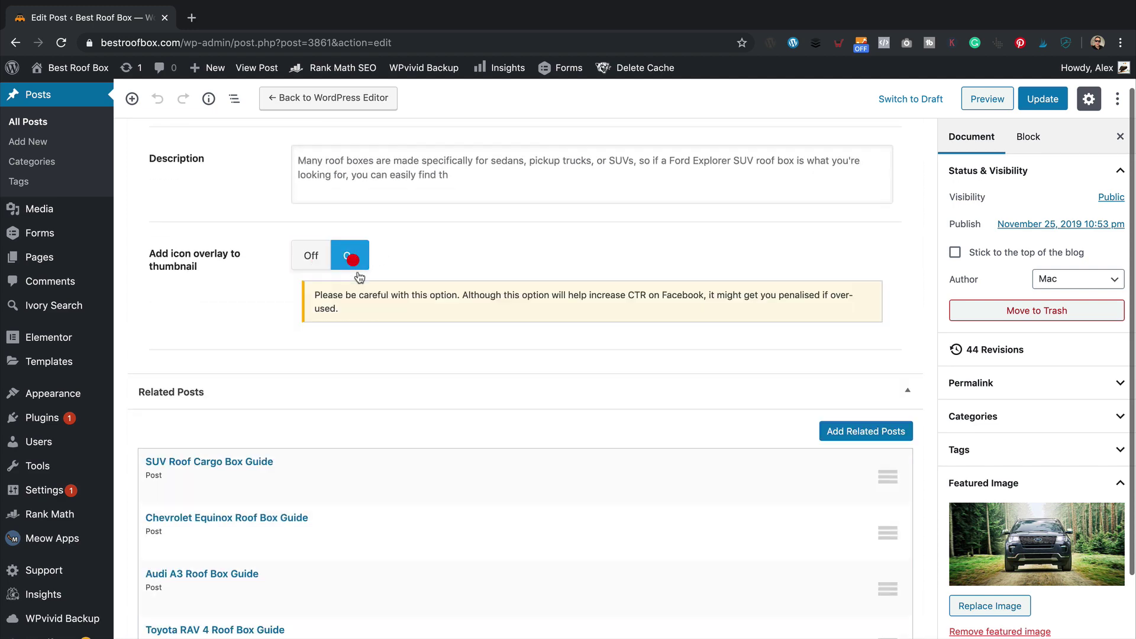
pyautogui.click(318, 252)
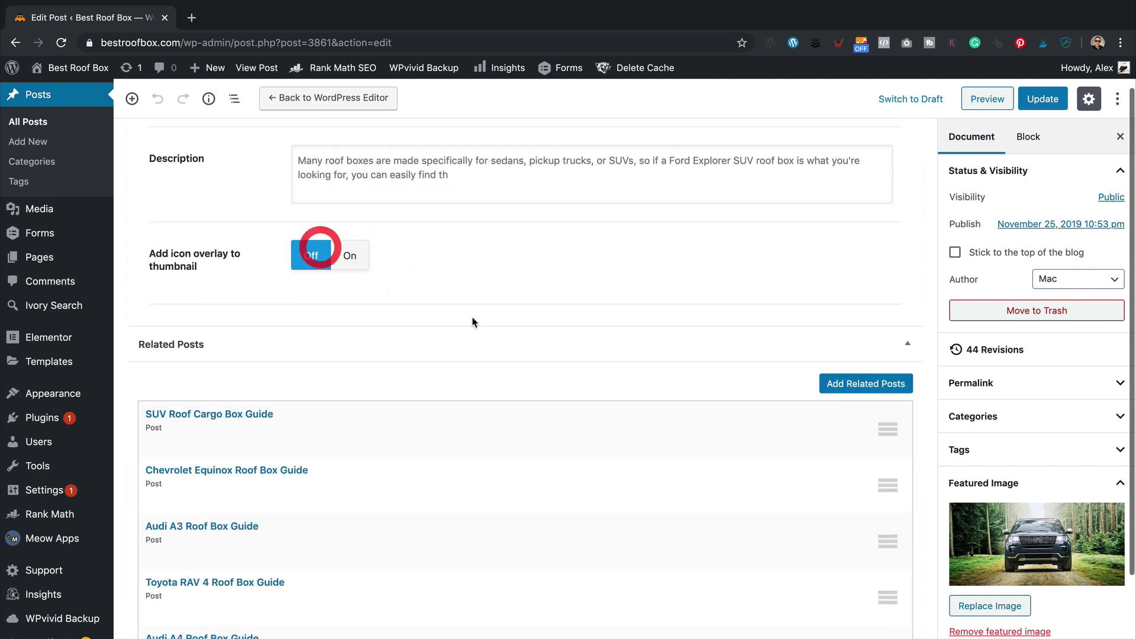
pyautogui.scroll(-5, 500, 323)
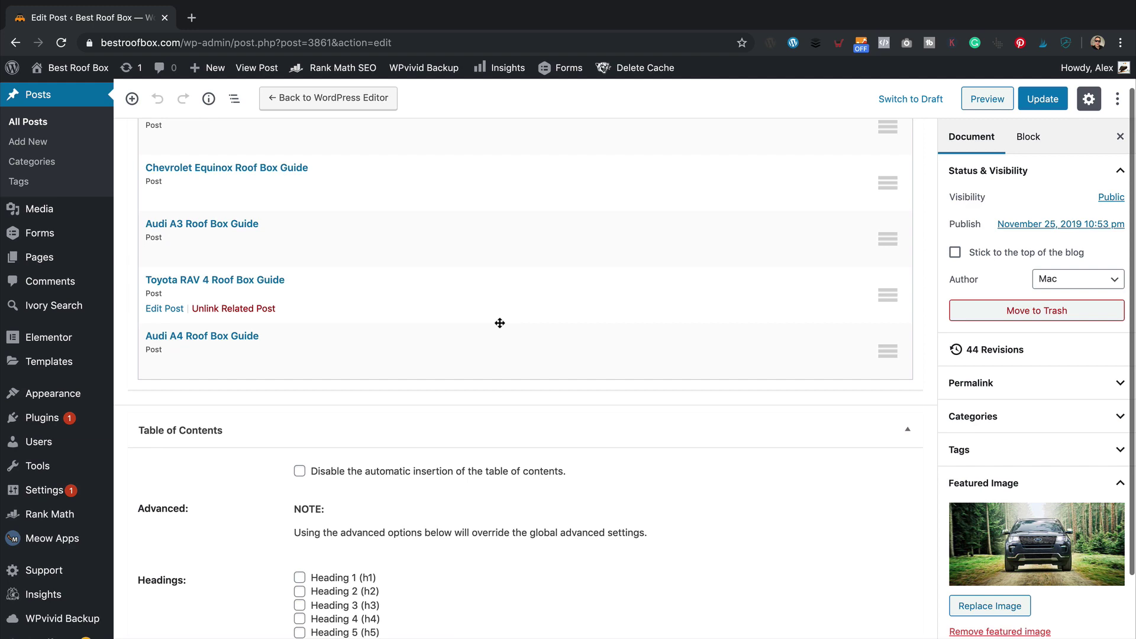
pyautogui.scroll(8, 500, 322)
# - Return to the Rank Math General tab and update the Ford Explorer SUV Roof Box Guide post
pyautogui.scroll(7, 504, 322)
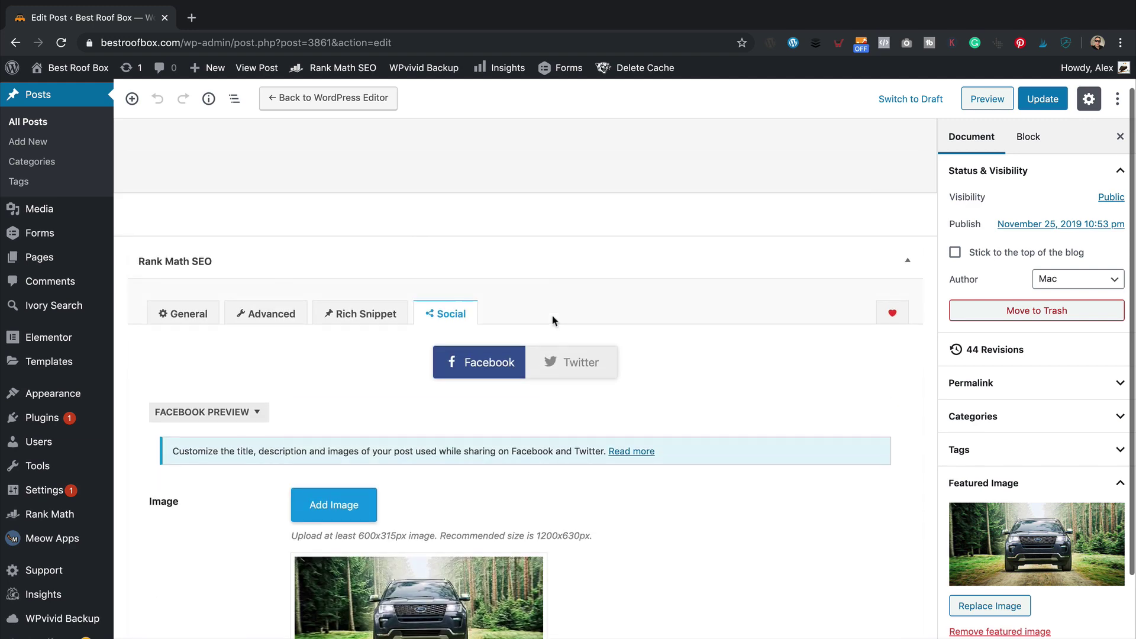
pyautogui.click(188, 318)
pyautogui.scroll(5, 189, 318)
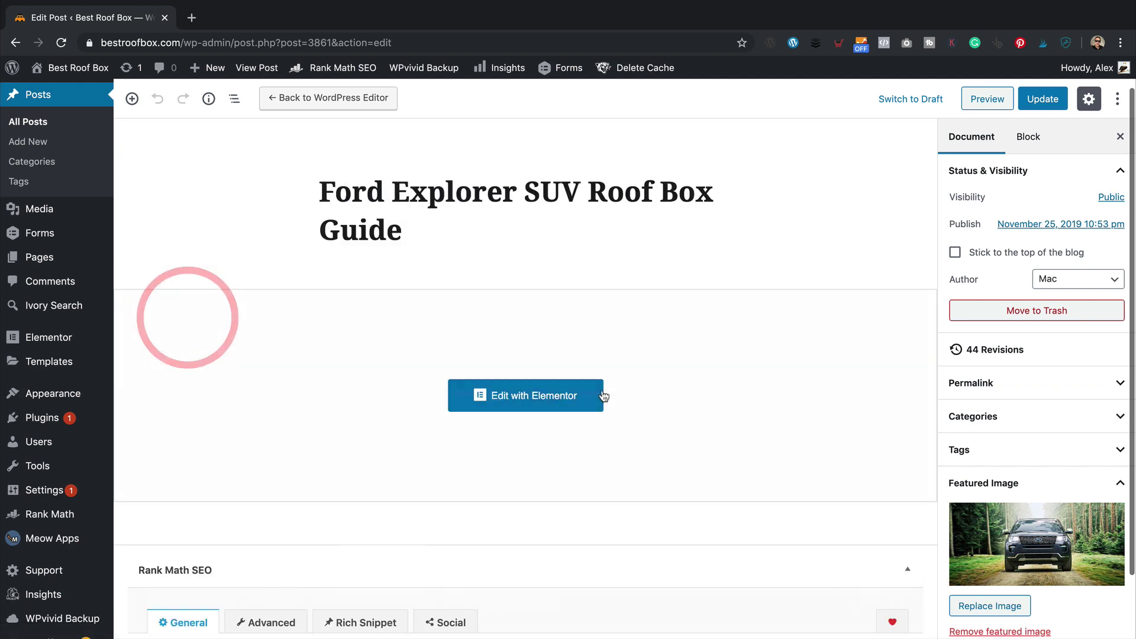
pyautogui.click(1043, 99)
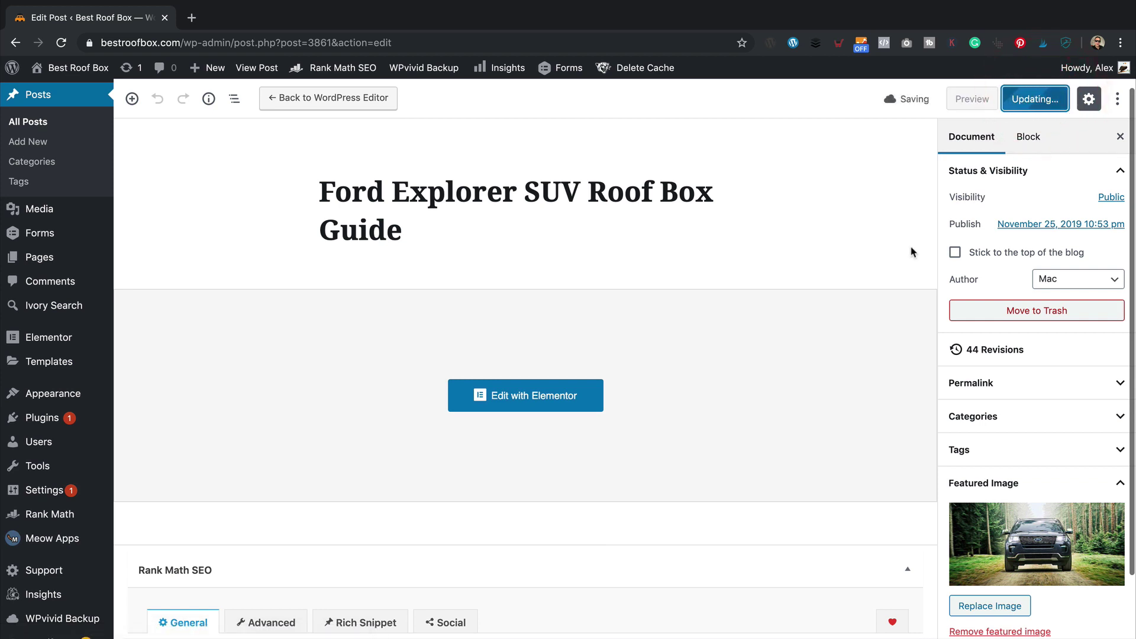